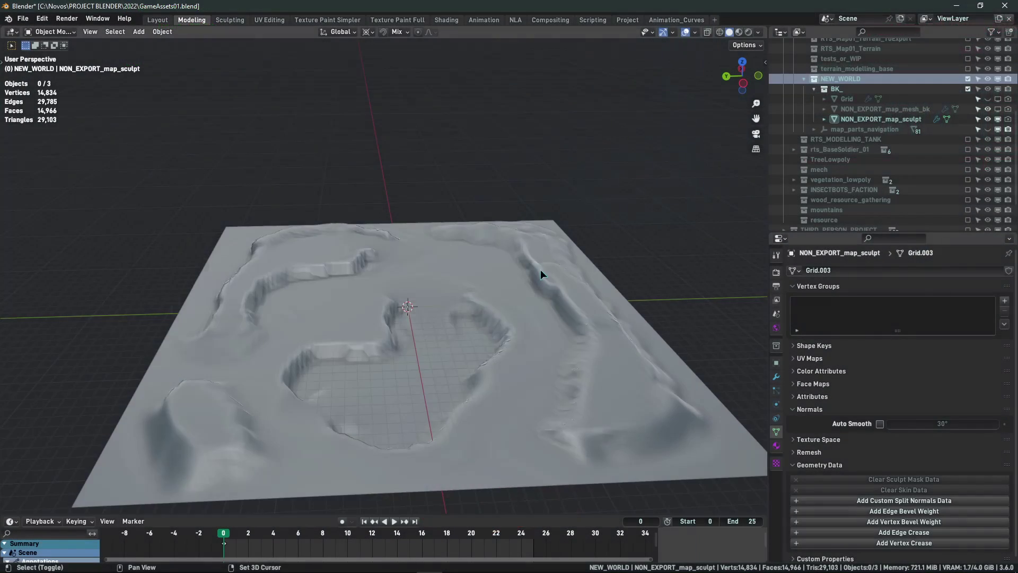
shift+middle_drag(540, 269, 472, 206)
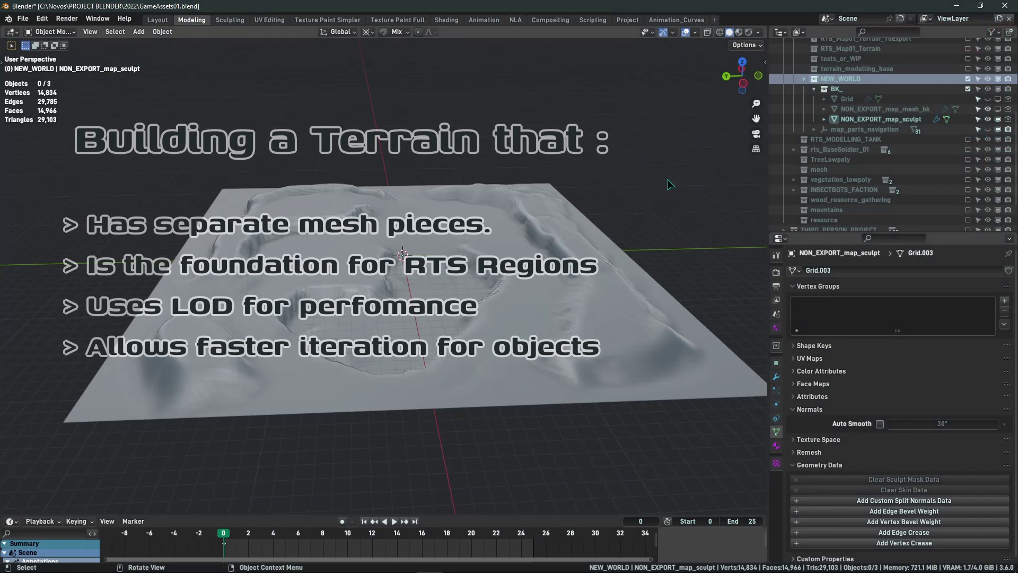
middle_drag(667, 180, 444, 181)
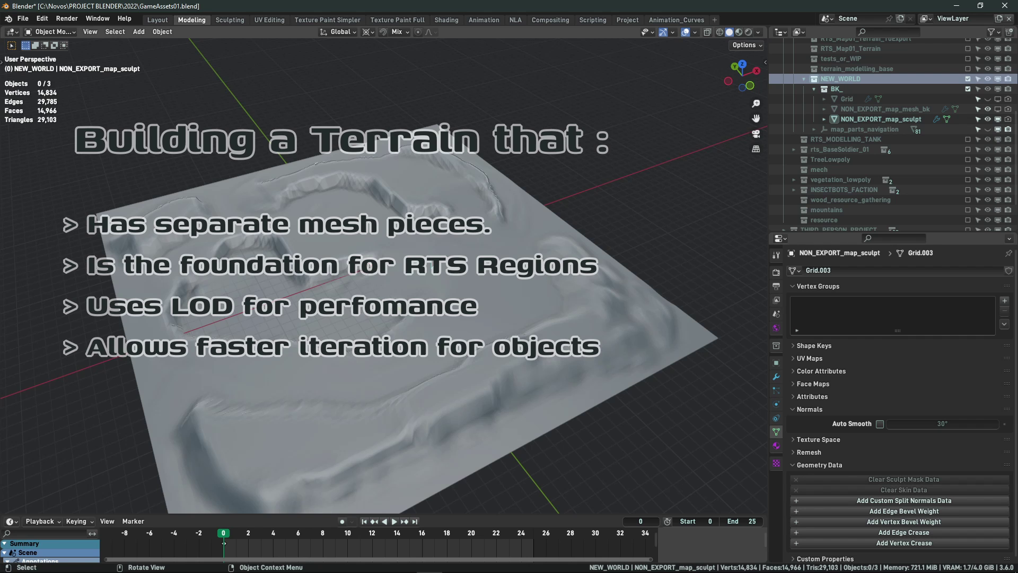
middle_drag(551, 170, 420, 431)
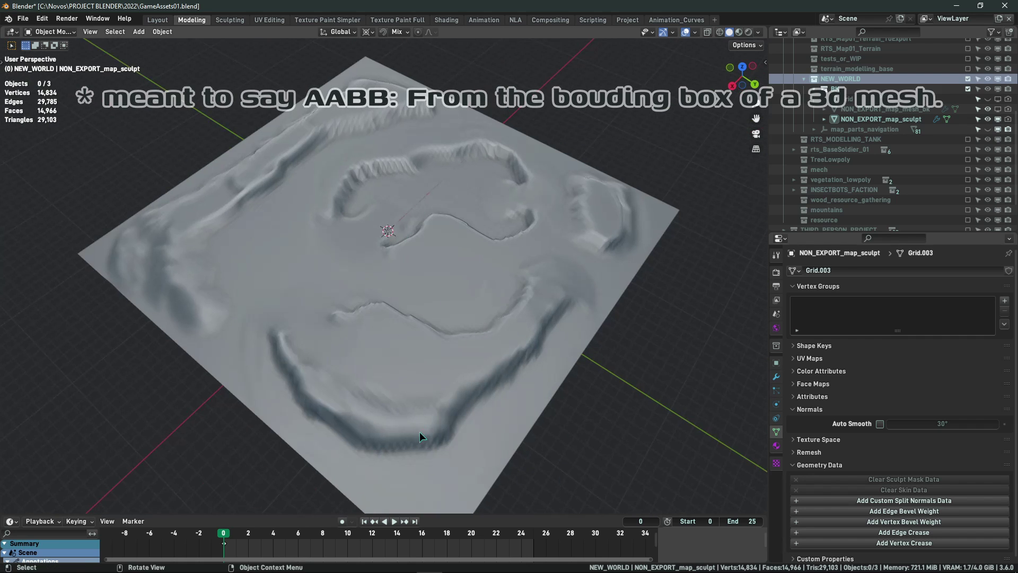
scroll(430, 390, down, 3)
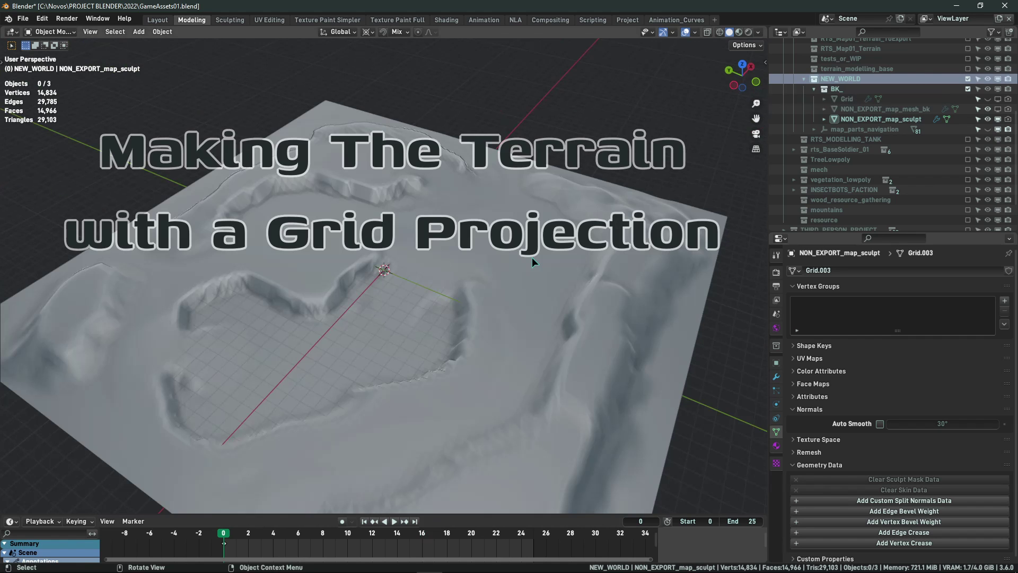
Turn on viewport display for the Triangulate modifier of the NON_EXPORT_map_sculpt terrain and deselect the mesh
middle_drag(532, 256, 469, 228)
click(469, 228)
click(776, 377)
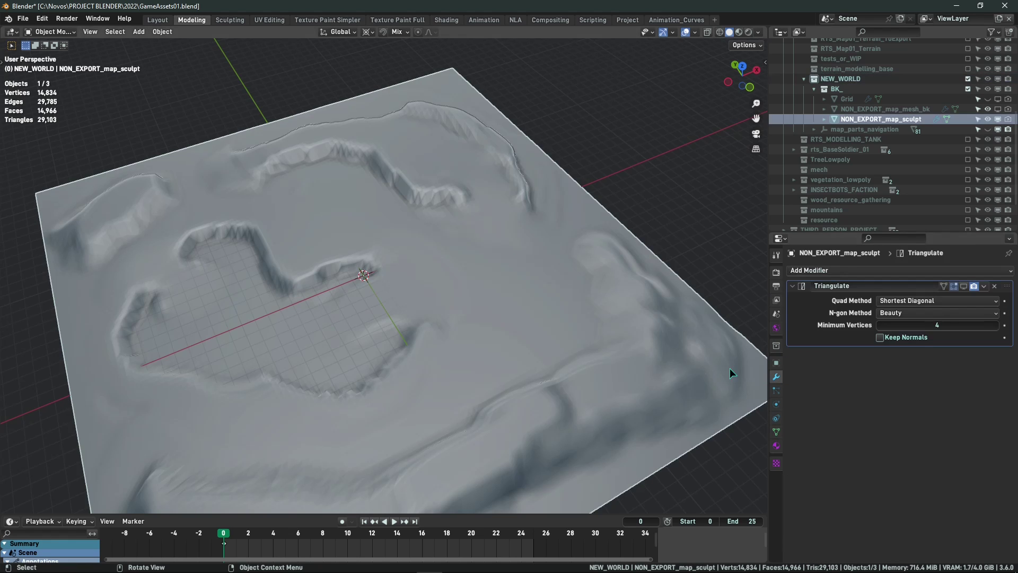
click(965, 287)
click(623, 162)
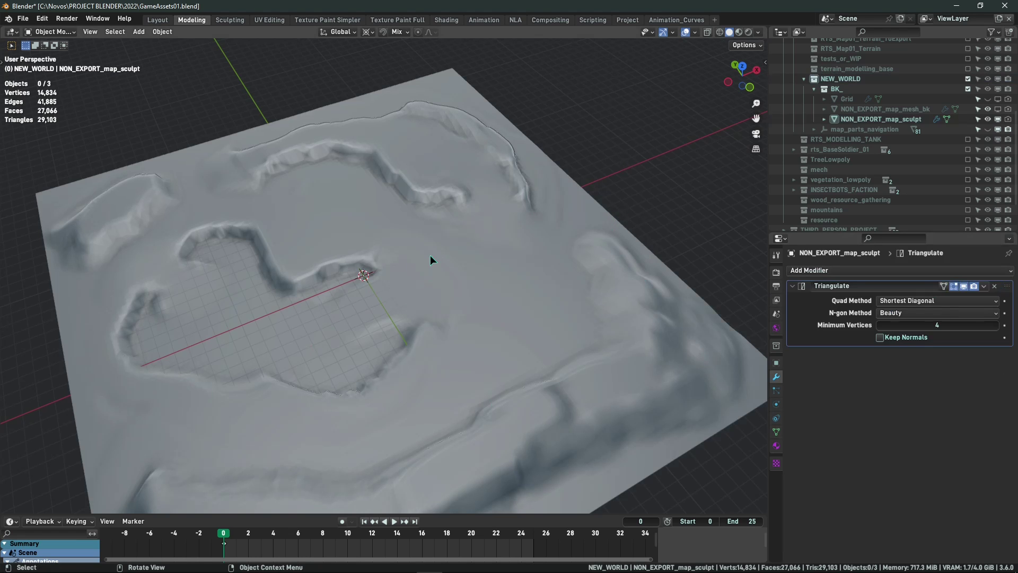
Select the sculpted terrain mesh and check its dimensions in the transform properties
middle_drag(606, 272, 632, 180)
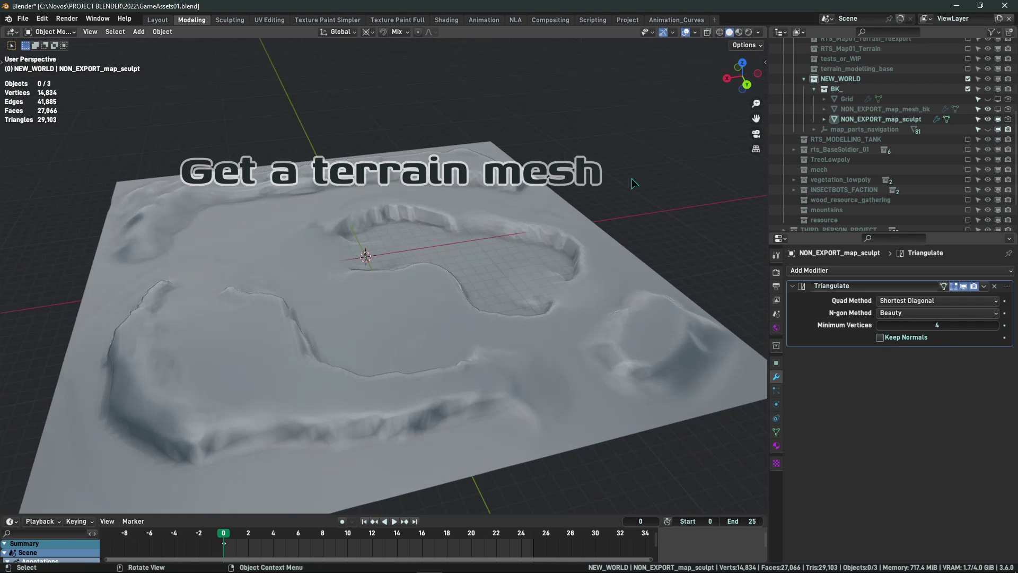
middle_drag(393, 243, 632, 336)
click(389, 233)
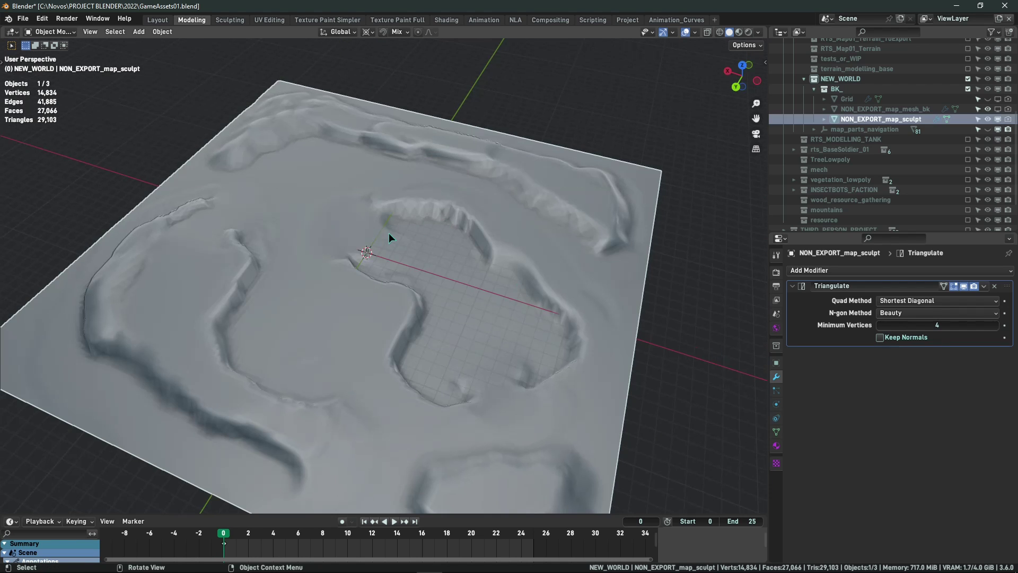
key(n)
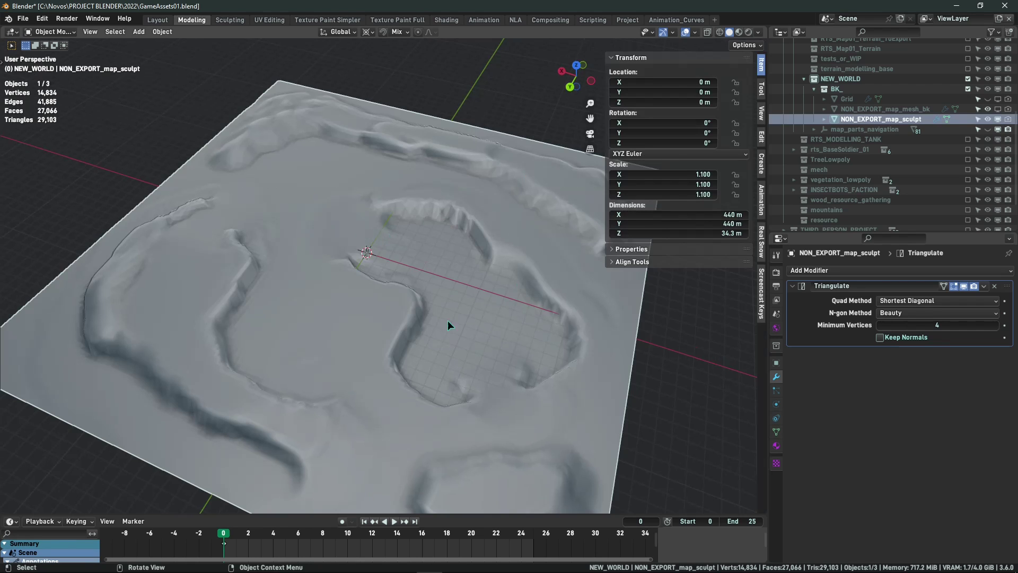
key(n)
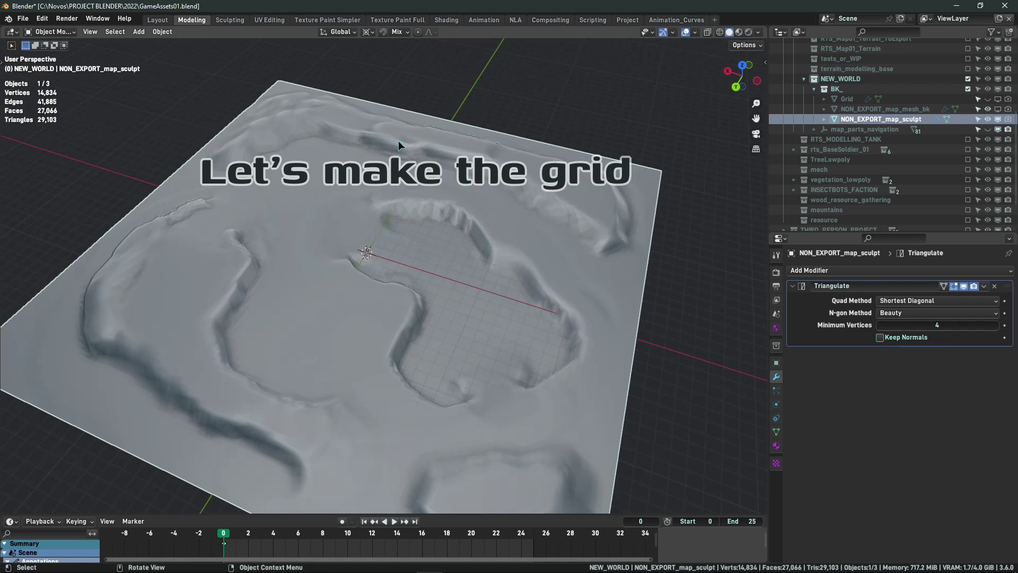
Add a grid mesh over the terrain at the world origin and switch the viewport to wireframe shading
key(shift+a)
mouse_move(336, 249)
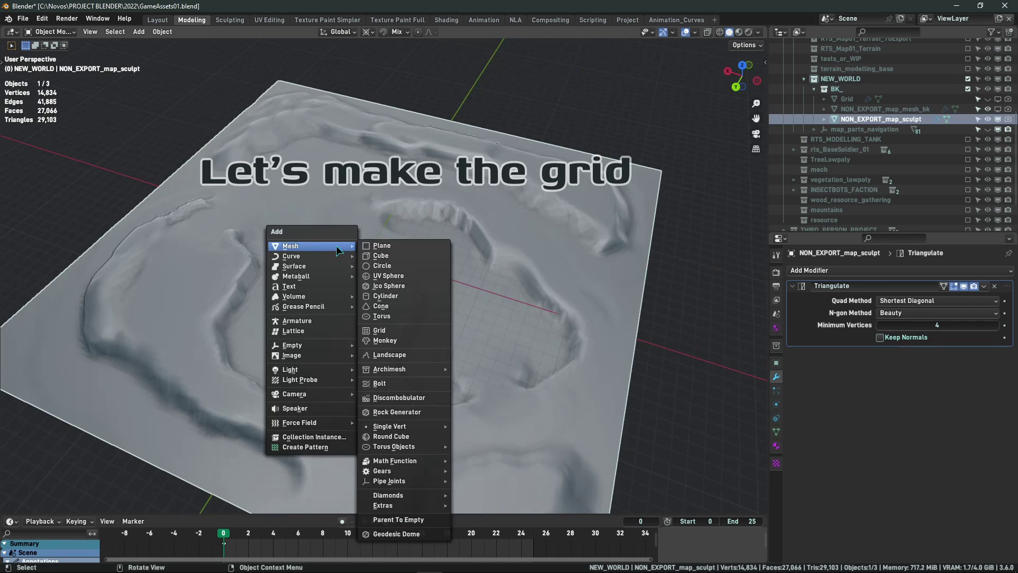
click(426, 329)
middle_drag(523, 311, 358, 333)
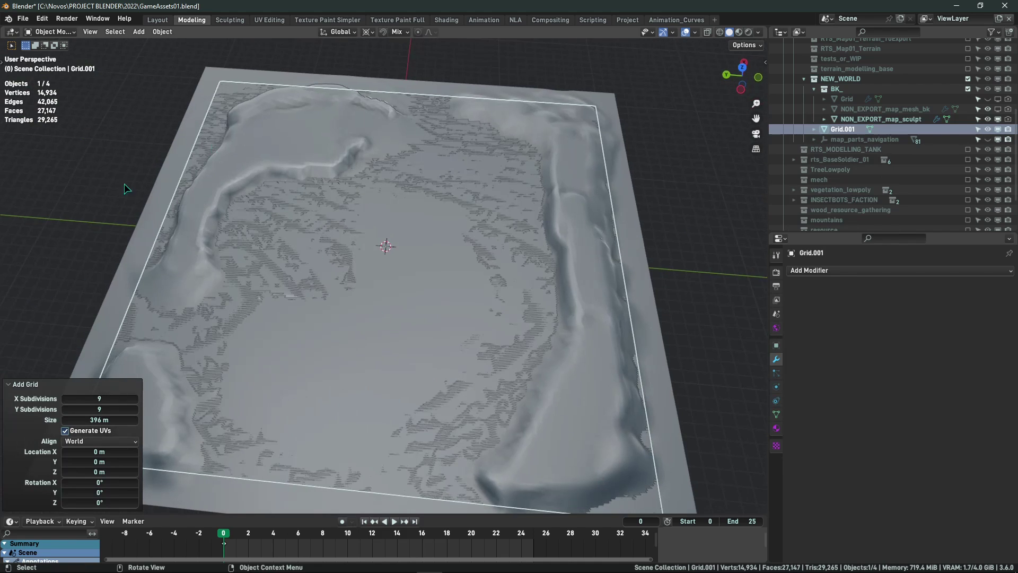
key(shift+z)
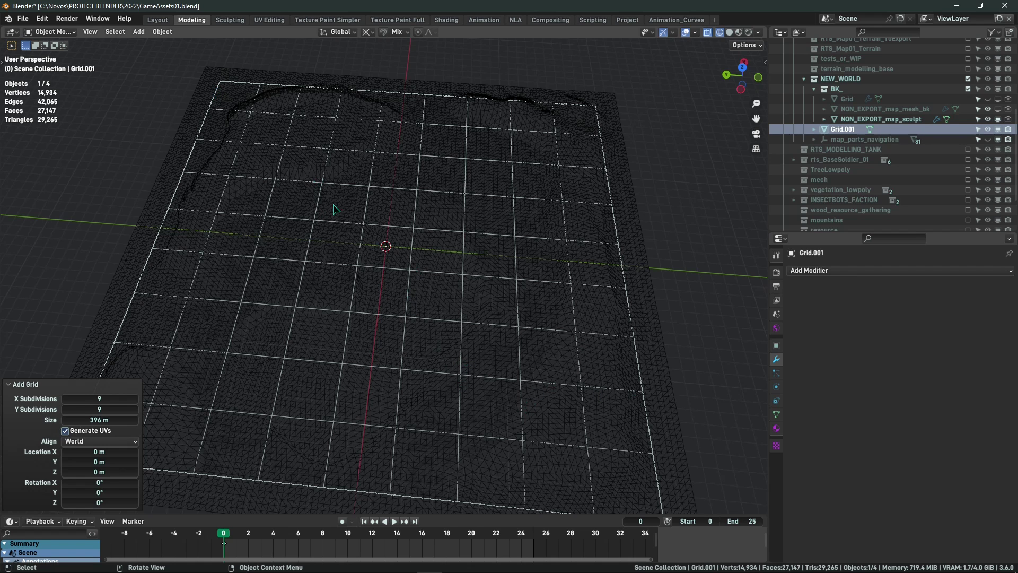
Set the new grid's X and Y subdivisions to 5 each
scroll(387, 241, down, 1)
click(106, 398)
text(5)
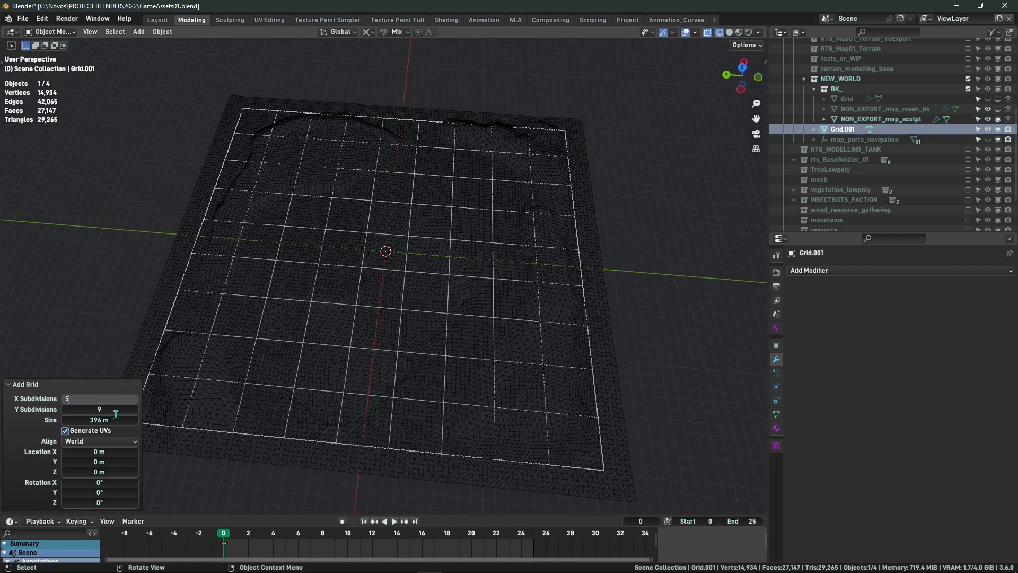
click(104, 409)
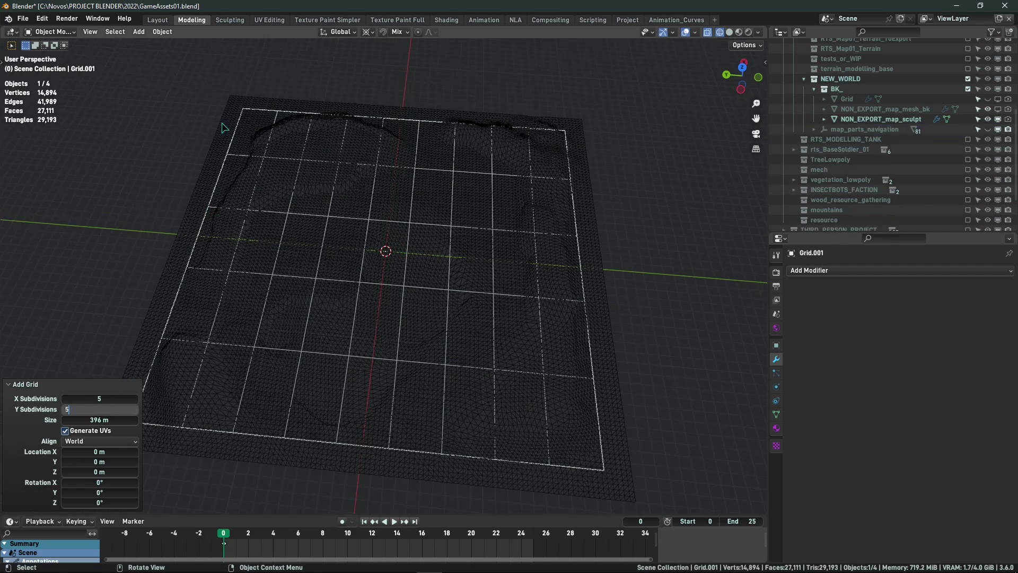
text(5)
key(Return)
Change the grid's X and Y subdivisions from the 5 by 5 layout to 9 each
middle_drag(434, 404, 327, 108)
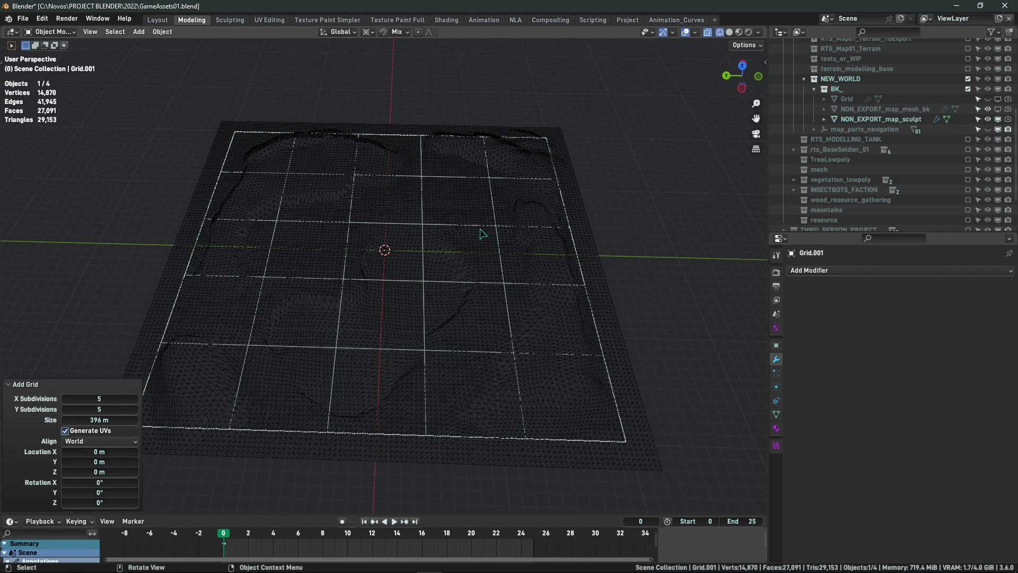
middle_drag(482, 230, 412, 239)
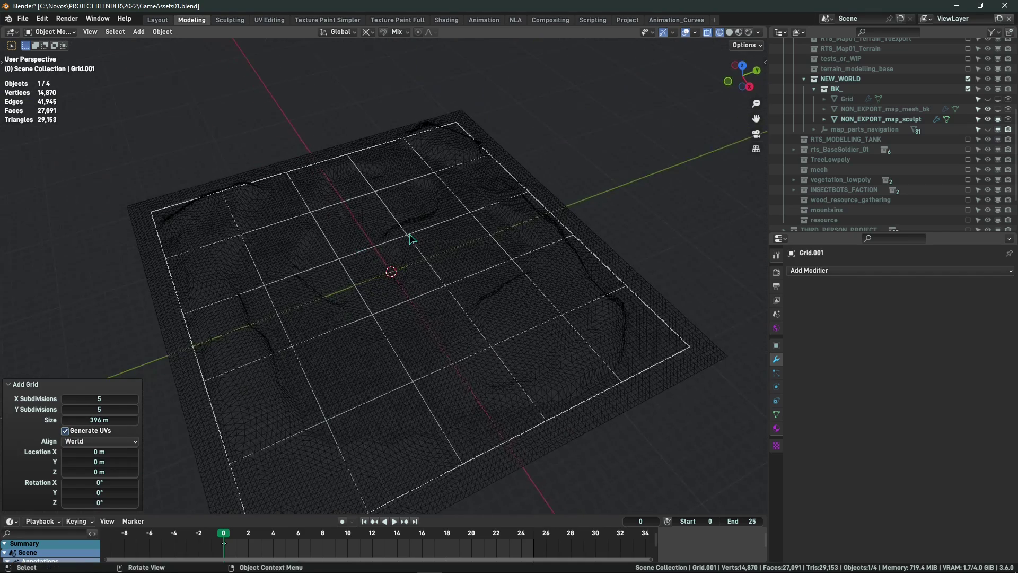
click(81, 398)
click(91, 409)
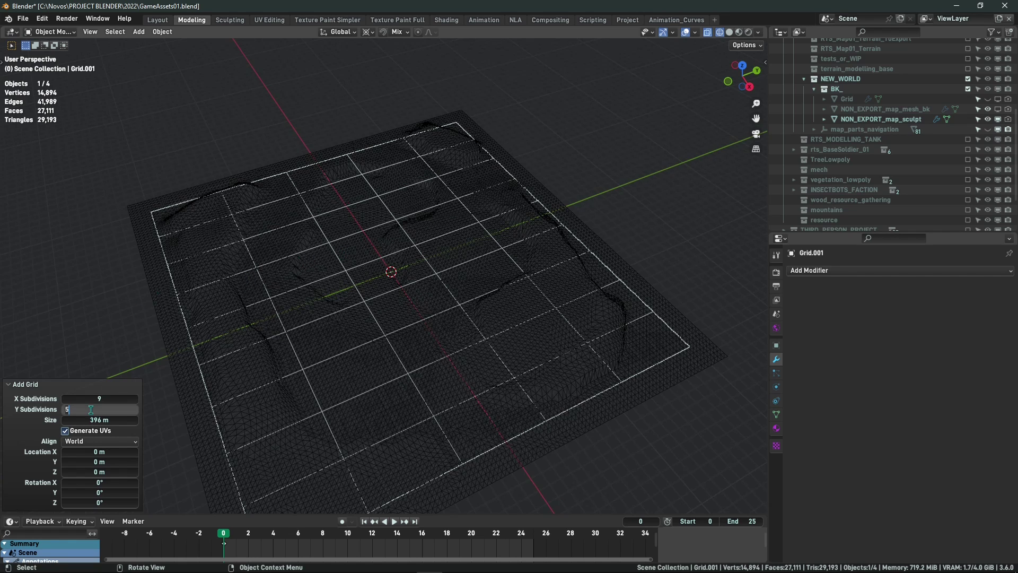
text(9)
key(Return)
Examine how the grid's cells line up with the world origin and cover the terrain
middle_drag(521, 148, 319, 185)
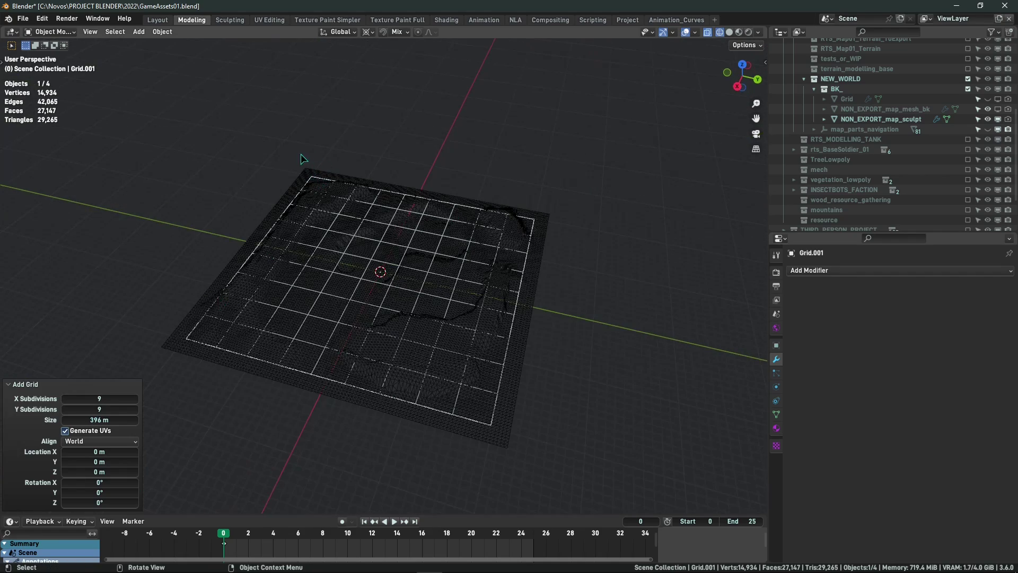
middle_drag(435, 241, 498, 254)
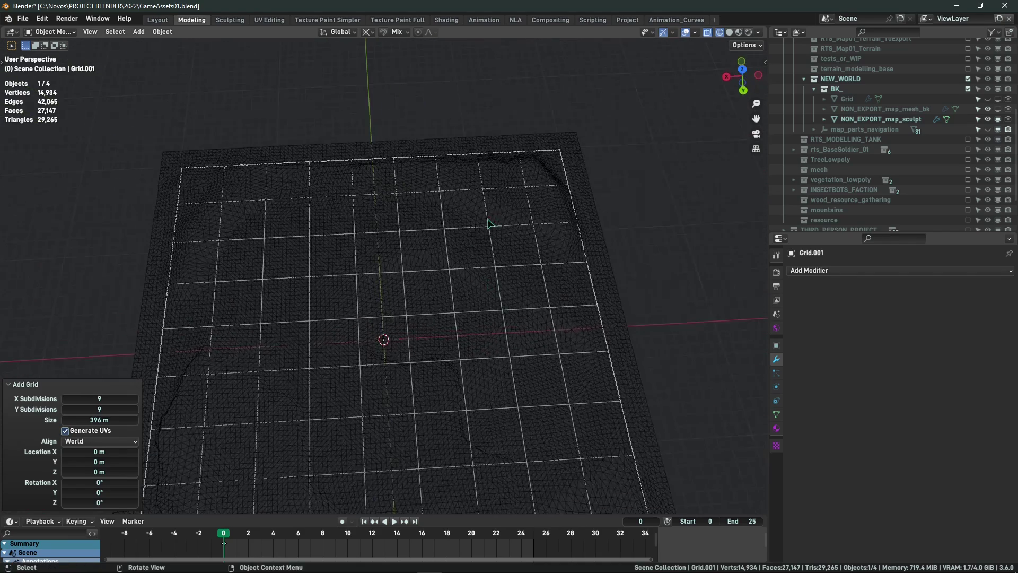
scroll(475, 220, down, 2)
middle_drag(475, 220, 462, 212)
shift+middle_drag(381, 311, 393, 247)
middle_drag(448, 192, 445, 218)
scroll(446, 208, up, 1)
scroll(423, 260, up, 1)
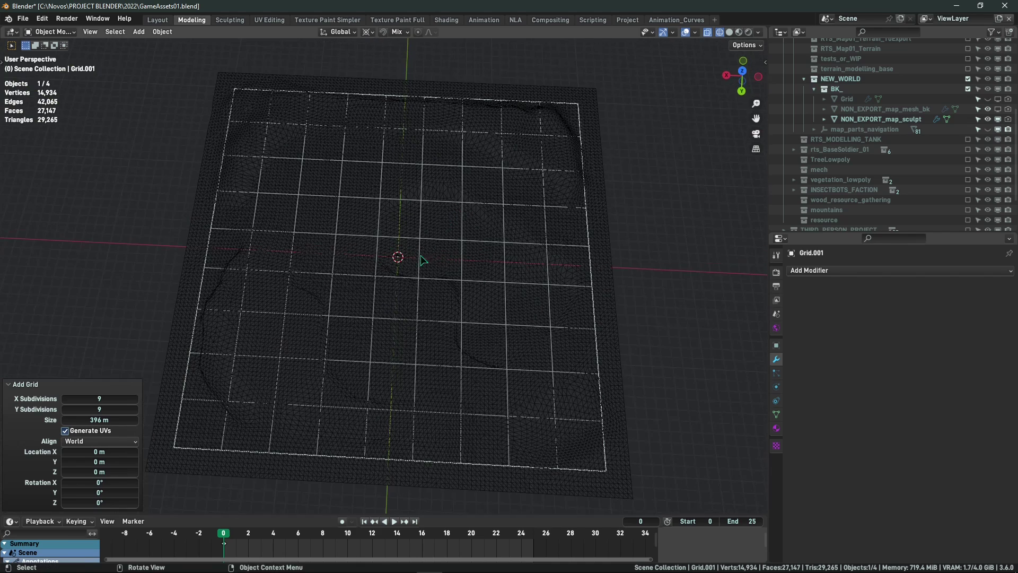
Set the grid's X and Y subdivisions to 8 each
click(96, 397)
text(8)
key(Return)
click(102, 409)
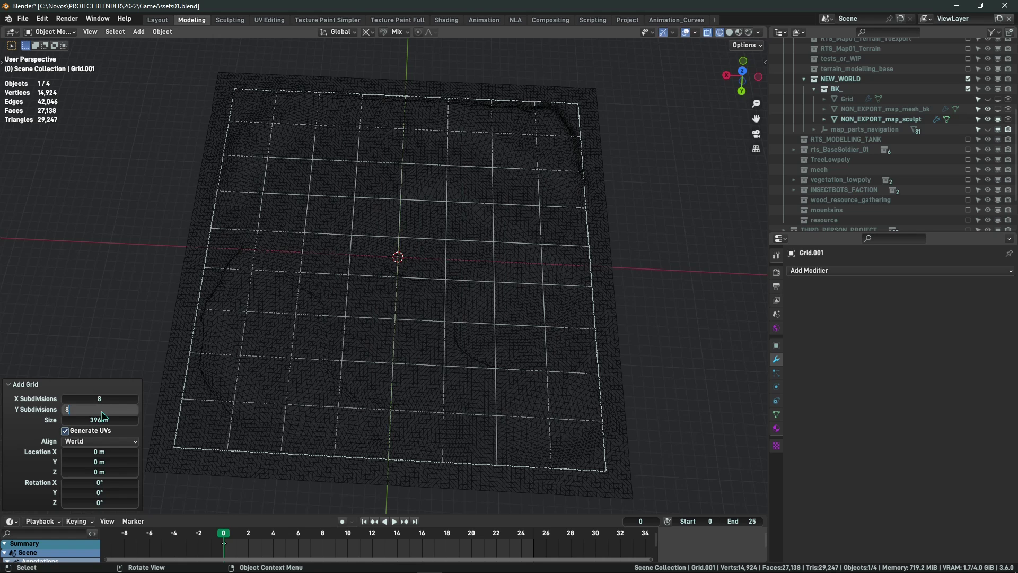
key(Return)
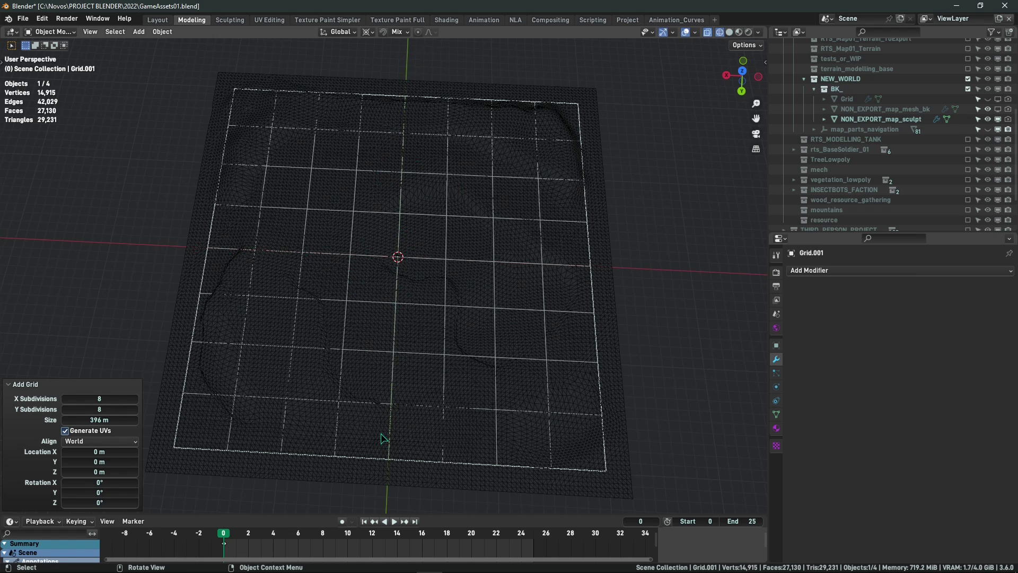
Restore an odd grid layout by setting both the X and Y subdivisions to 9
scroll(410, 151, up, 6)
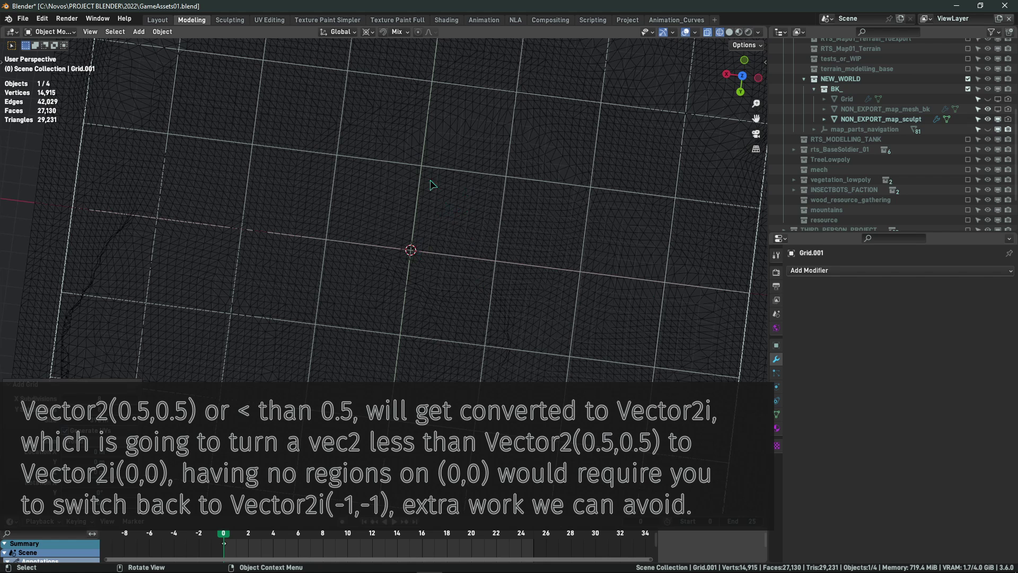
scroll(449, 169, down, 3)
middle_drag(397, 261, 411, 223)
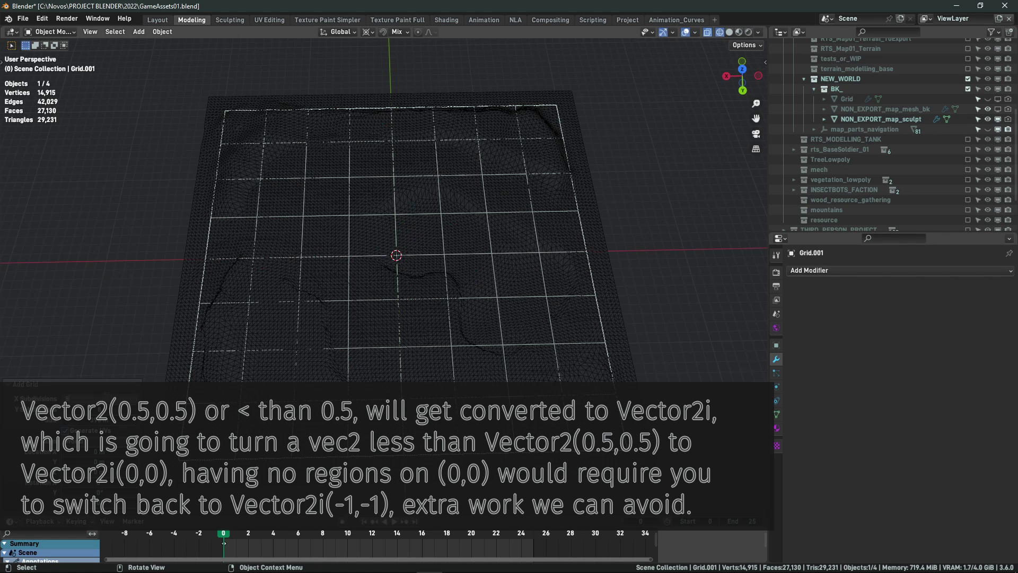
key(Tab)
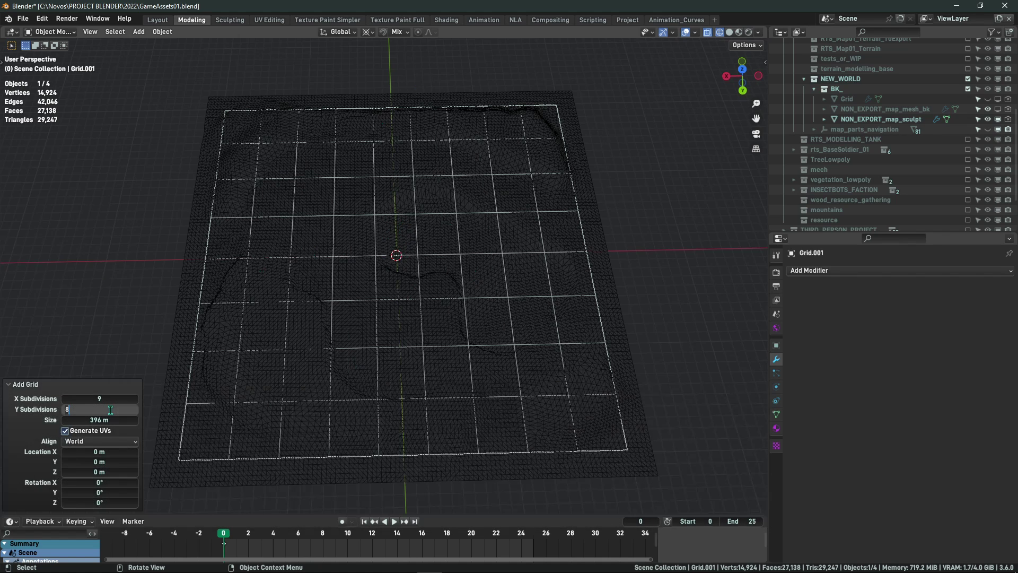
text(9)
key(Return)
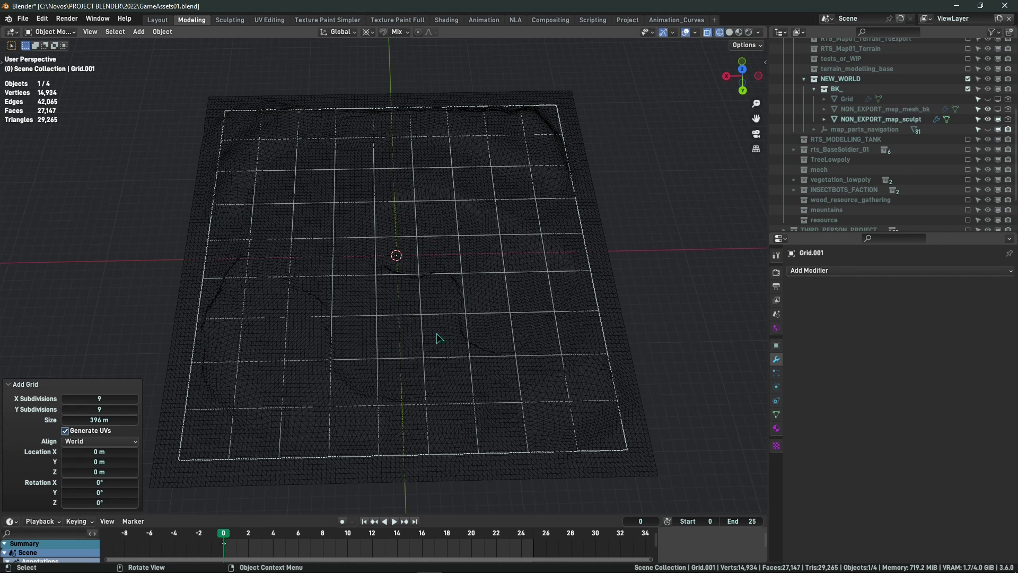
middle_drag(442, 108, 385, 80)
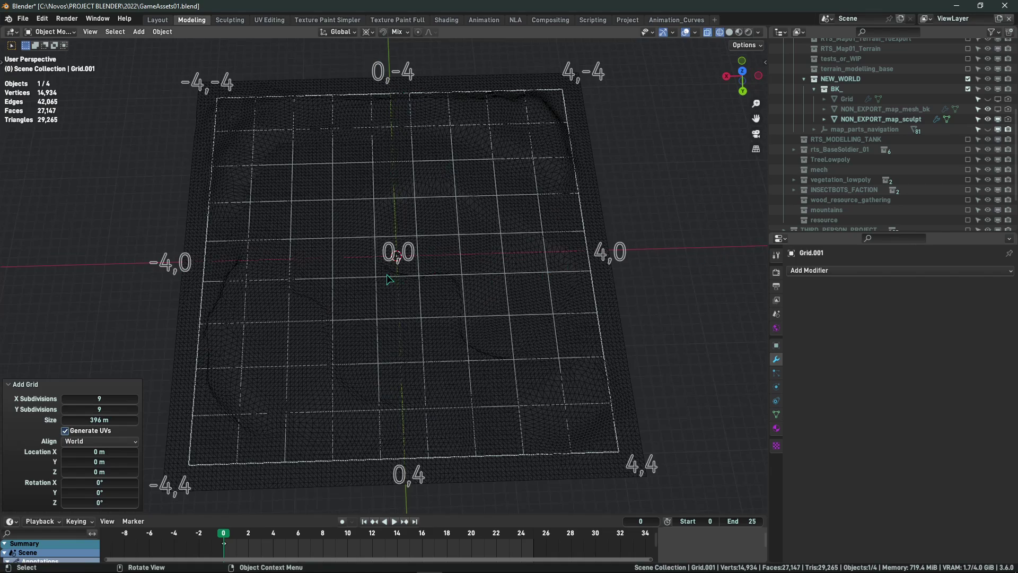
middle_drag(479, 263, 423, 132)
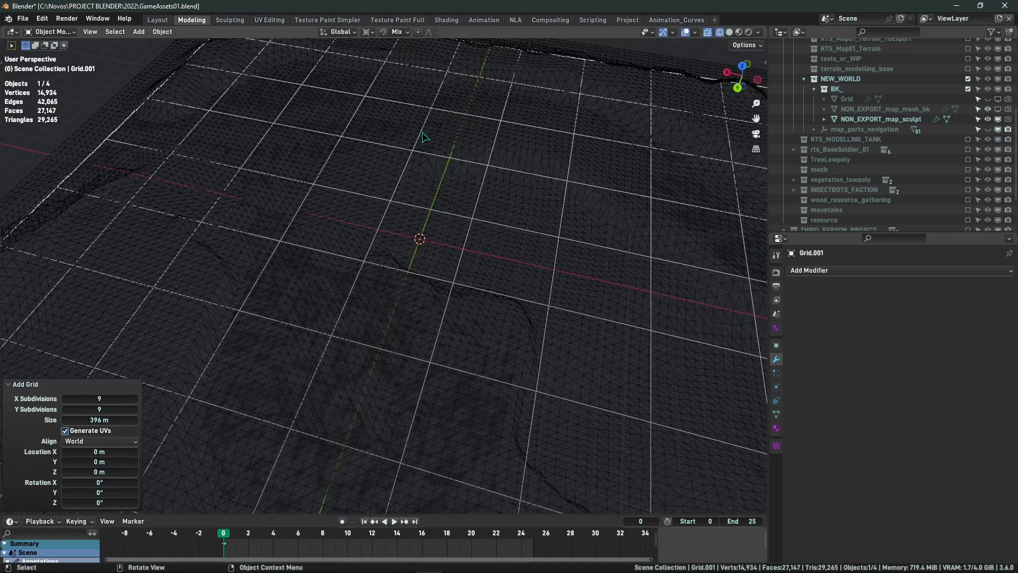
scroll(424, 137, down, 6)
scroll(418, 165, up, 3)
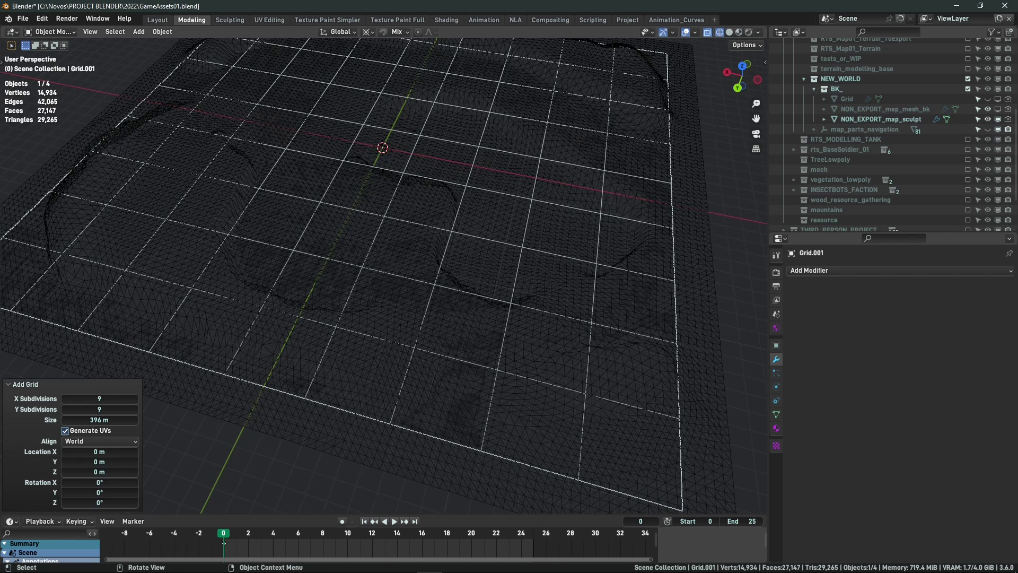
Switch to Calculator, clear the previous calculation, and divide 400 by 9 to work out the grid cell size
key(alt+Tab)
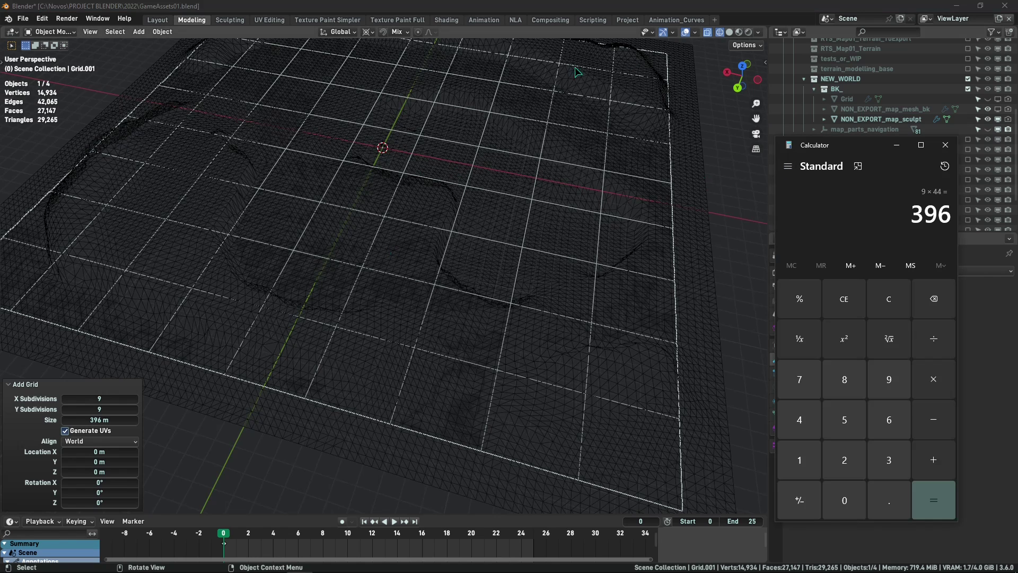
click(889, 300)
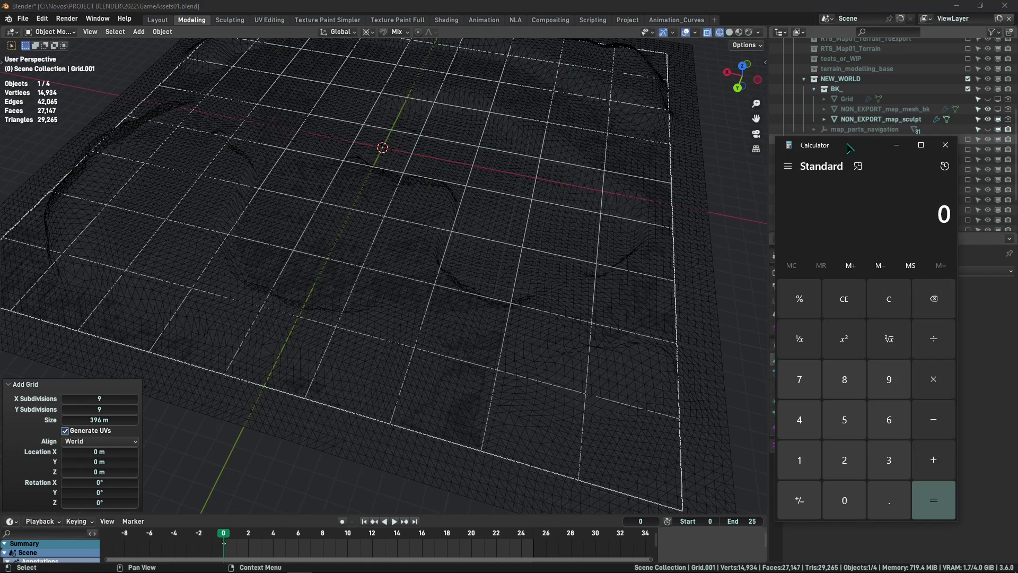
drag(690, 130, 652, 137)
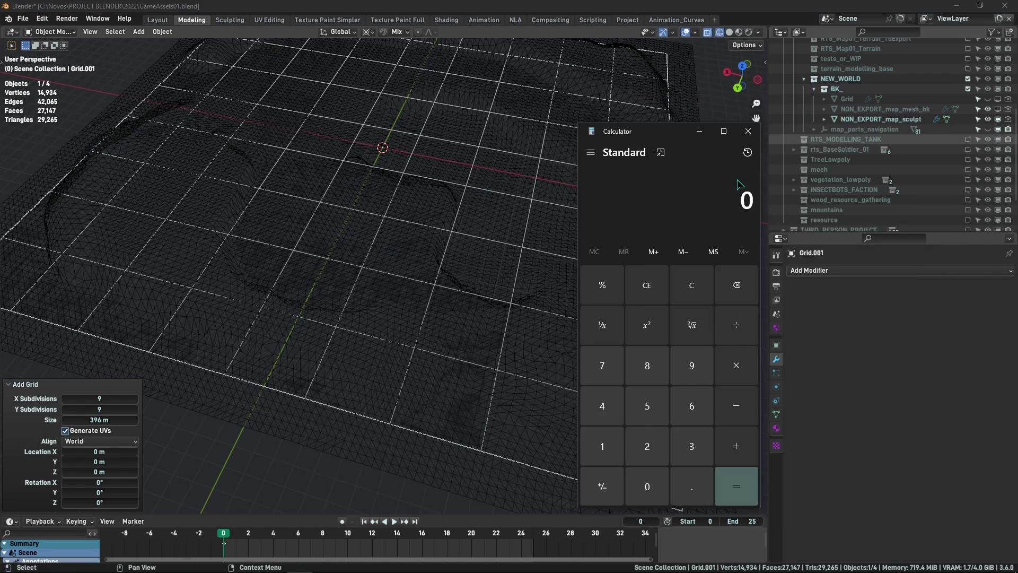
text(400)
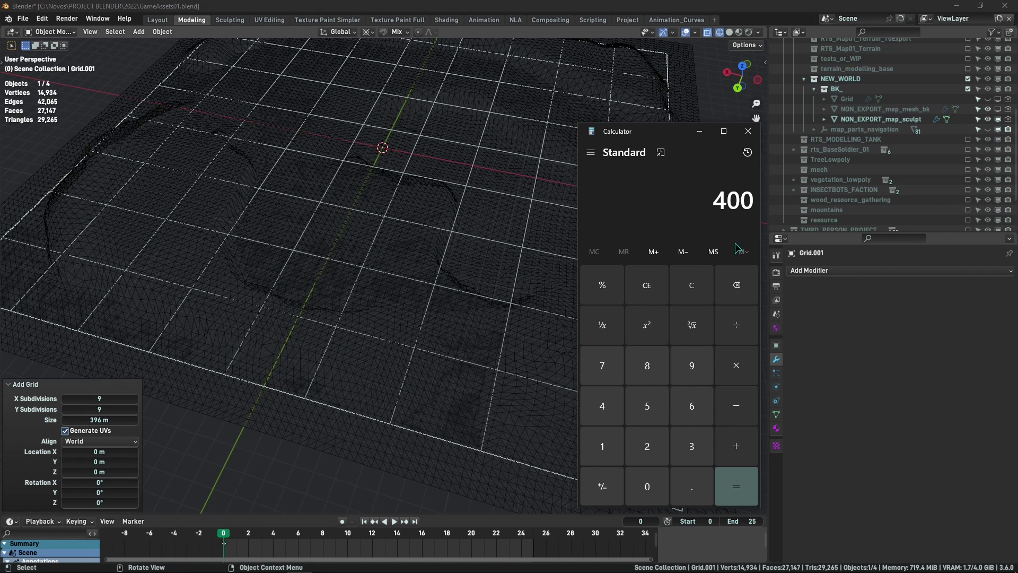
text(/9*)
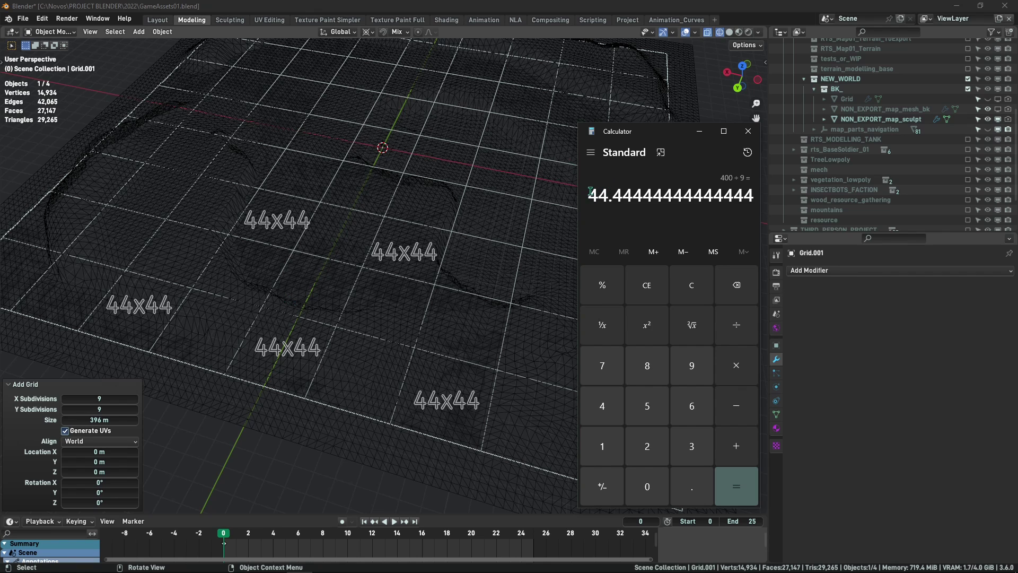
Multiply 44 by 9 in the calculator to work out the total grid size
click(695, 292)
text(44*)
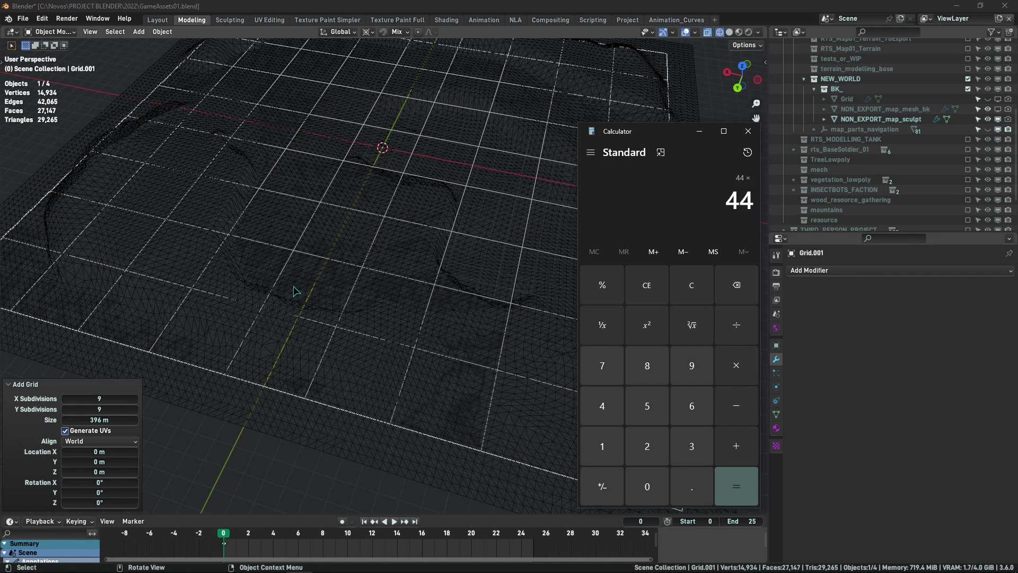
text(9)
key(Return)
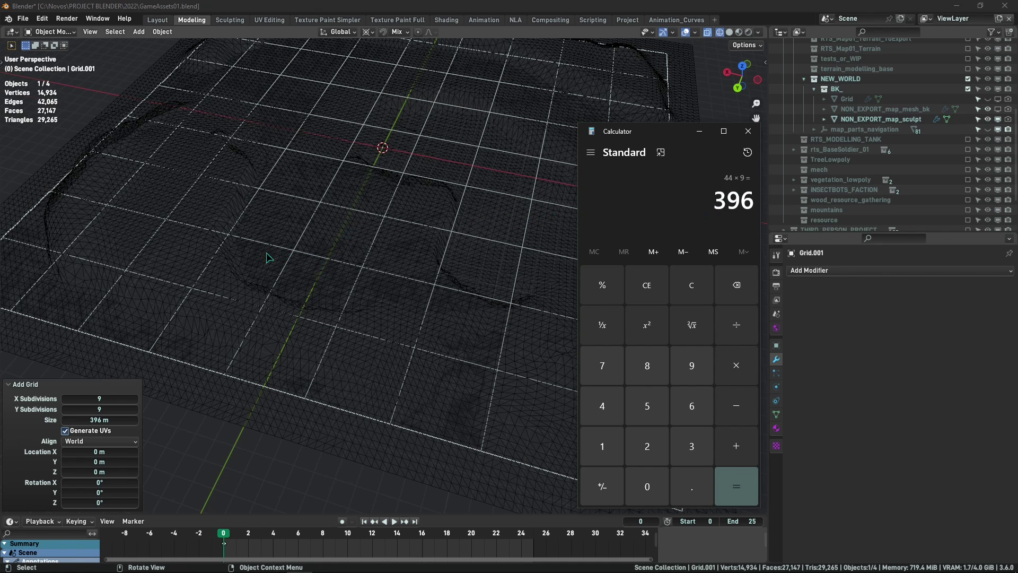
Examine the grid's alignment with the world origin and the terrain relief in wireframe and solid shading
scroll(309, 259, down, 2)
middle_drag(234, 331, 259, 358)
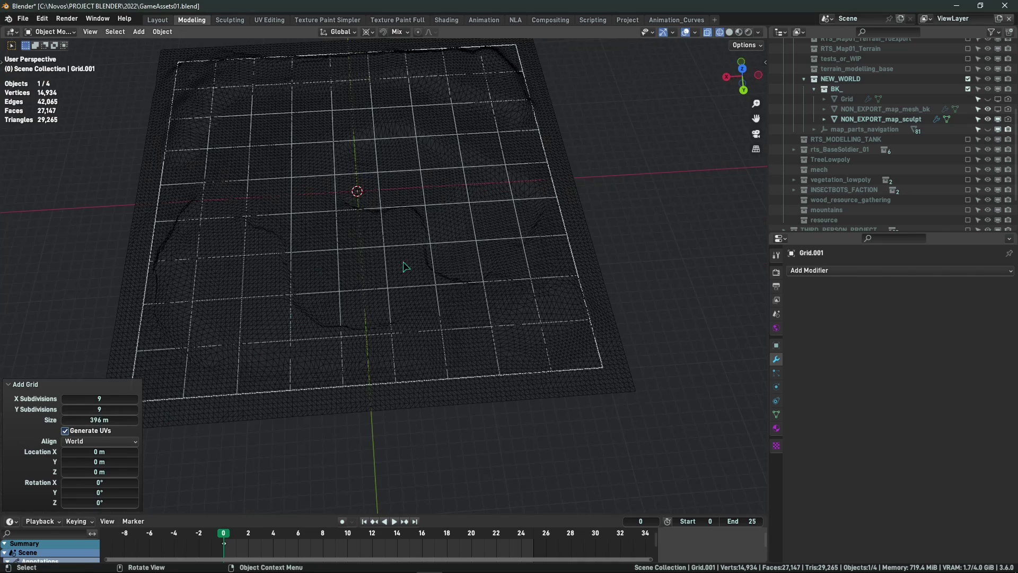
mouse_move(403, 262)
middle_down()
mouse_move(392, 206)
mouse_move(391, 254)
middle_up()
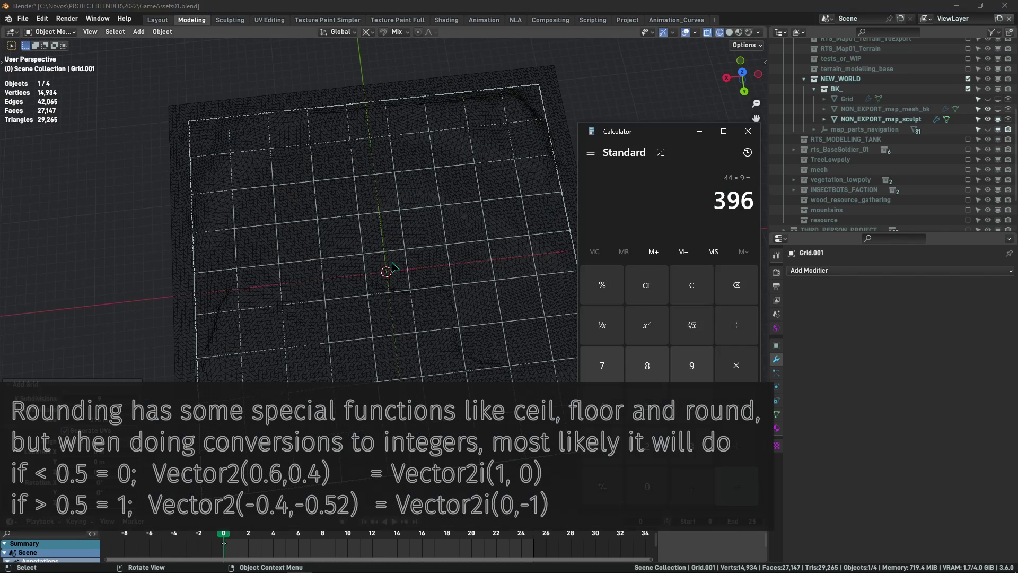
middle_drag(469, 256, 459, 242)
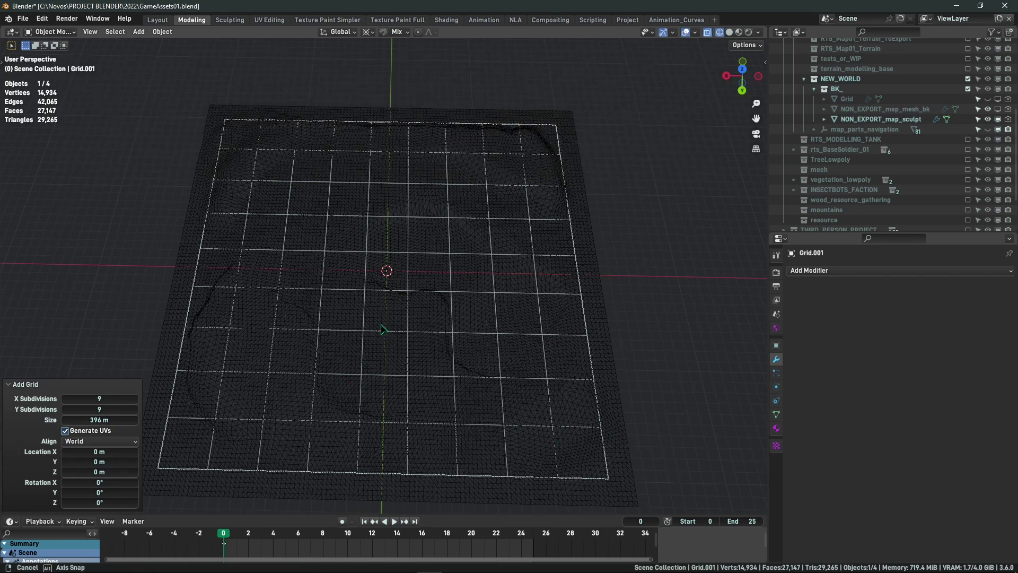
mouse_move(381, 323)
middle_down()
mouse_move(431, 281)
mouse_move(313, 257)
mouse_move(461, 259)
mouse_move(418, 282)
mouse_move(456, 289)
mouse_move(402, 304)
middle_up()
key(shift+z)
key(Tab)
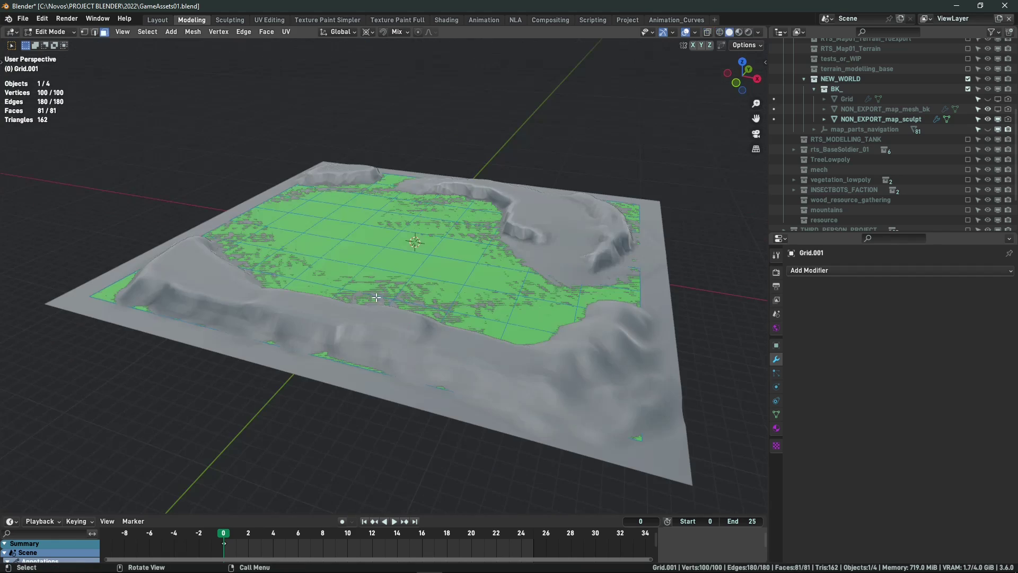
mouse_move(322, 343)
middle_down()
mouse_move(420, 312)
mouse_move(460, 252)
middle_up()
key(shift+z)
key(shift+z)
Raise all of the grid's faces along Z by about 26.8 m so the grid sits above the terrain
key(Tab)
key(Tab)
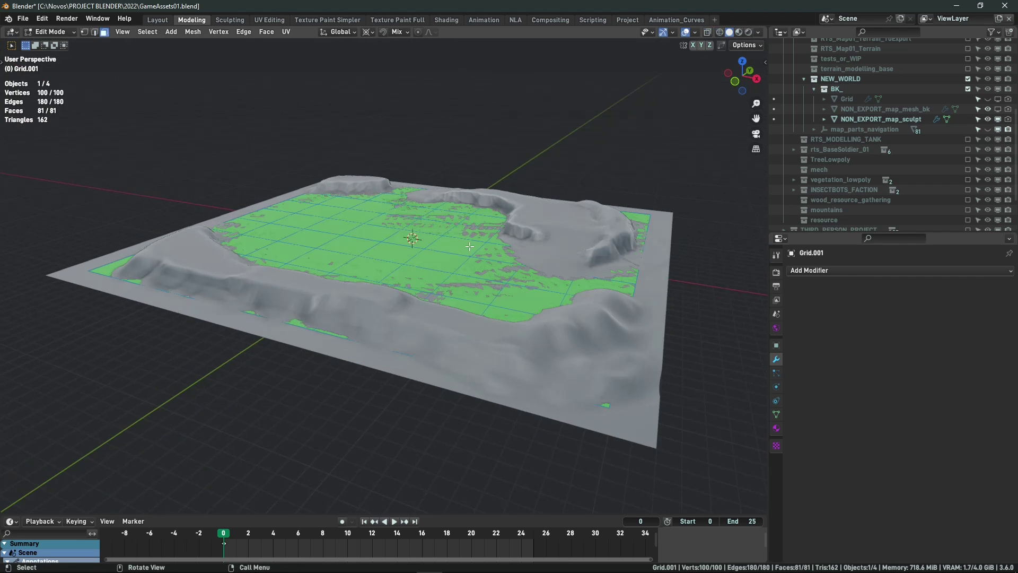
key(g)
key(z)
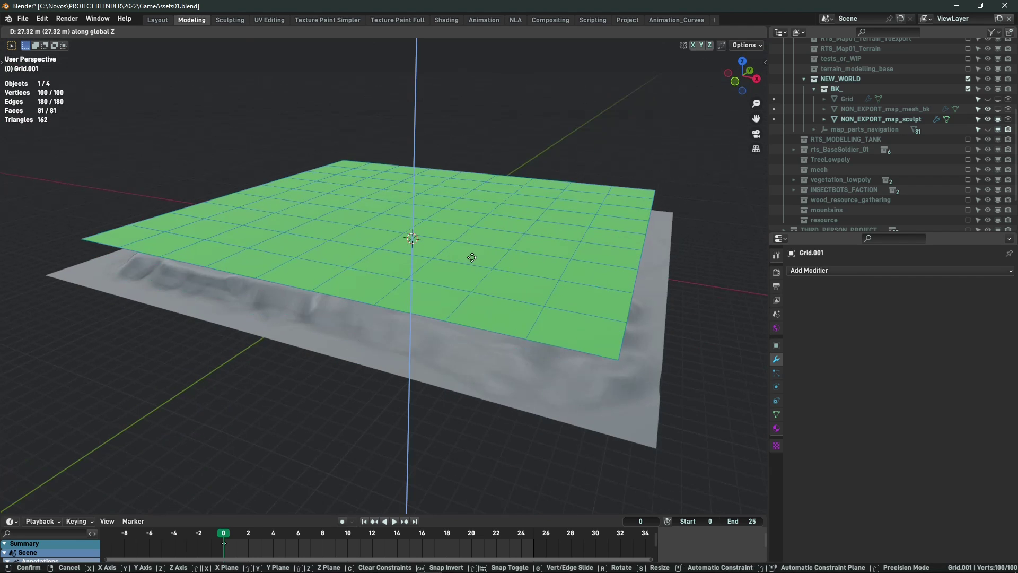
click(466, 259)
middle_drag(452, 268, 376, 276)
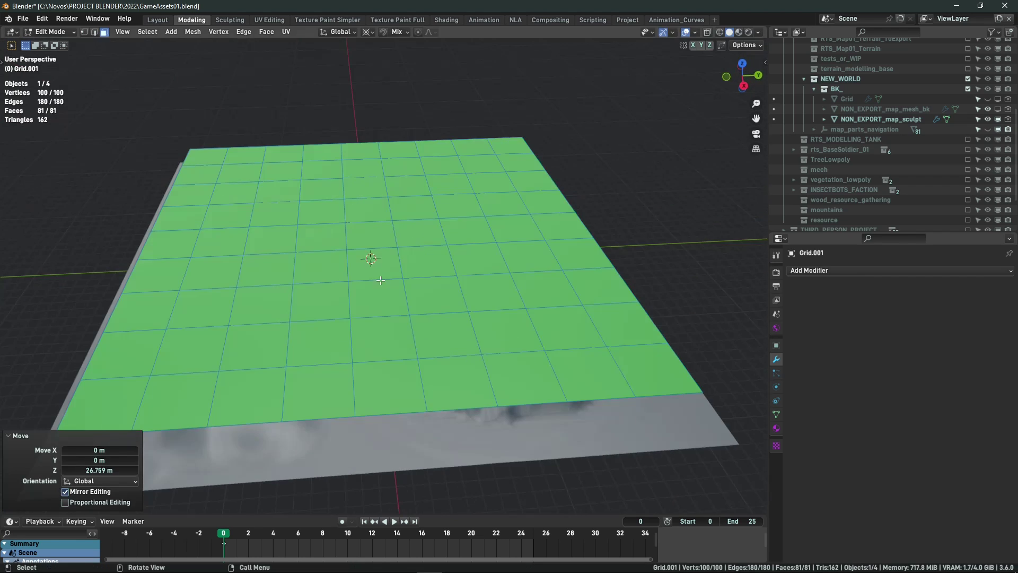
Mark all edges of the raised grid as sharp in Edit Mode
key(Tab)
key(shift+z)
mouse_move(571, 183)
middle_down()
mouse_move(564, 244)
mouse_move(574, 209)
mouse_move(350, 239)
middle_up()
key(Tab)
key(shift+z)
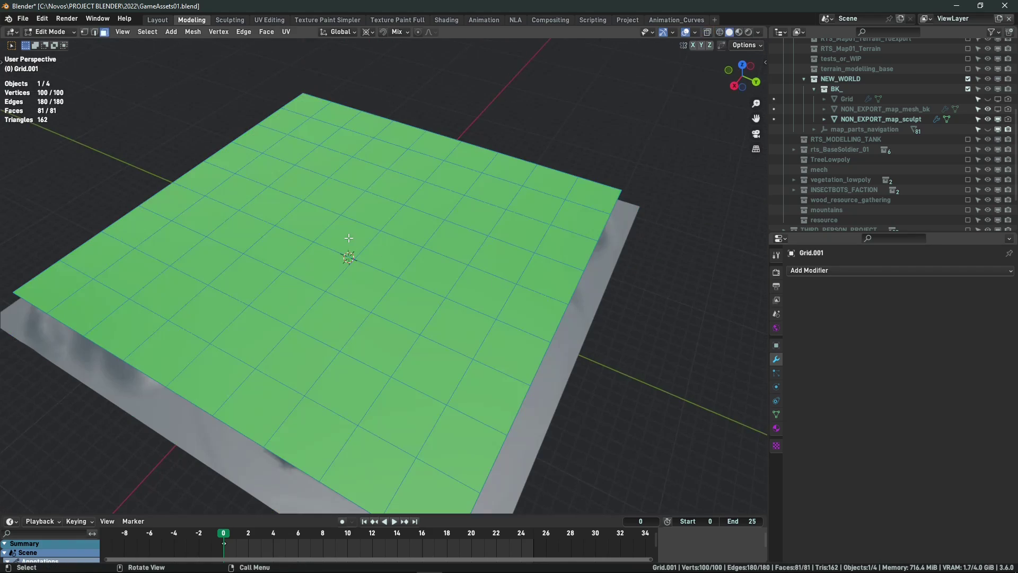
key(ctrl+e)
click(346, 238)
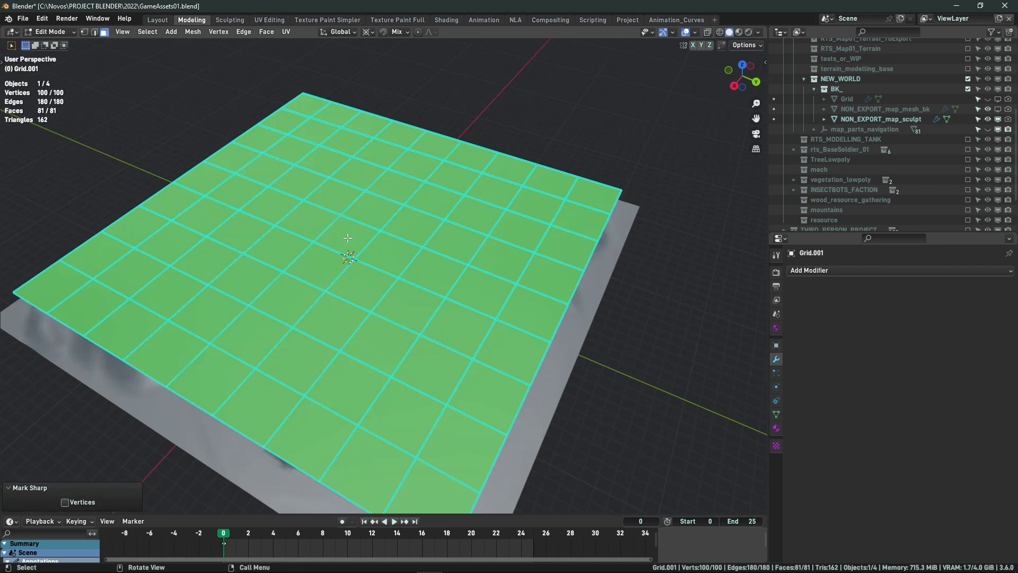
middle_drag(348, 238, 419, 196)
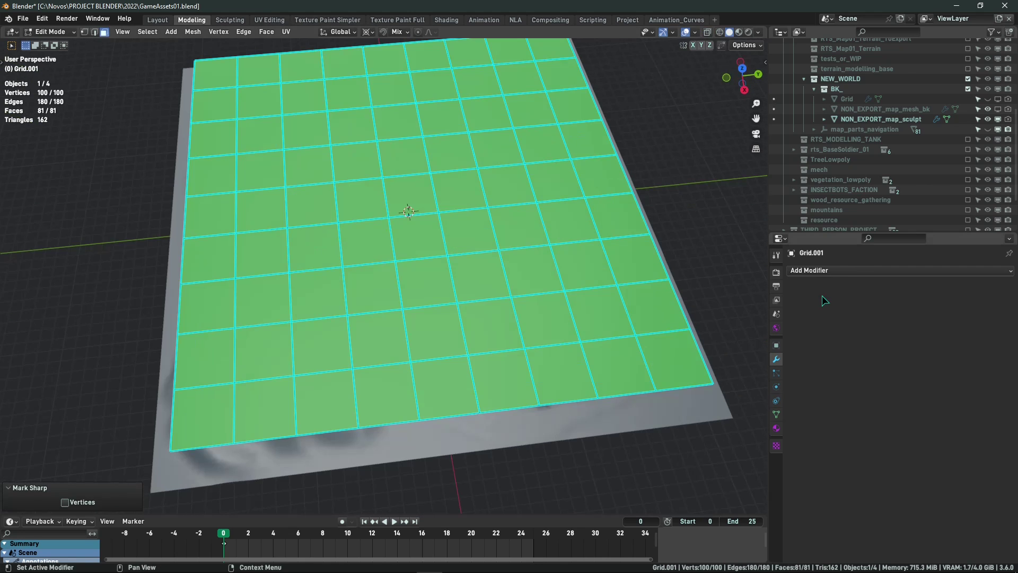
Add an Edge Split modifier to the grid and disable its Edge Angle option so only sharp edges are split
click(843, 271)
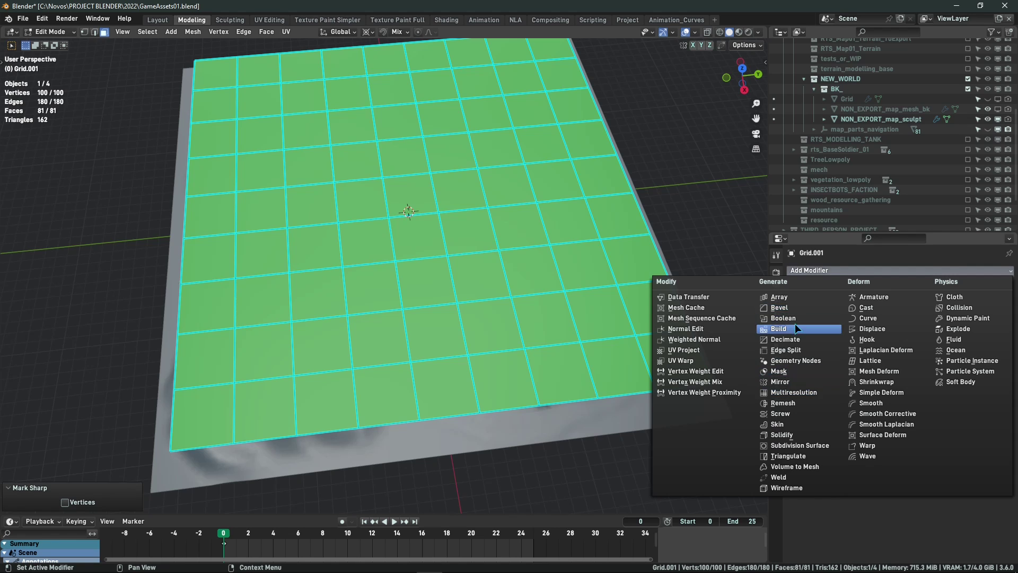
click(795, 350)
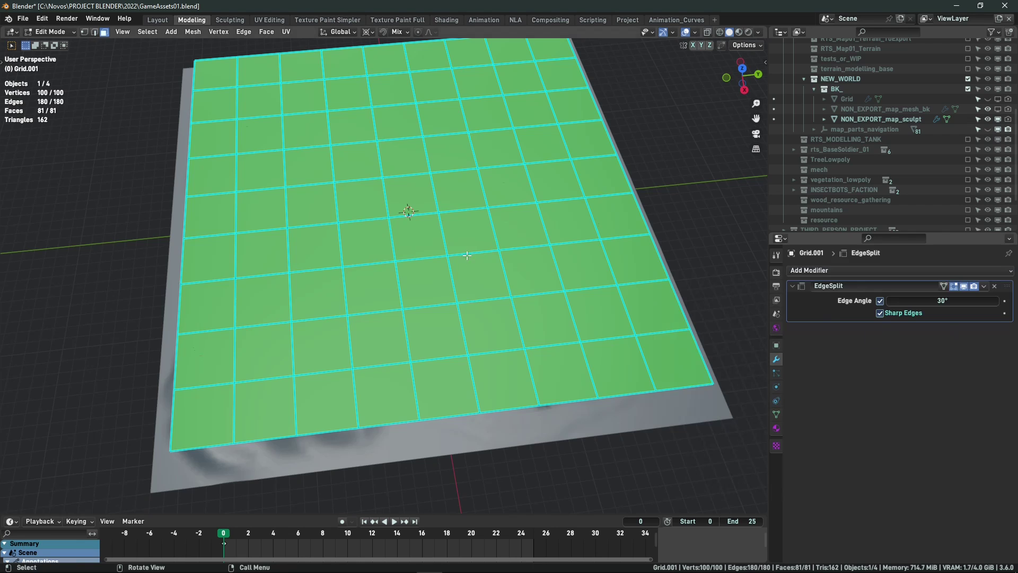
middle_drag(530, 297, 546, 237)
key(Tab)
middle_drag(661, 239, 684, 276)
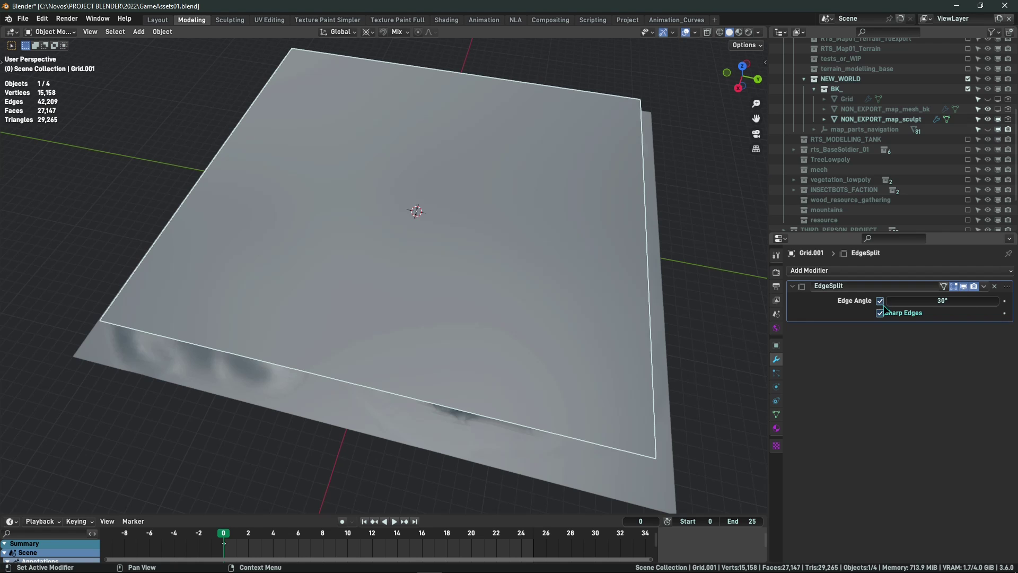
click(881, 301)
middle_drag(572, 289, 733, 271)
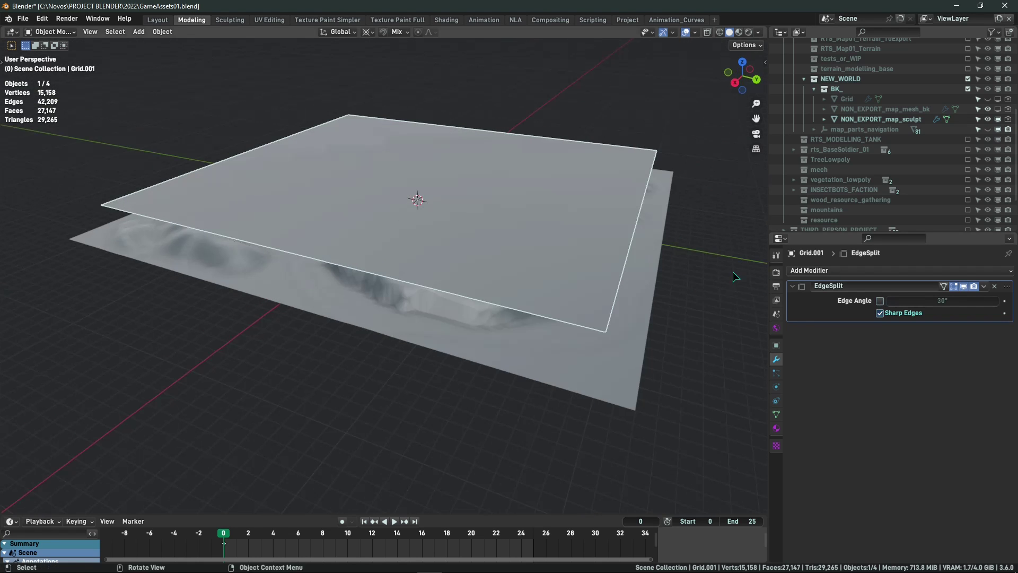
Add a Shrinkwrap modifier with the Project wrap method, targeting NON_EXPORT_map_sculpt, and enable the Negative direction
click(854, 267)
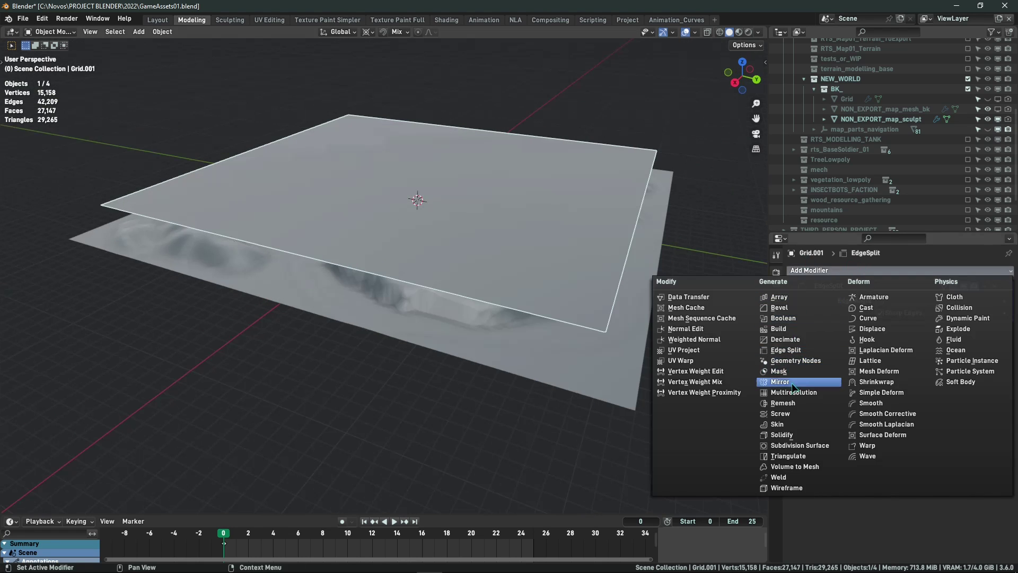
click(894, 383)
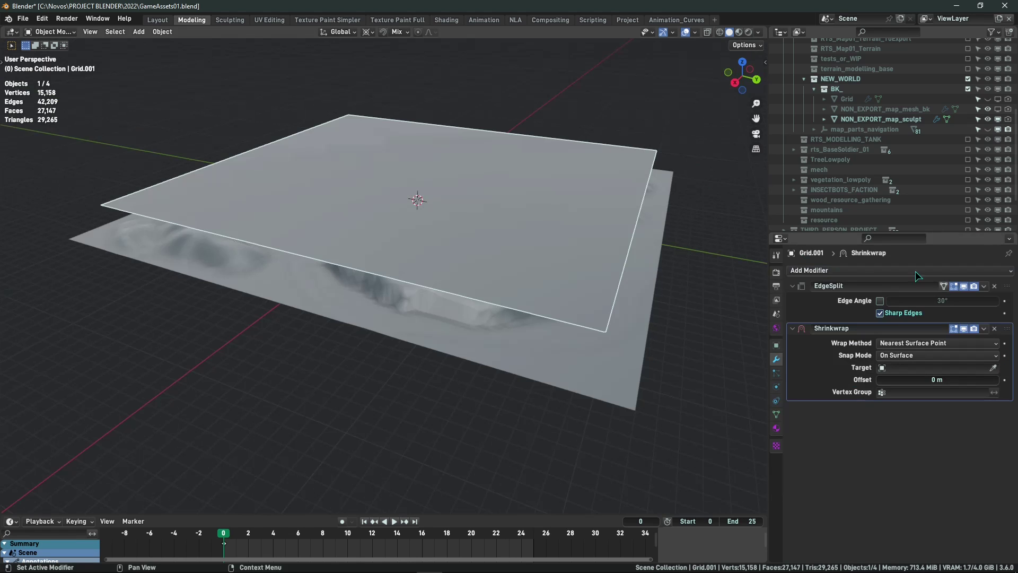
click(930, 343)
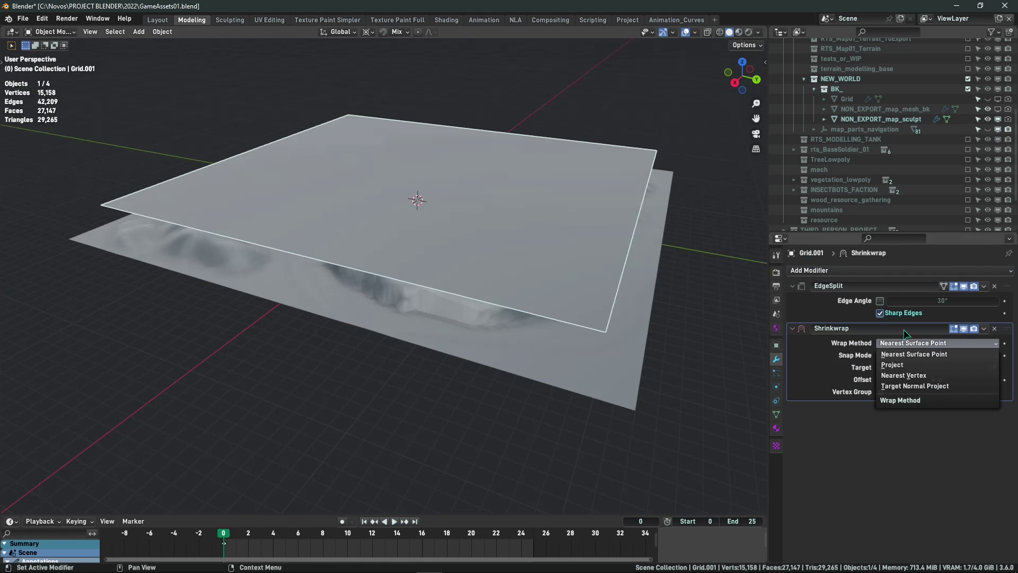
click(898, 366)
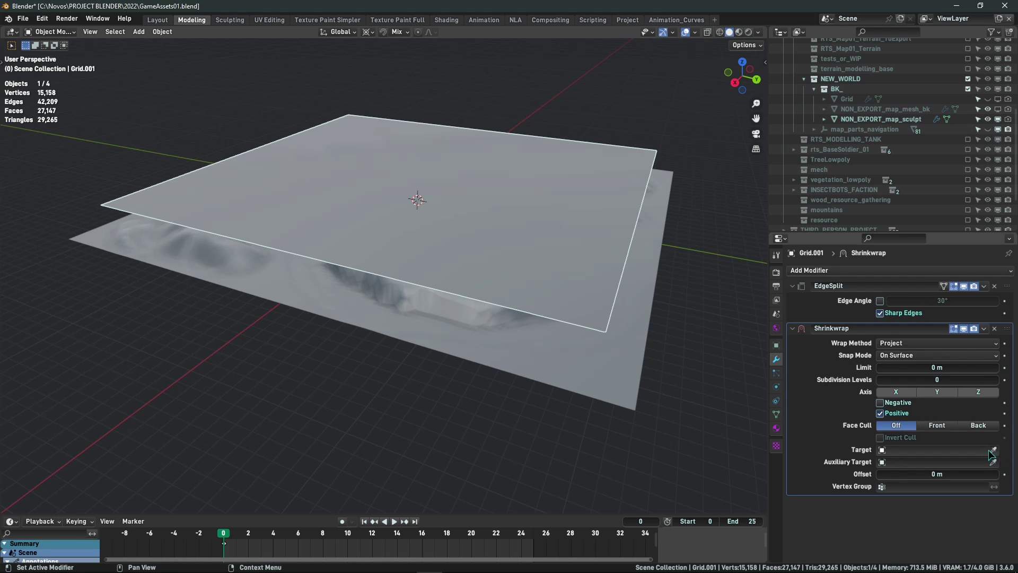
click(460, 342)
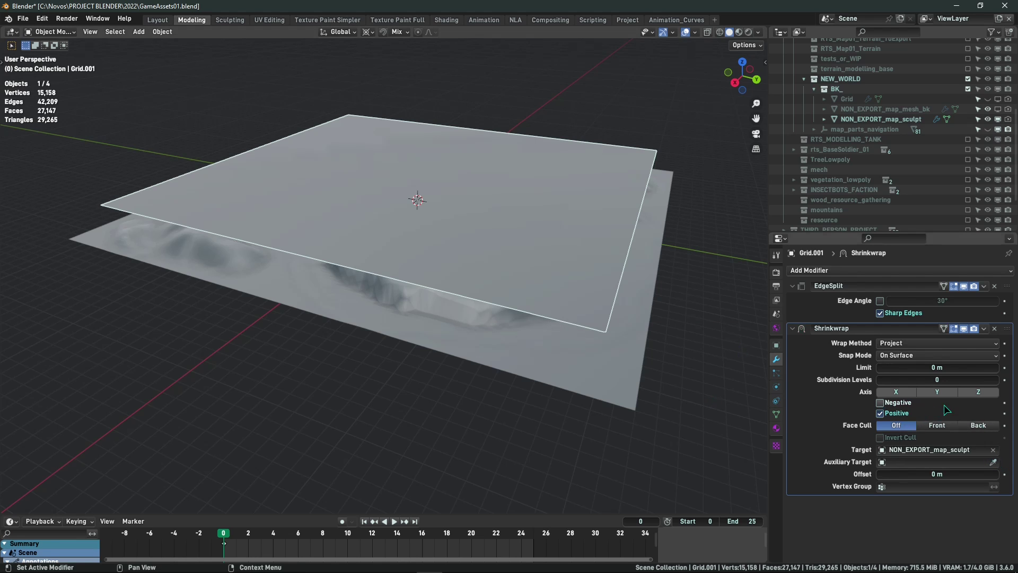
click(880, 403)
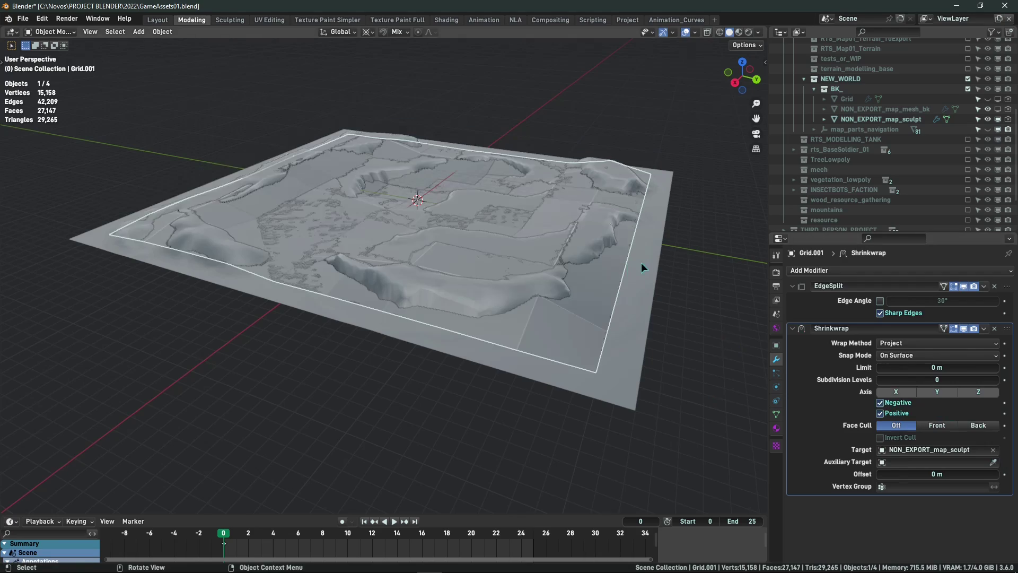
Restrict the Shrinkwrap projection to the Z axis
mouse_move(641, 263)
middle_down()
mouse_move(559, 291)
mouse_move(593, 260)
mouse_move(566, 259)
mouse_move(489, 345)
middle_up()
key(shift+z)
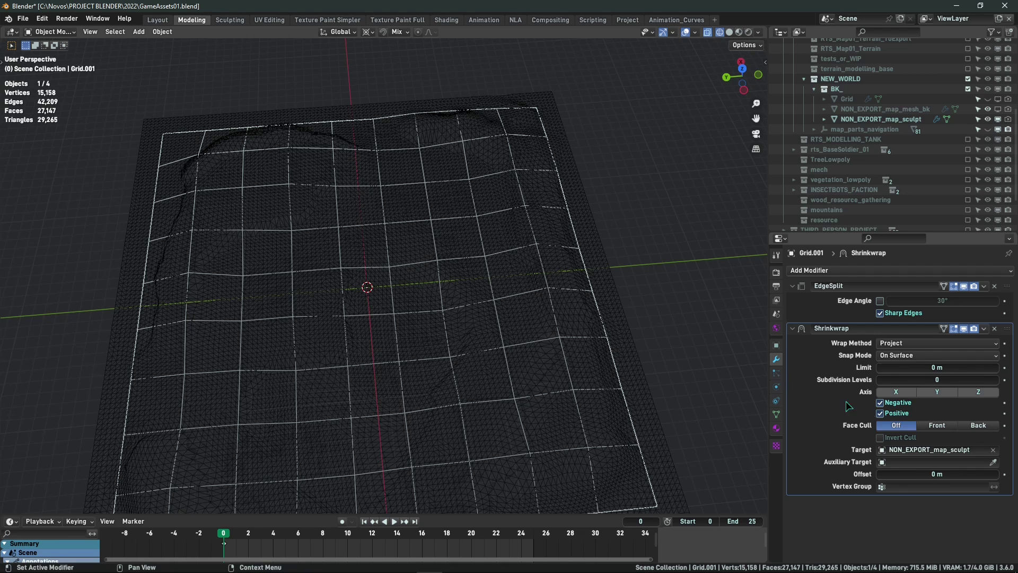
click(971, 390)
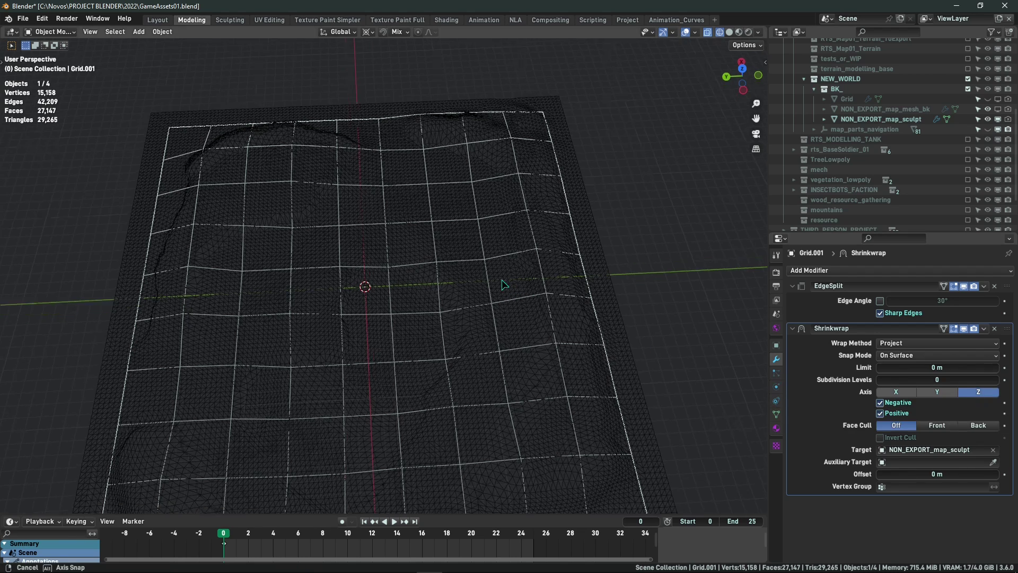
middle_drag(501, 279, 440, 259)
key(shift+z)
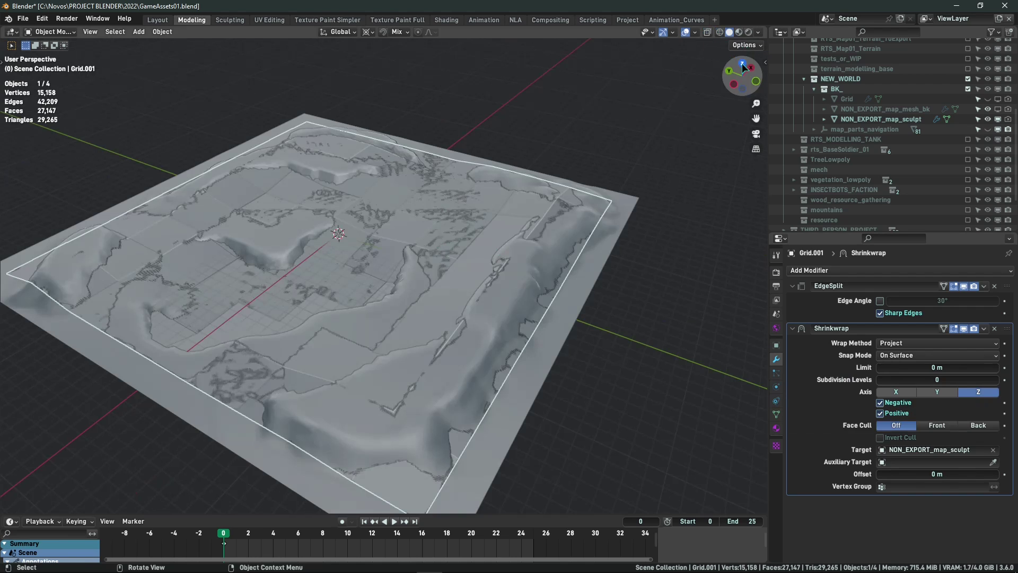
Check the projected grid's cell alignment from above in wireframe and inspect its overall dimensions
drag(742, 63, 530, 167)
key(KP_7)
key(shift+z)
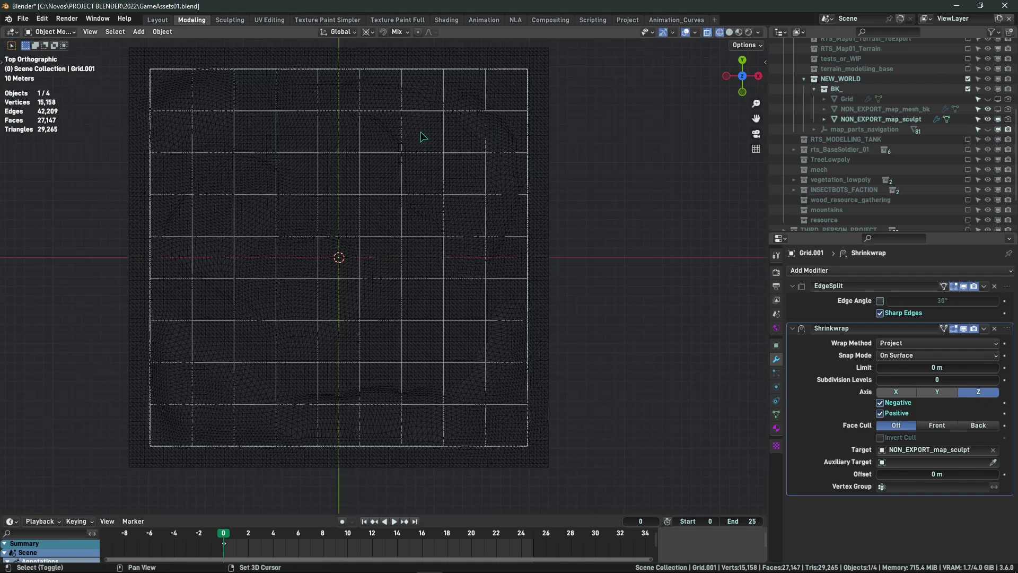
shift+middle_drag(396, 174, 449, 210)
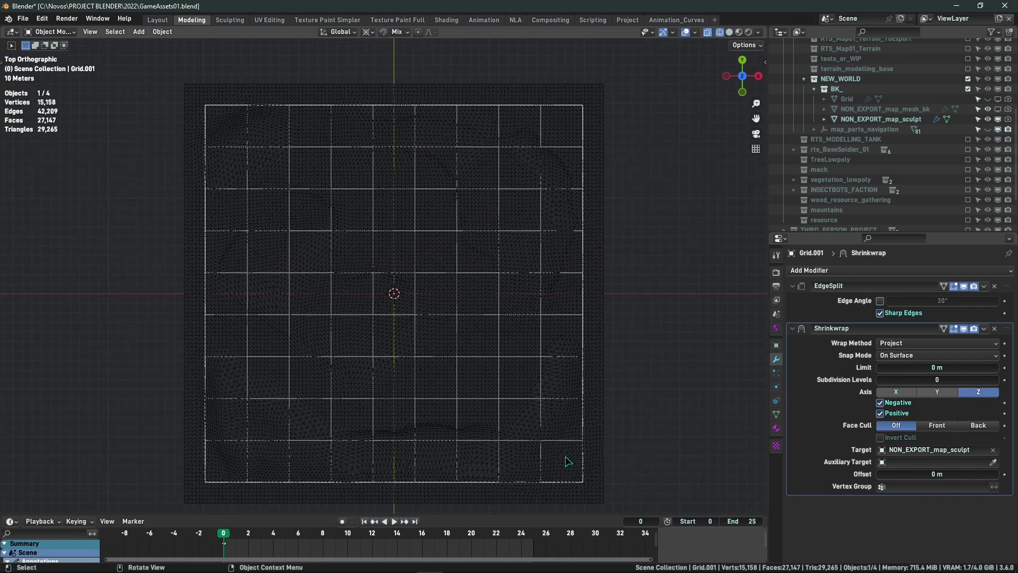
key(n)
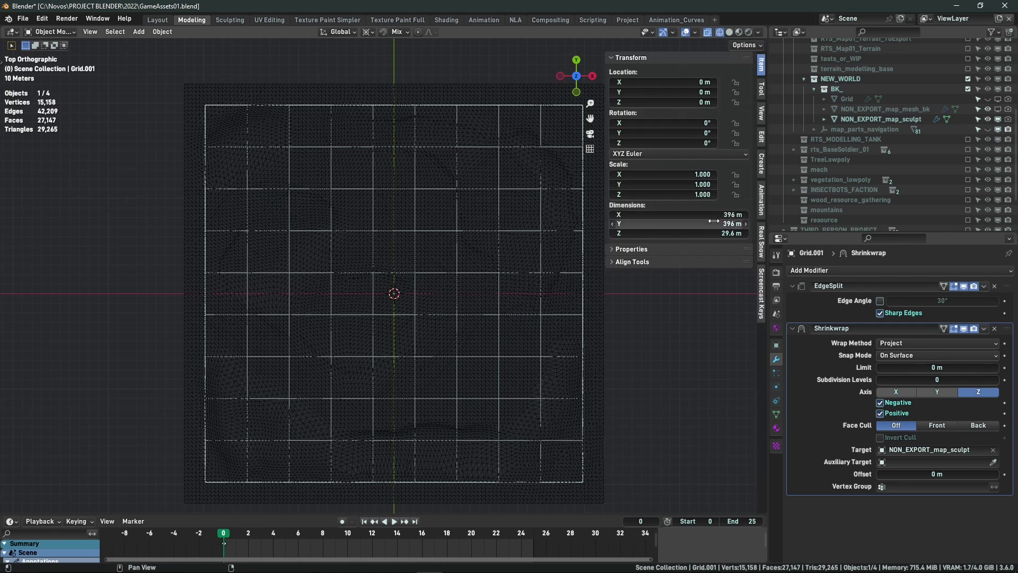
key(n)
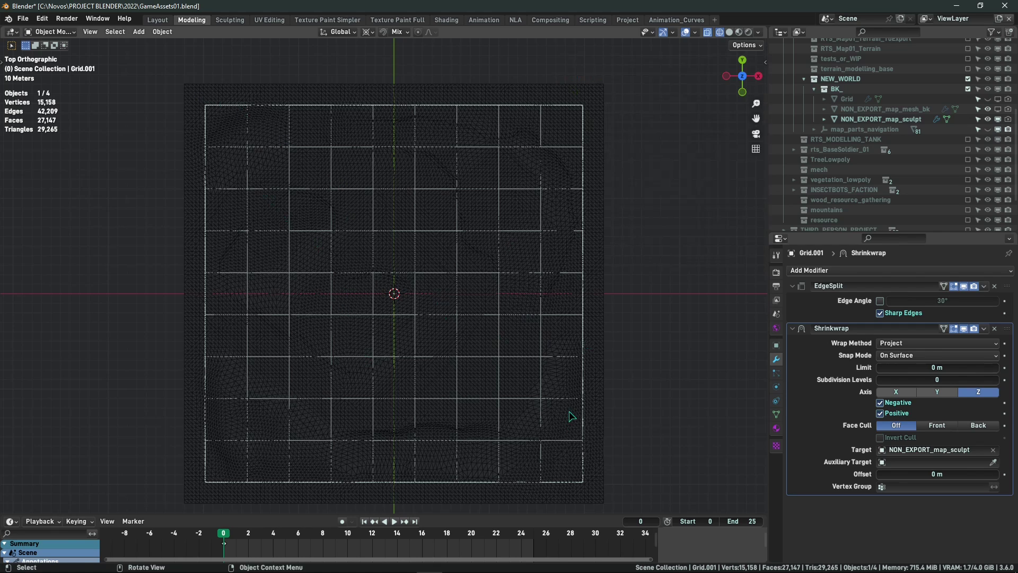
middle_drag(572, 416, 64, 424)
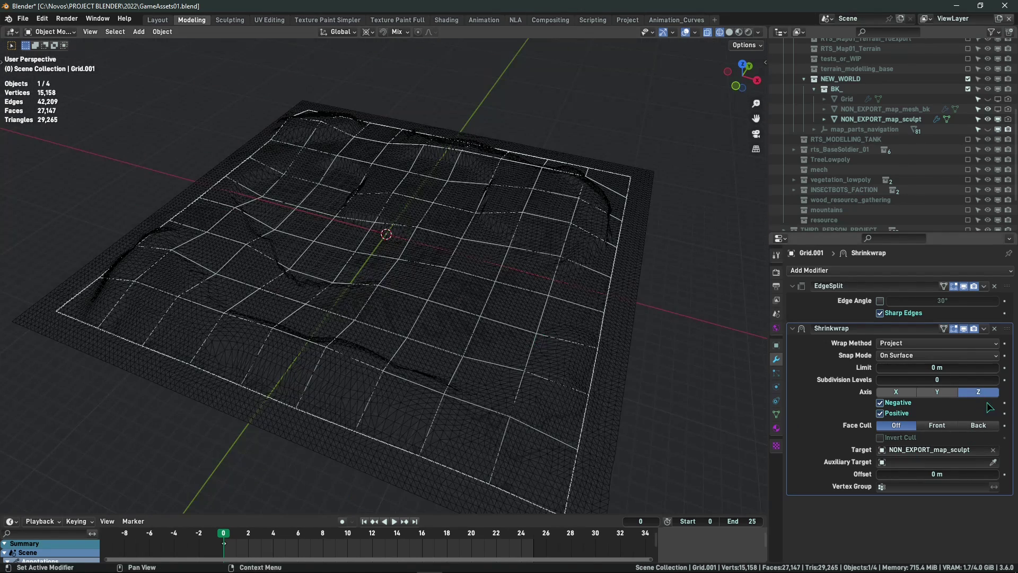
key(shift+z)
Select the sculpted terrain mesh and turn off the viewport display of its Triangulate modifier to inspect the quad topology from above
click(624, 279)
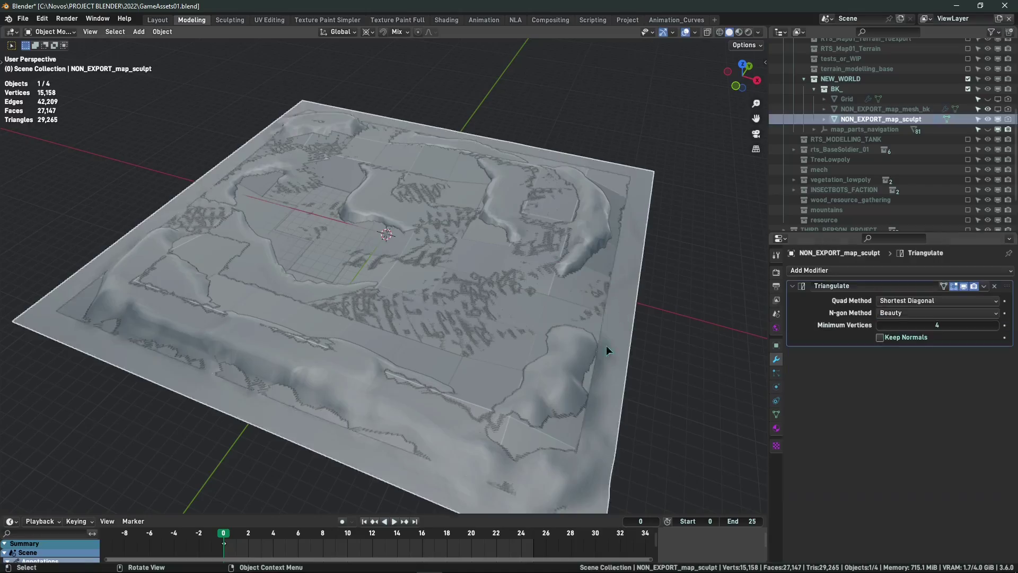
key(shift+z)
mouse_move(583, 329)
middle_down()
mouse_move(519, 291)
mouse_move(460, 309)
mouse_move(431, 335)
middle_up()
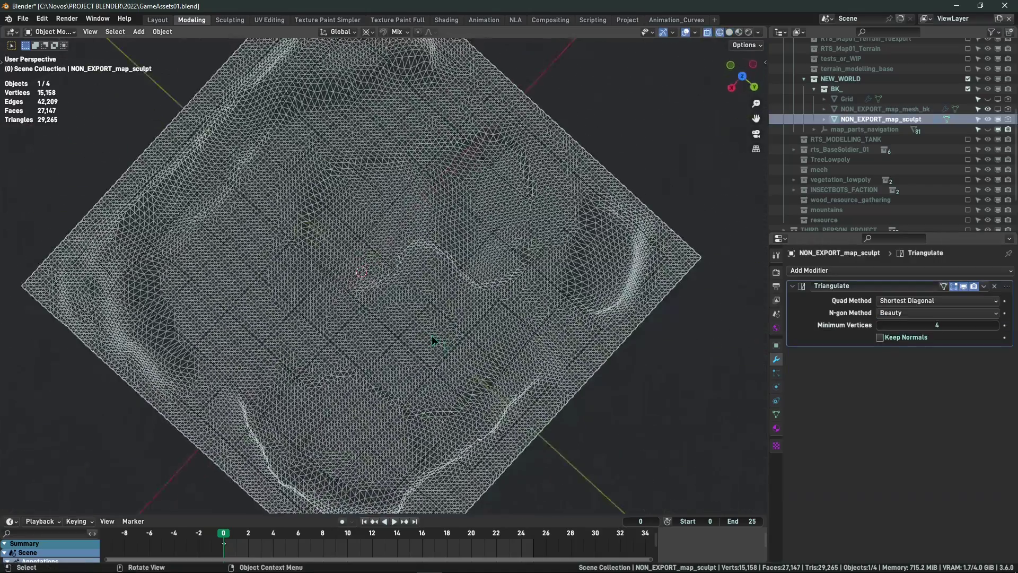
key(KP_7)
scroll(367, 137, up, 6)
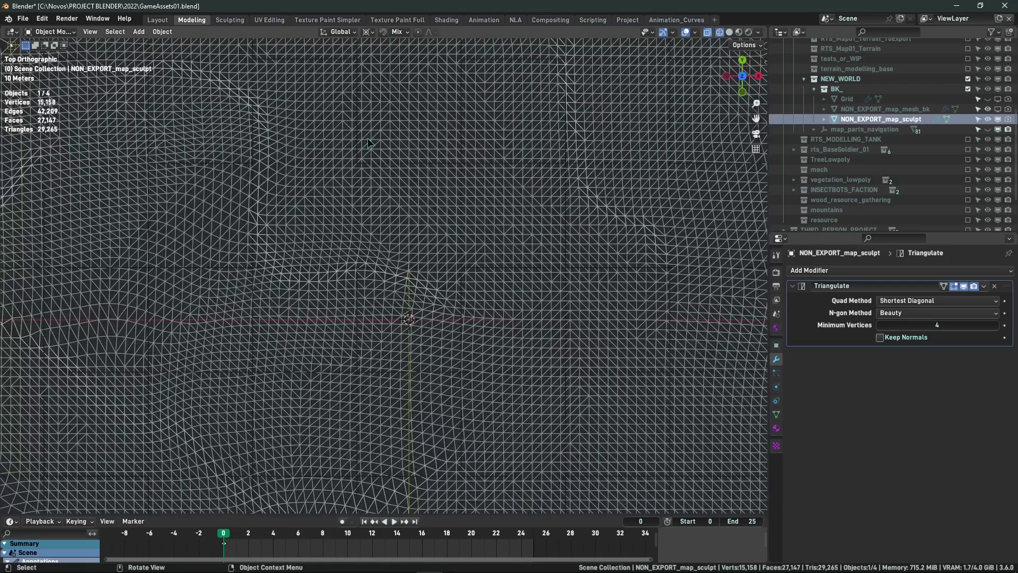
shift+middle_drag(346, 114, 507, 283)
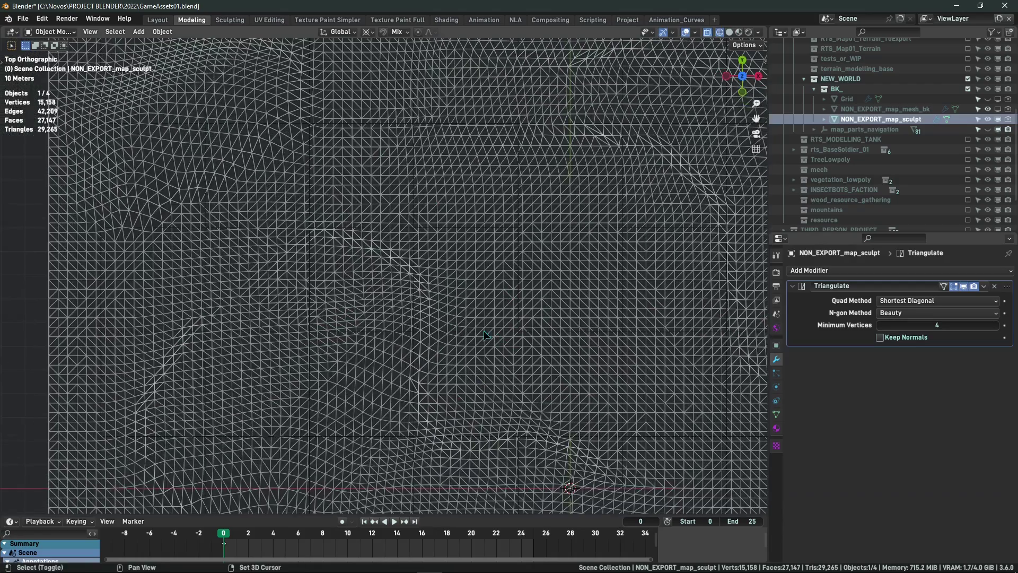
click(964, 286)
scroll(558, 194, down, 5)
scroll(399, 189, up, 6)
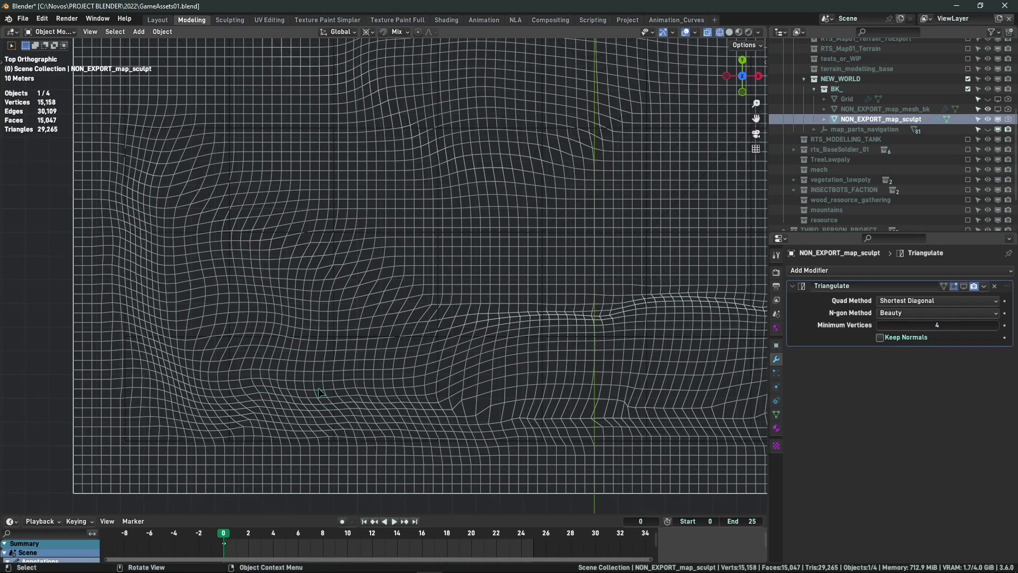
Turn the viewport display of the sculpted mesh's Triangulate modifier back on
scroll(314, 256, down, 3)
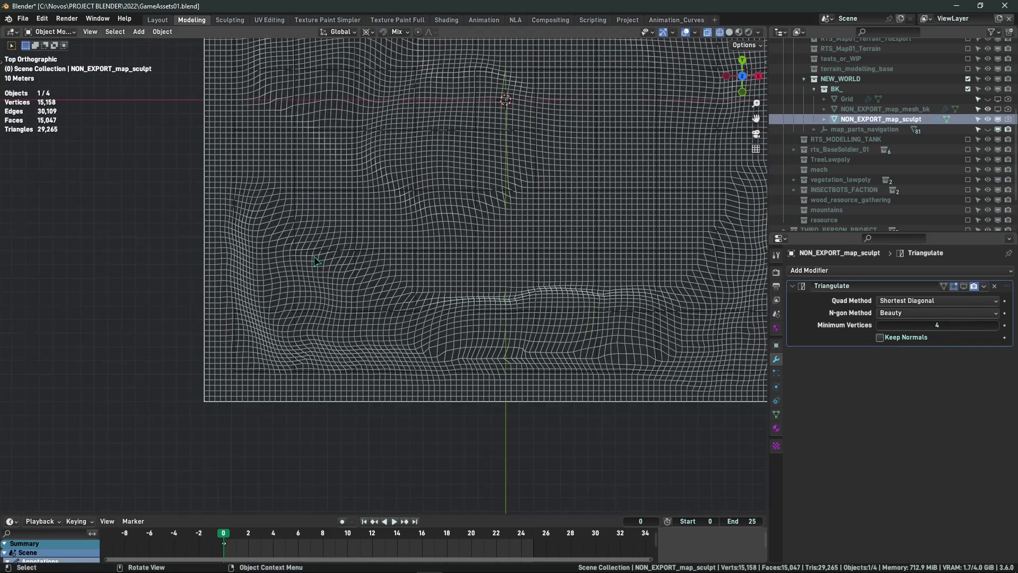
shift+middle_drag(282, 110, 267, 294)
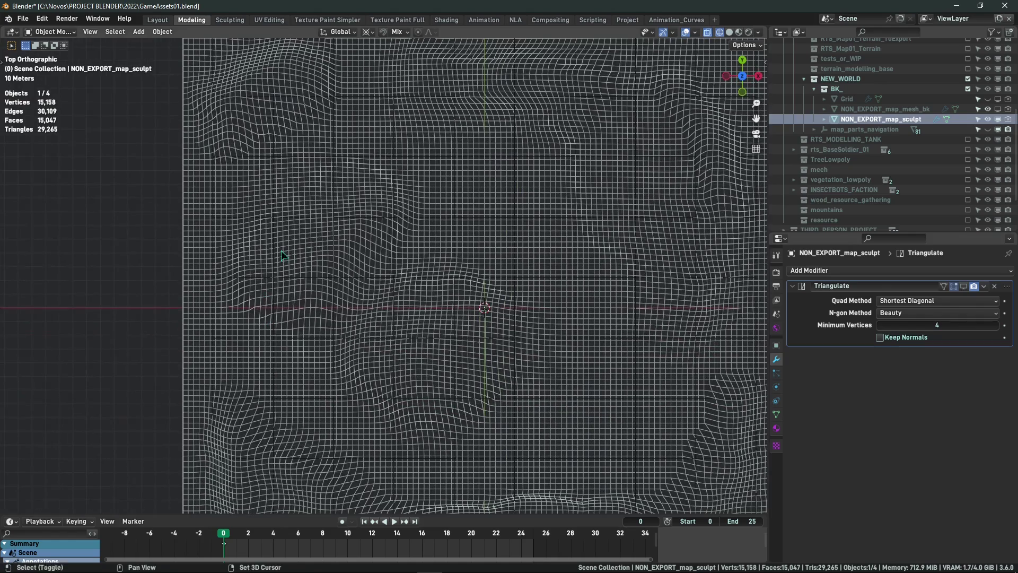
click(965, 287)
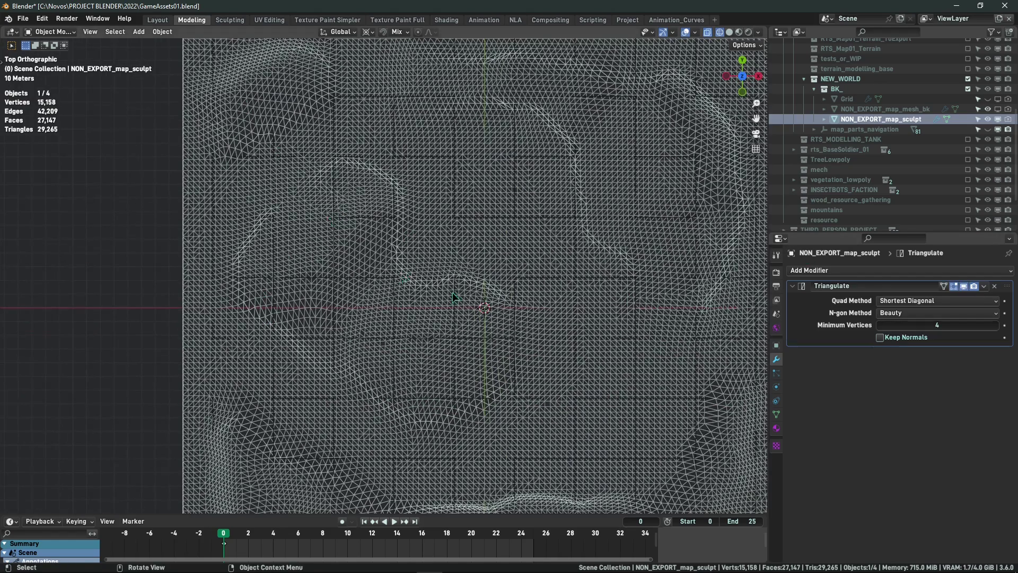
Select the 9 by 9 grid in solid shading, enter Edit Mode and place its Shrinkwrap modifier above EdgeSplit
mouse_move(452, 291)
middle_down()
mouse_move(125, 233)
mouse_move(354, 228)
mouse_move(597, 287)
middle_up()
click(120, 240)
key(shift+z)
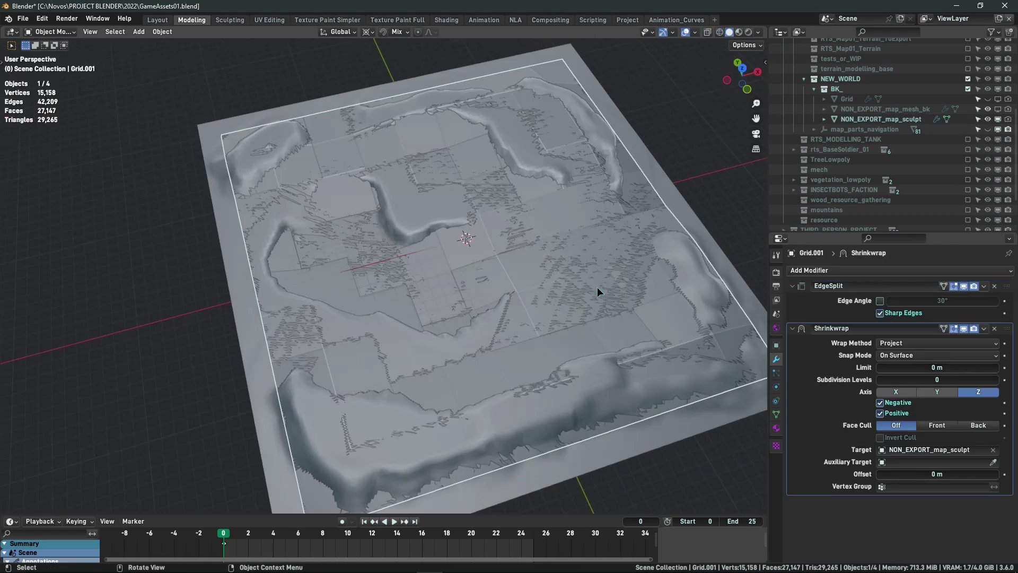
middle_drag(638, 217, 584, 297)
key(Tab)
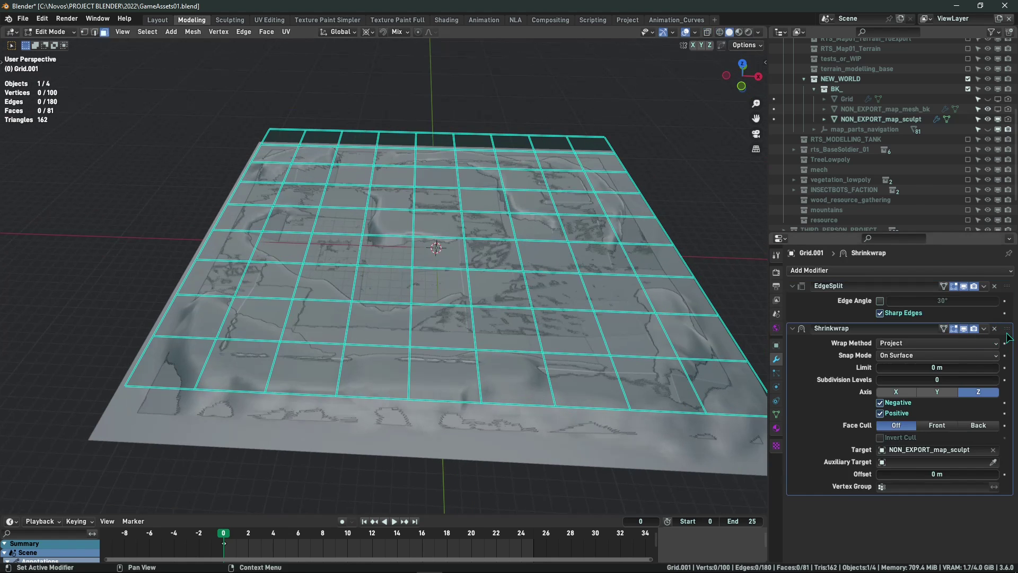
drag(1006, 329, 1000, 286)
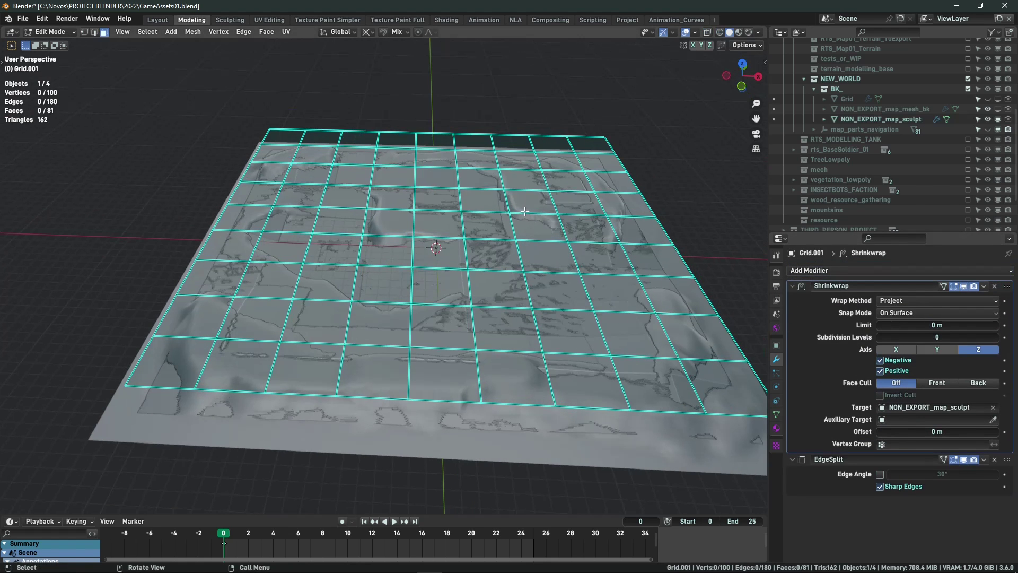
Subdivide all faces of the grid with one cut
middle_drag(524, 212, 518, 225)
scroll(498, 281, up, 1)
middle_drag(485, 268, 456, 270)
scroll(456, 270, down, 4)
key(a)
right_click(446, 275)
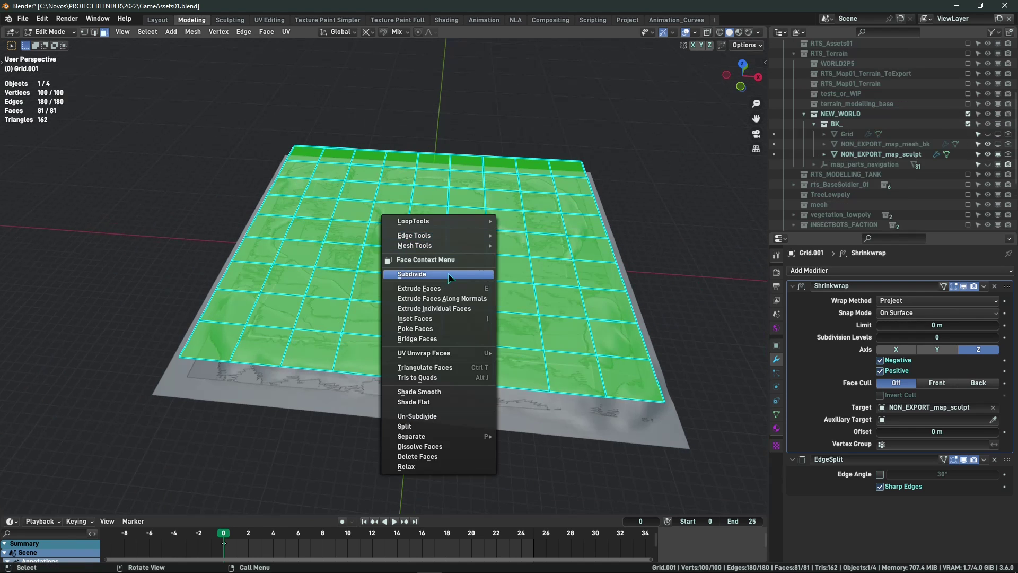
click(448, 272)
scroll(250, 257, up, 3)
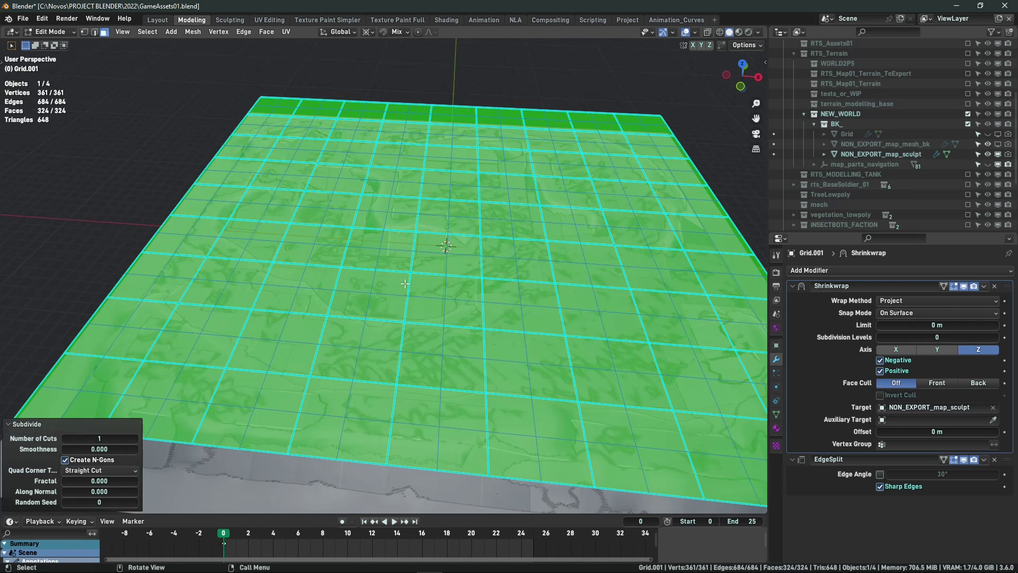
Check the subdivided grid against the sculpted terrain in wireframe and solid shading, with and without overlays
key(q)
click(405, 283)
scroll(482, 223, down, 3)
key(shift+z)
key(q)
click(482, 223)
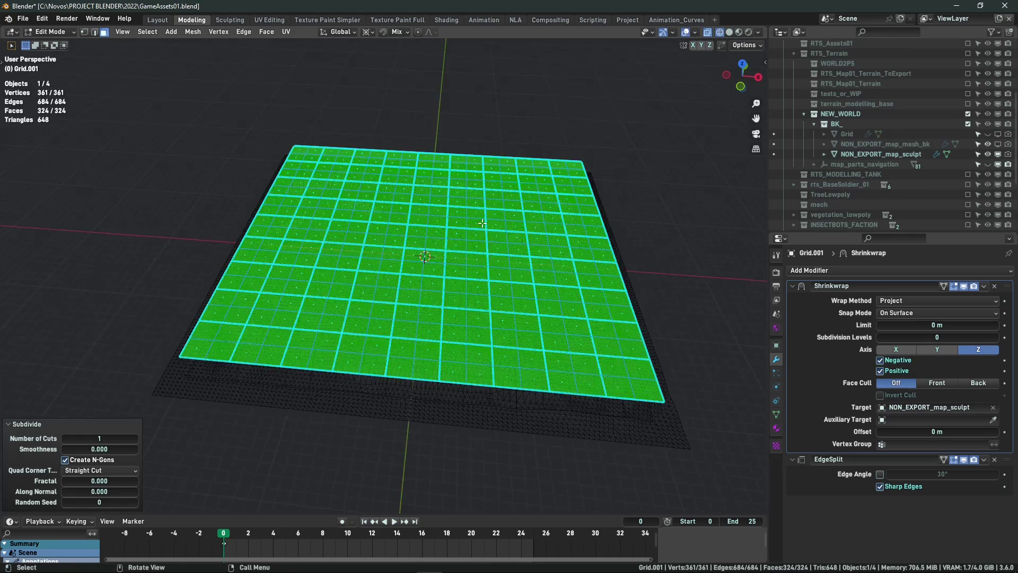
mouse_move(482, 224)
middle_down()
mouse_move(485, 249)
mouse_move(495, 193)
mouse_move(491, 220)
mouse_move(358, 316)
mouse_move(366, 345)
mouse_move(356, 313)
middle_up()
key(shift+alt+z)
key(shift+z)
key(alt+z)
scroll(358, 316, up, 4)
key(q)
click(355, 314)
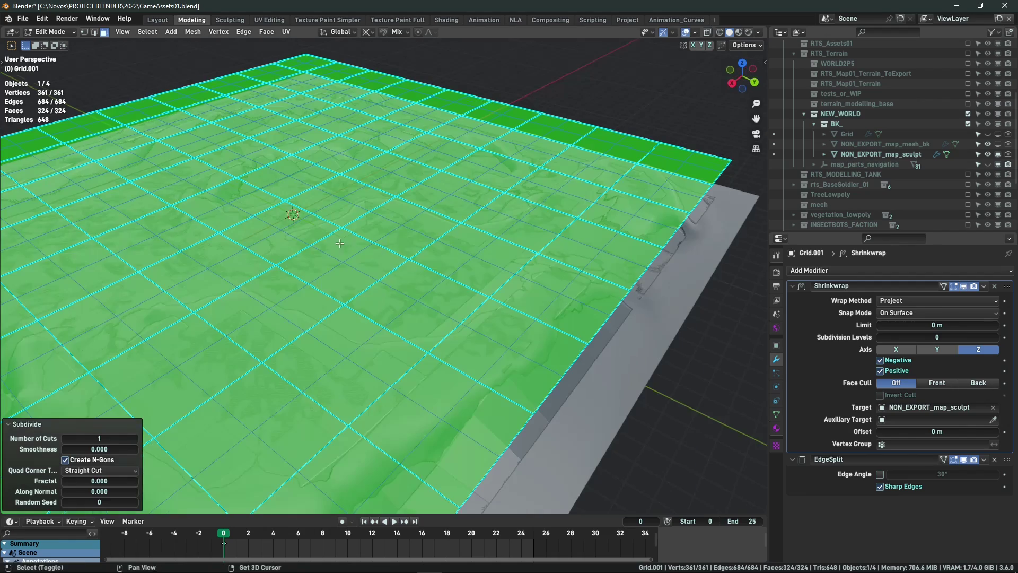
middle_drag(340, 243, 418, 256)
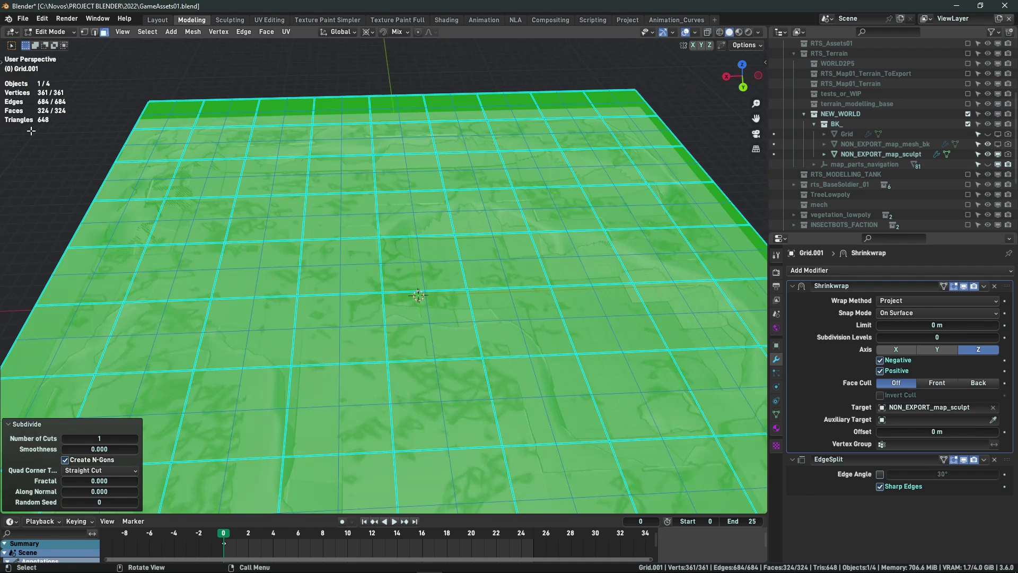
Set the grid's subdivision to 9 cuts and view the projected terrain without overlays
click(112, 438)
text(9)
key(Return)
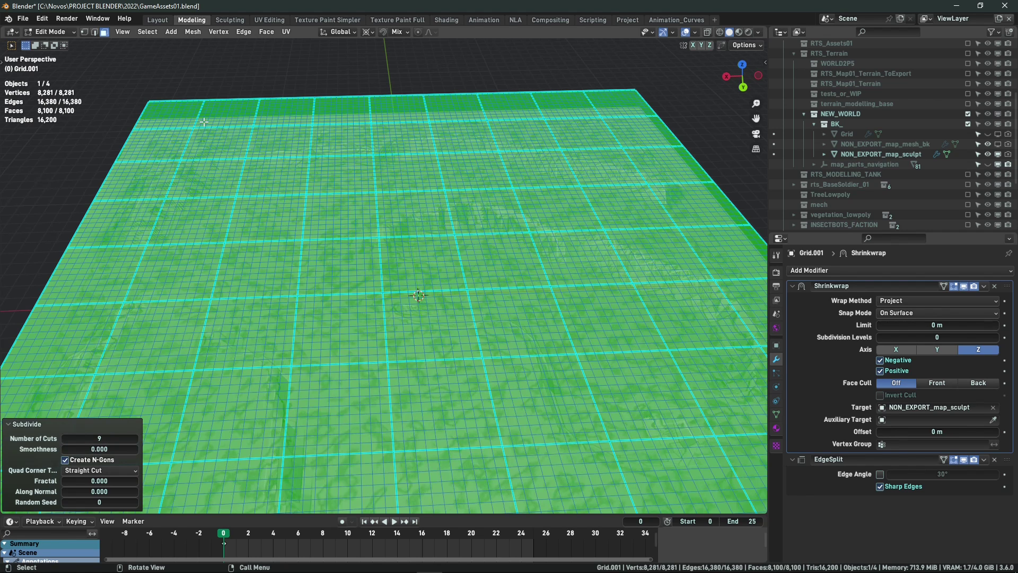
middle_drag(491, 210, 465, 208)
key(q)
click(466, 206)
scroll(398, 314, down, 3)
middle_drag(433, 282, 447, 267)
scroll(447, 267, up, 2)
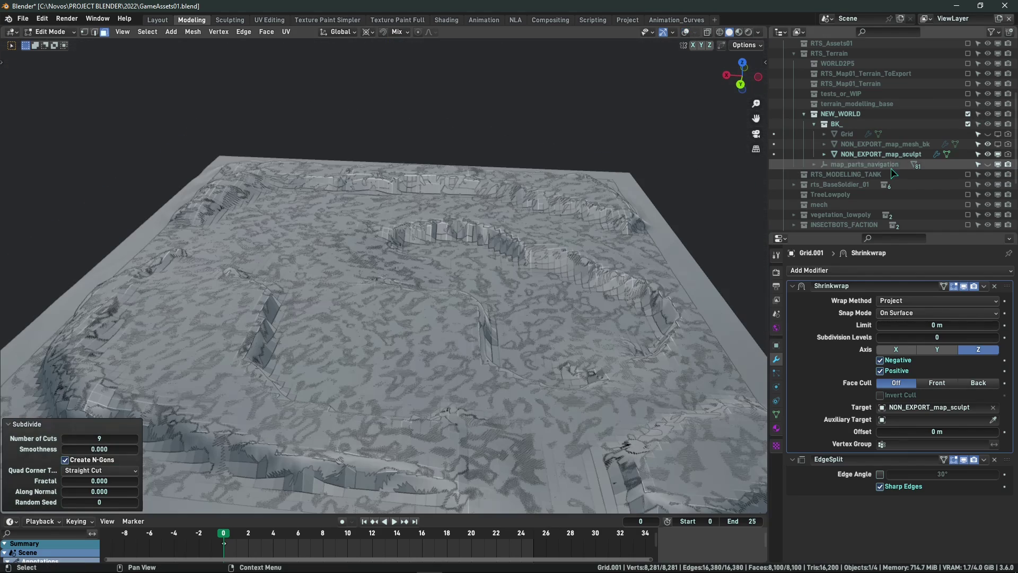
Disable NON_EXPORT_map_sculpt in the viewport and view the projected grid on its own without overlays
click(997, 153)
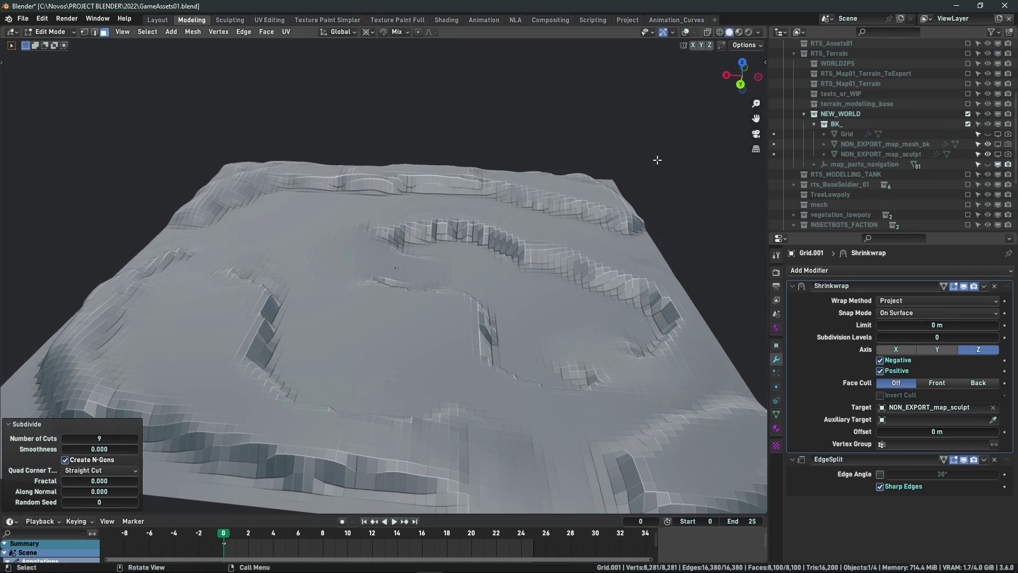
mouse_move(660, 159)
middle_down()
mouse_move(458, 245)
mouse_move(491, 285)
mouse_move(480, 249)
mouse_move(488, 297)
mouse_move(496, 221)
mouse_move(465, 239)
middle_up()
scroll(465, 239, up, 5)
key(q)
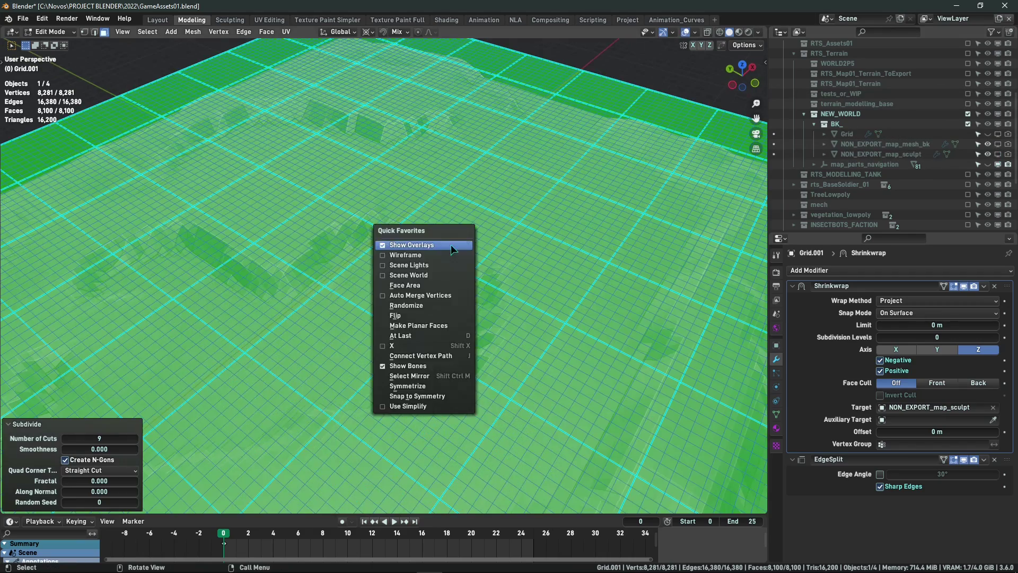
click(451, 244)
Shade all grid faces smooth and inspect the terrain's cliffs and seams between the pieces
right_click(369, 271)
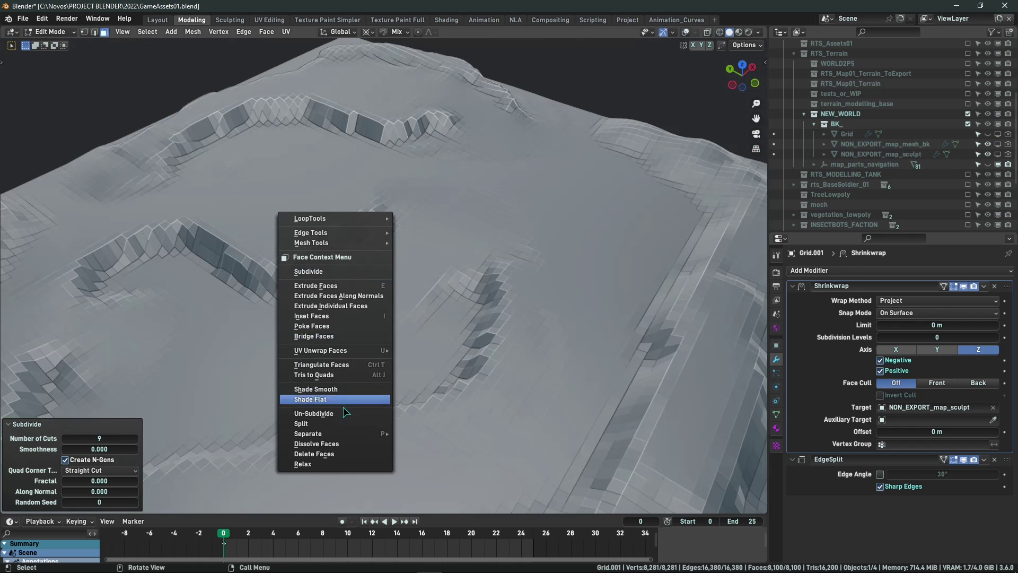
click(356, 389)
middle_drag(579, 260, 434, 257)
key(q)
middle_drag(517, 266, 457, 261)
key(shift+z)
key(shift+z)
key(q)
click(454, 291)
key(shift+alt+z)
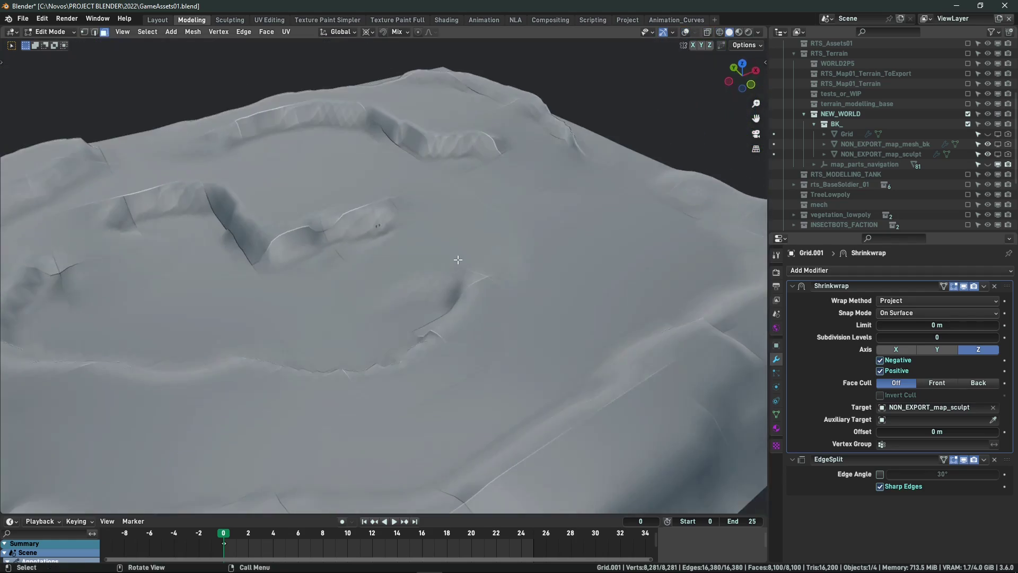
Undo the smooth shading and the subdivision of the grid, and show the overlays again
key(ctrl+z)
key(ctrl+z)
key(q)
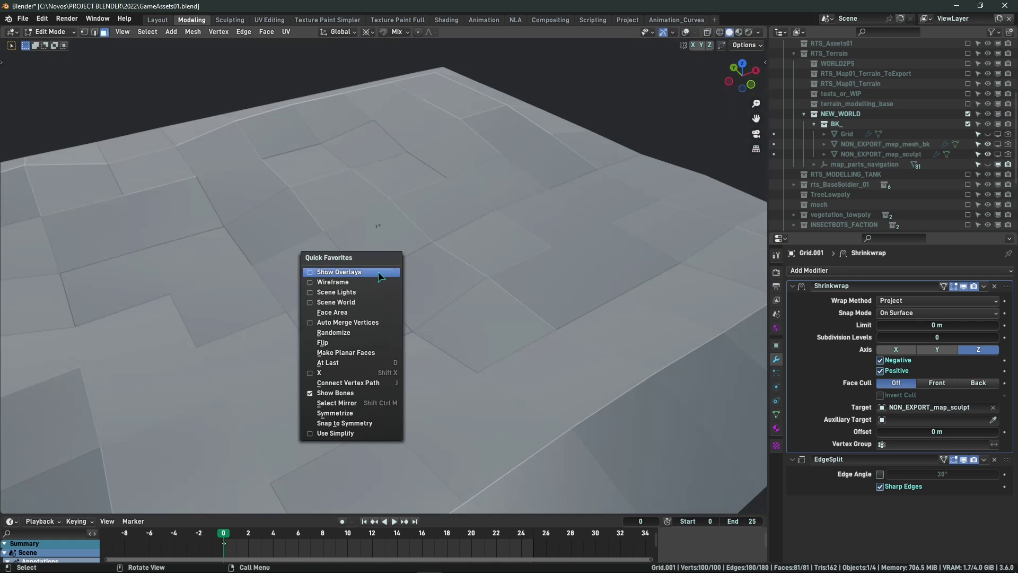
click(378, 272)
Shade all grid faces smooth first, and subdivide them with 6 cuts
right_click(410, 300)
key(Escape)
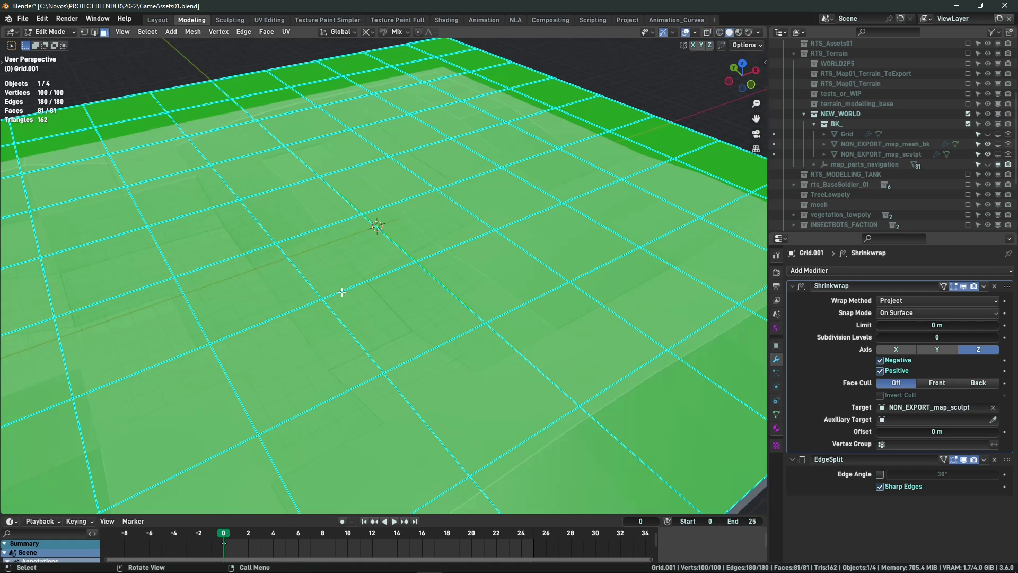
key(q)
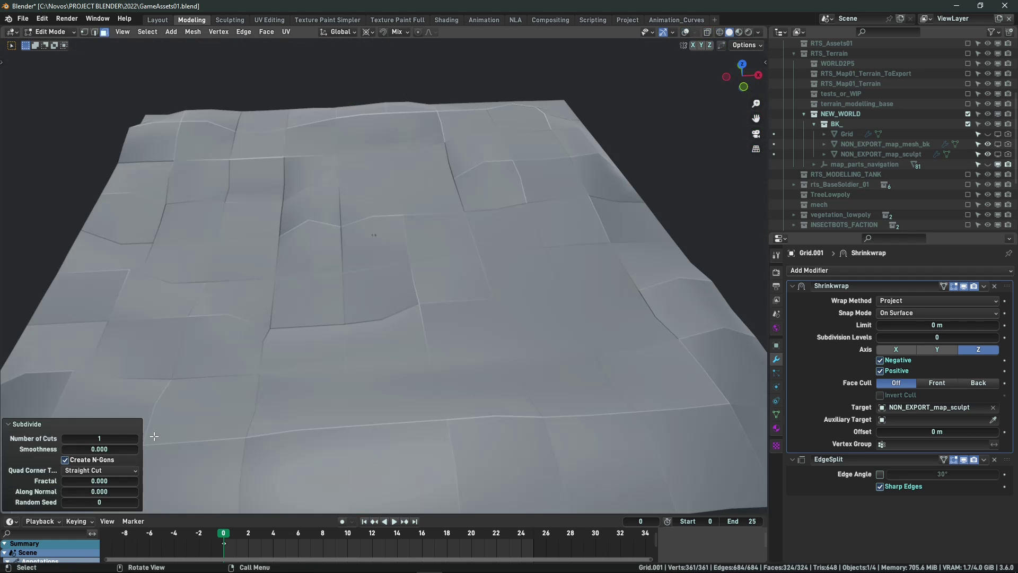
drag(99, 438, 117, 438)
click(135, 438)
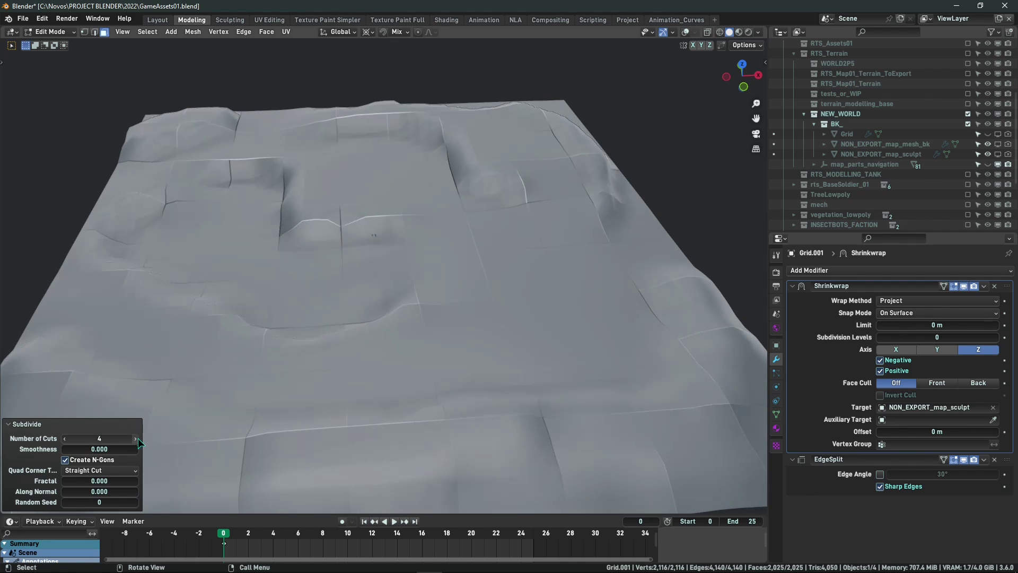
click(135, 438)
click(135, 438)
Inspect the terrain from several sides and raise the grid's subdivision to 10 cuts
mouse_move(339, 286)
middle_down()
mouse_move(365, 270)
mouse_move(348, 285)
middle_up()
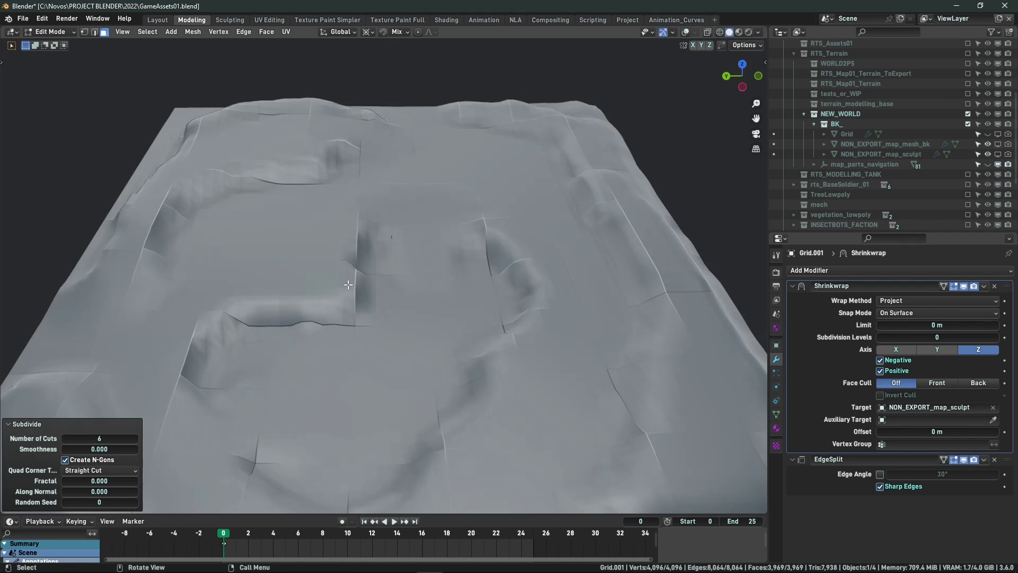
middle_drag(180, 379, 341, 259)
middle_drag(460, 258, 486, 283)
middle_drag(384, 325, 353, 270)
key(alt+shift+z)
key(q)
click(382, 276)
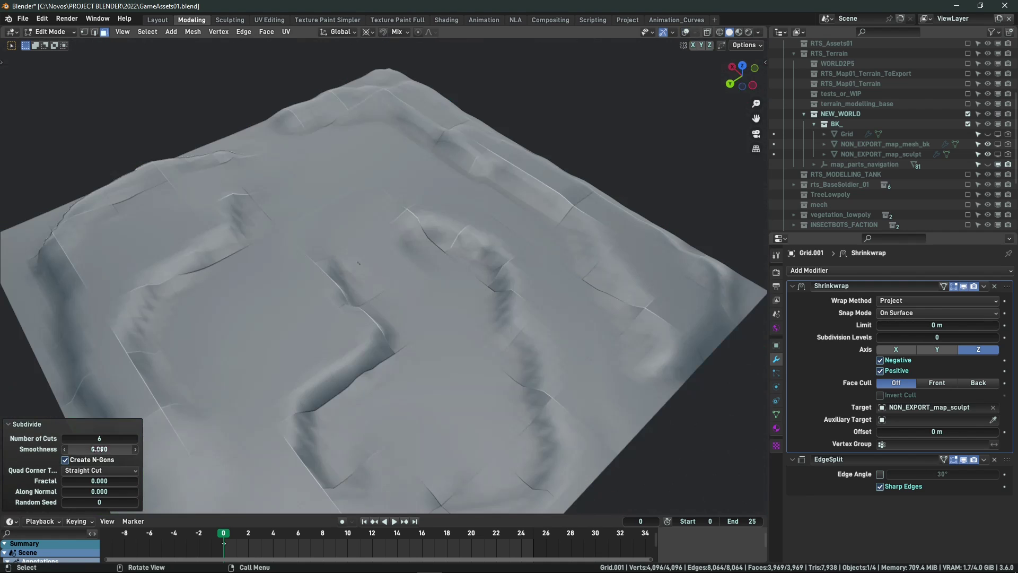
click(135, 438)
click(135, 438)
key(shift+alt+z)
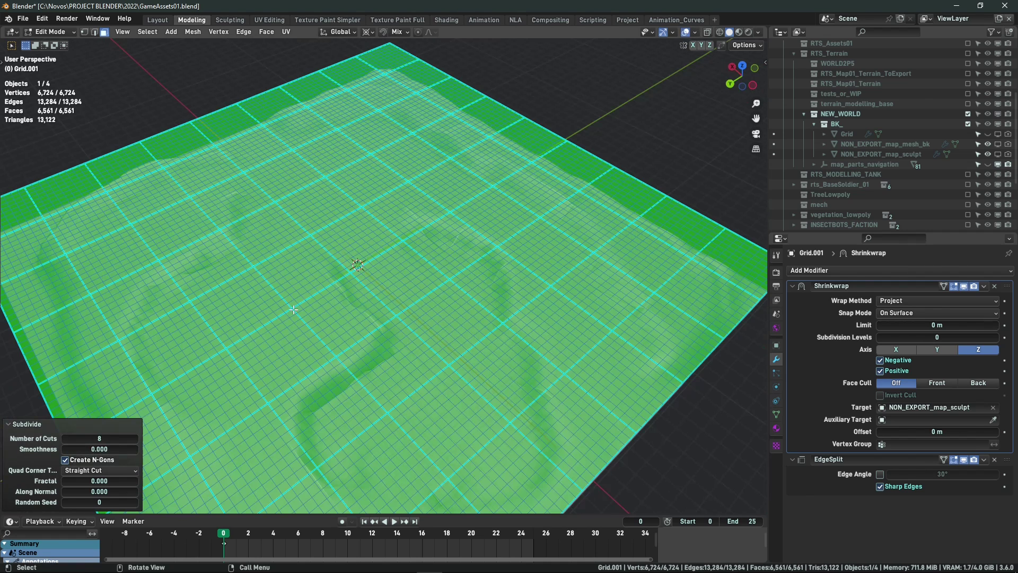
click(136, 438)
click(136, 438)
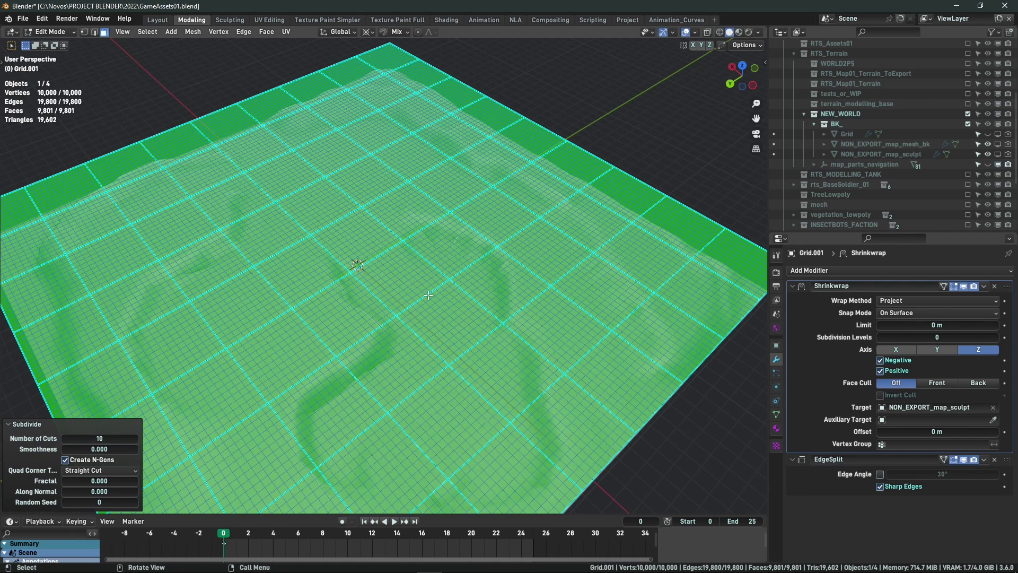
Examine the finer projected terrain from above and in perspective, with and without overlays
key(q)
click(305, 250)
middle_drag(490, 318, 557, 257)
scroll(467, 228, up, 4)
middle_drag(467, 228, 414, 263)
key(q)
click(415, 263)
key(KP_7)
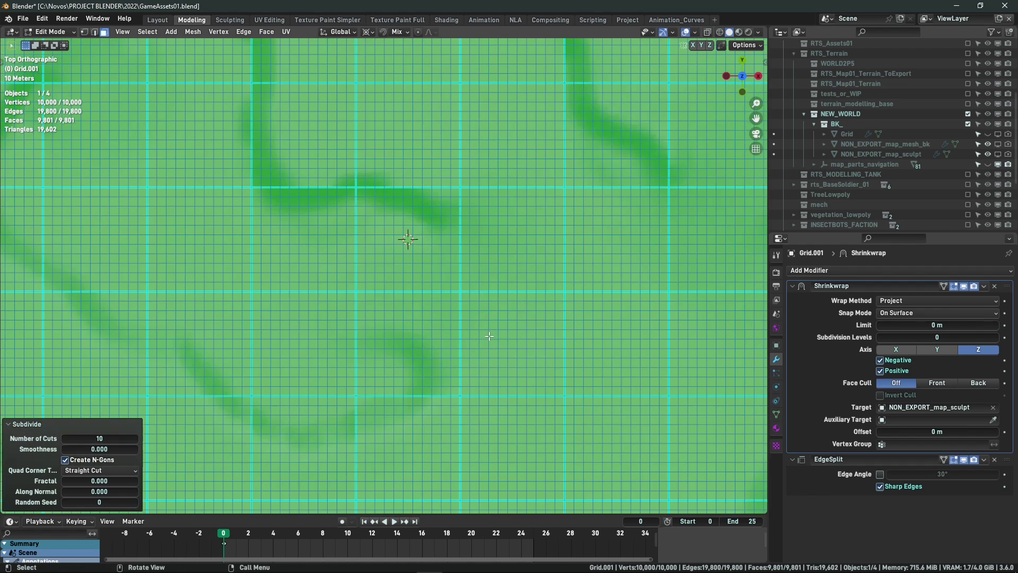
scroll(644, 393, down, 3)
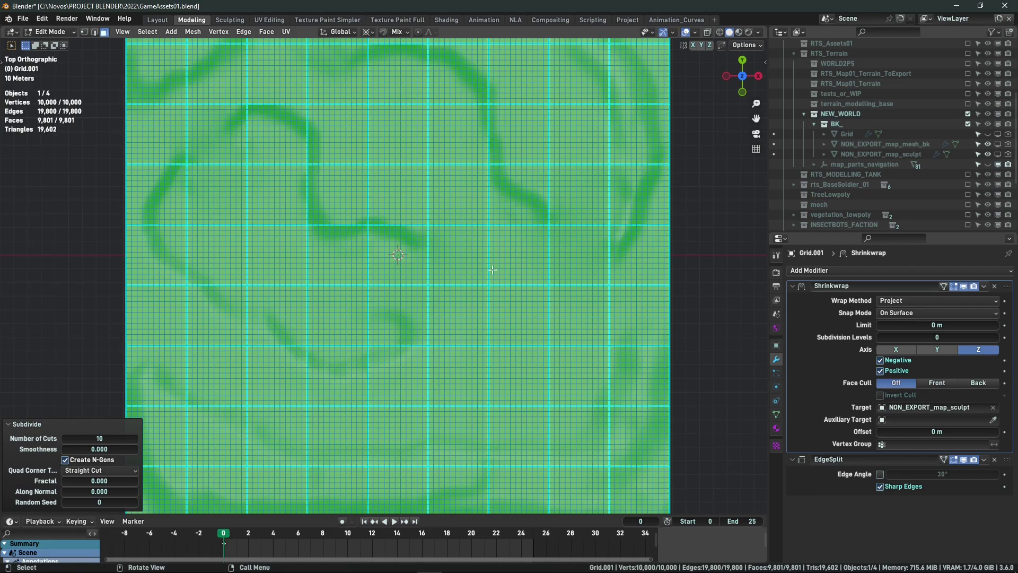
middle_drag(532, 342, 414, 288)
key(q)
click(479, 259)
middle_drag(366, 314, 361, 276)
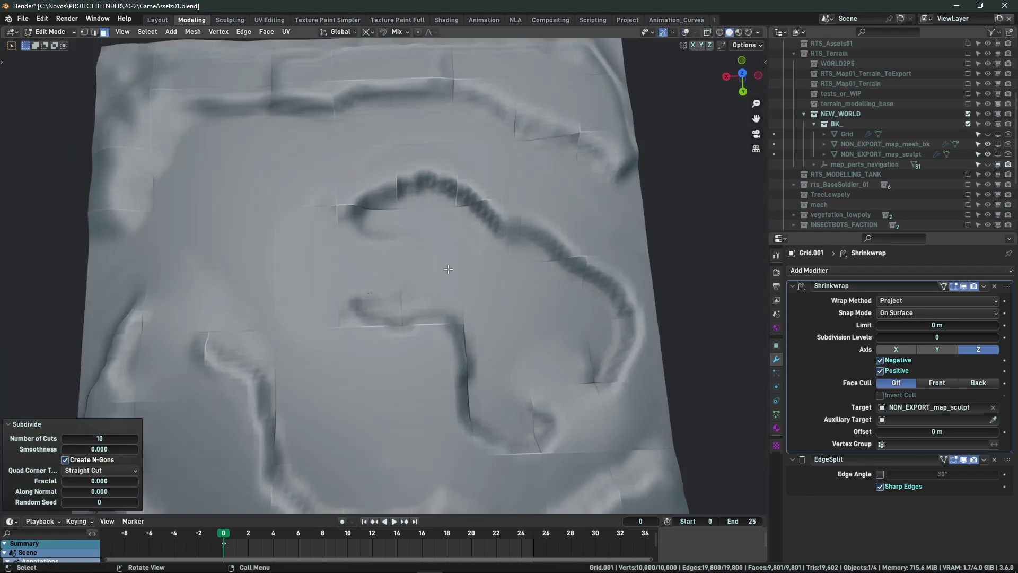
Examine the shading artifacts along the curved ridge close up, comparing them with the grid's face layout
middle_drag(657, 271, 547, 281)
scroll(548, 282, up, 4)
middle_drag(391, 241, 484, 233)
scroll(466, 247, up, 2)
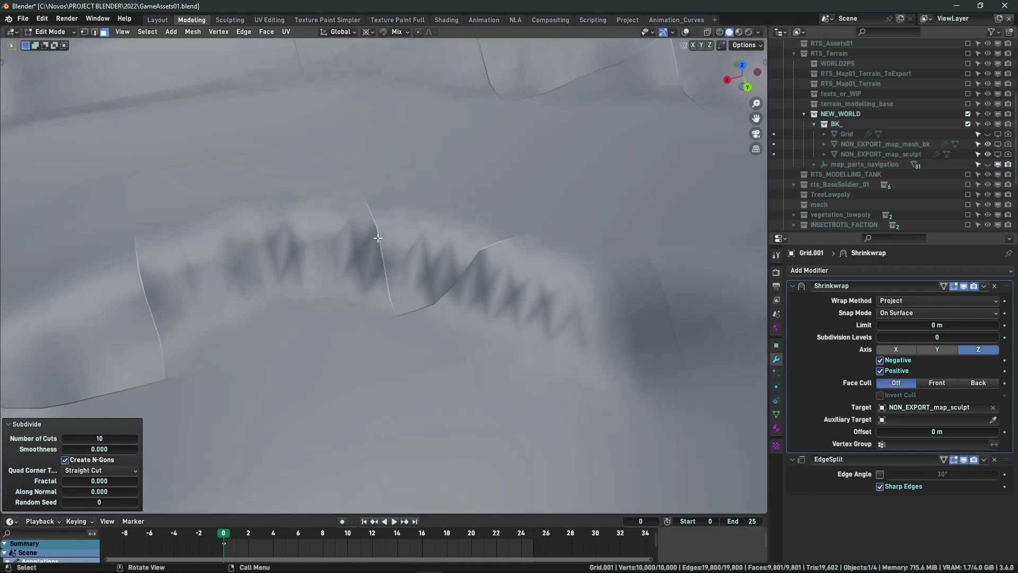
key(q)
click(549, 328)
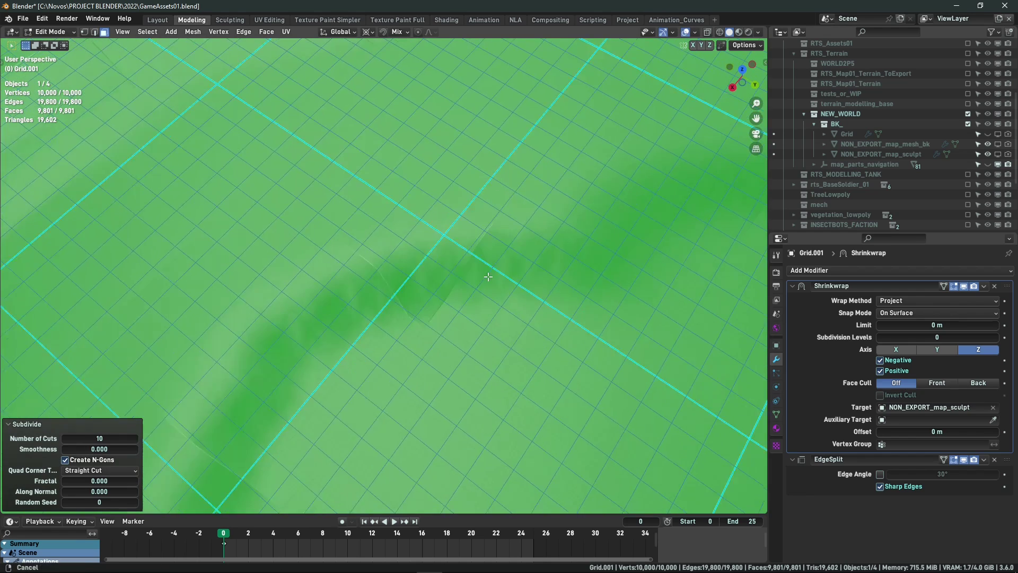
key(q)
click(447, 289)
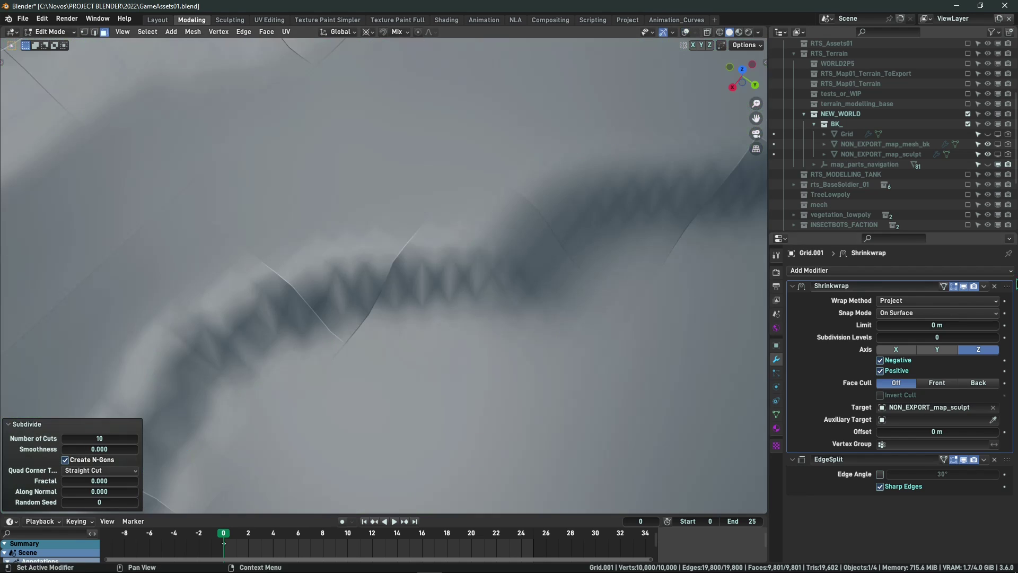
Enable the Shrinkwrap modifier's On Cage display and examine the projected faces along the ridge
click(944, 286)
key(q)
click(457, 288)
middle_drag(457, 288, 398, 242)
middle_drag(209, 162, 263, 302)
middle_drag(470, 307, 417, 275)
key(q)
click(418, 275)
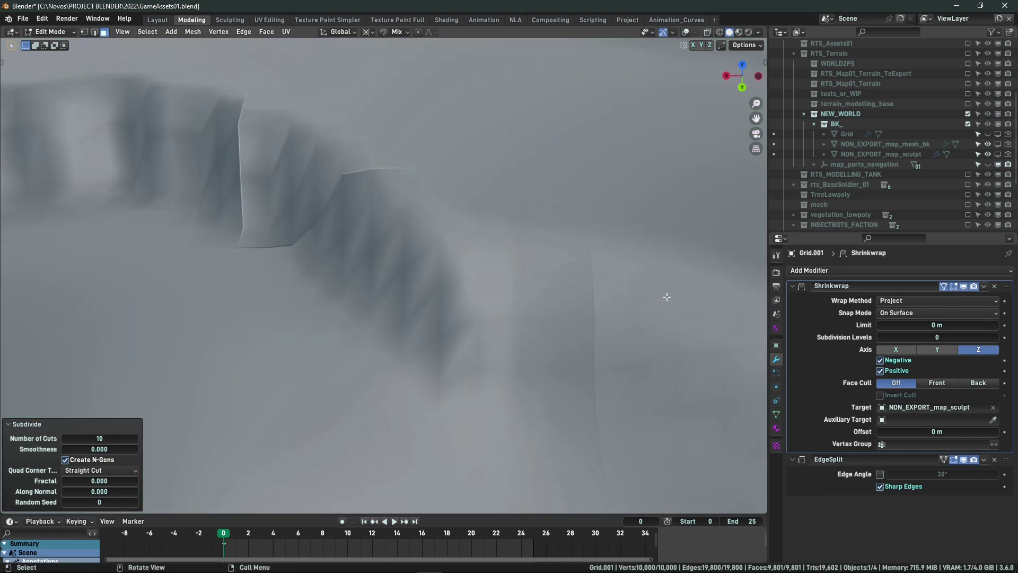
Return to Object Mode and add a Triangulate modifier to the grid
scroll(399, 259, down, 5)
key(Tab)
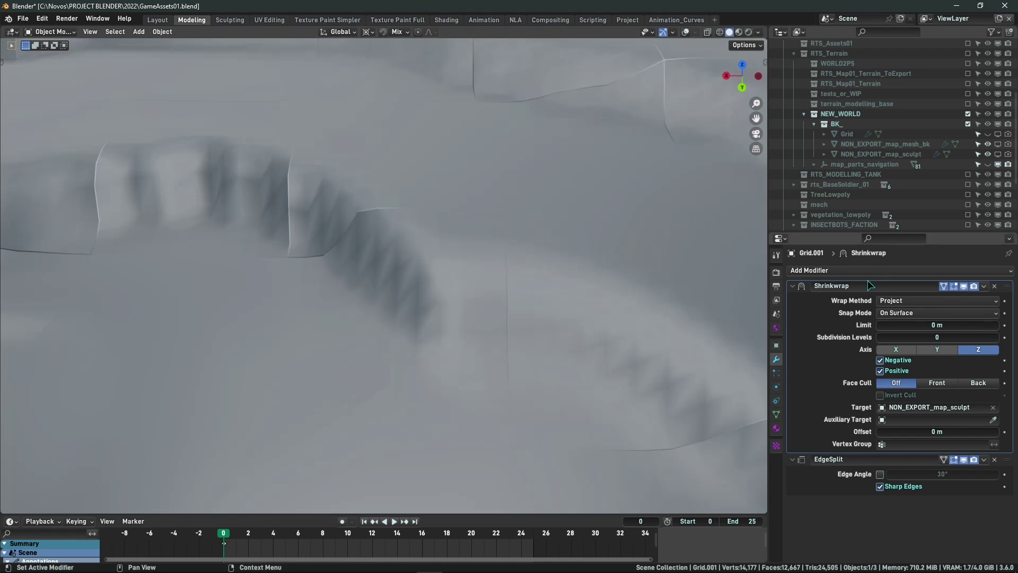
click(833, 269)
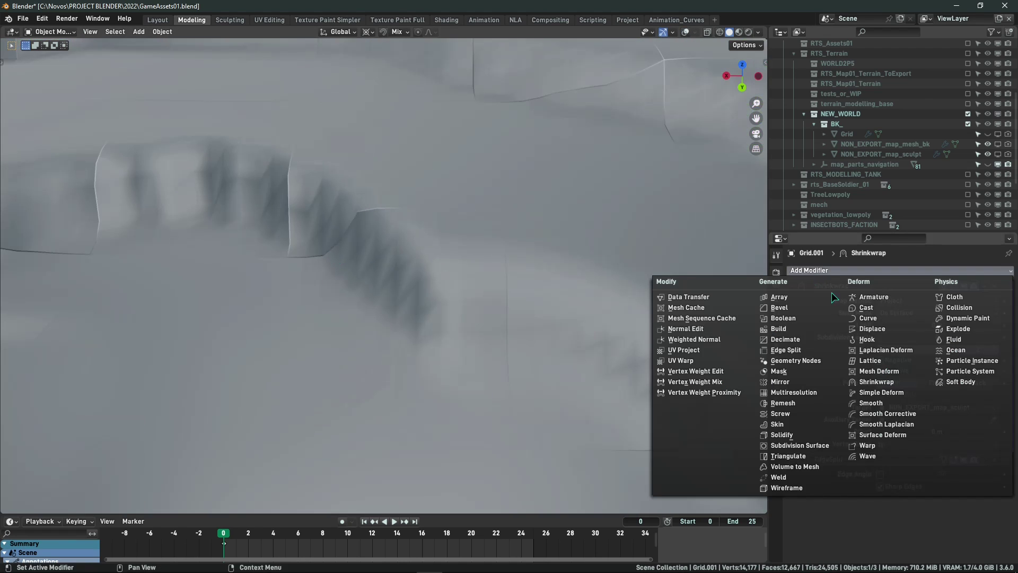
click(806, 456)
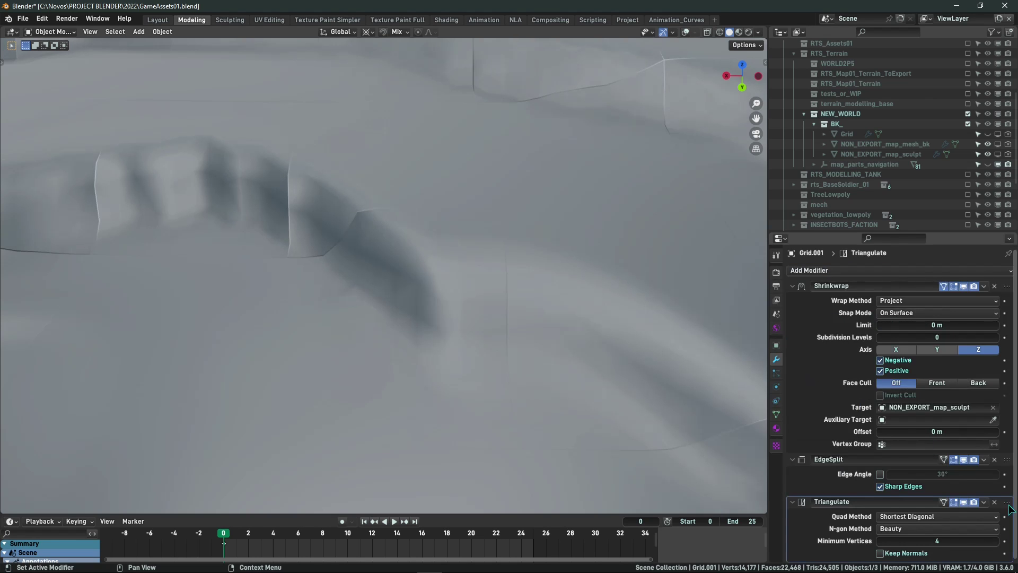
Move the Triangulate modifier above EdgeSplit in the stack and examine the triangulated grid in wireframe with overlays on
drag(1006, 501, 1007, 459)
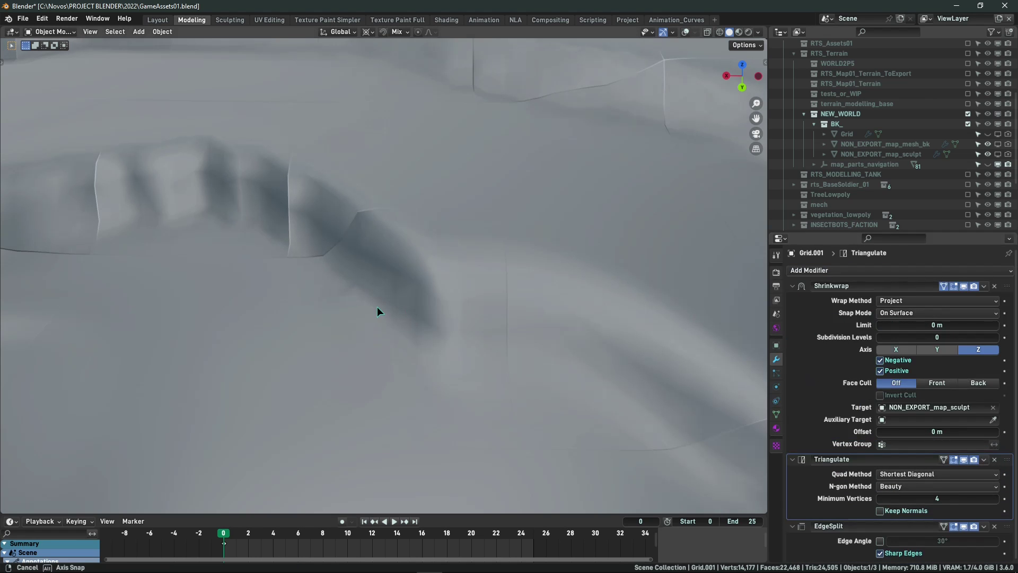
middle_drag(378, 308, 459, 281)
middle_drag(454, 201, 479, 266)
key(q)
click(479, 266)
key(shift+z)
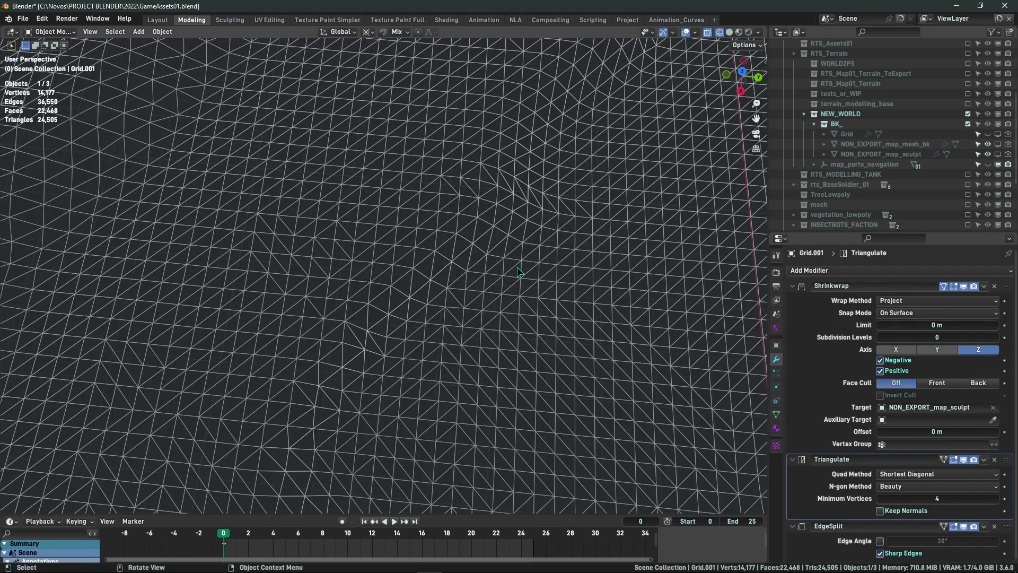
scroll(502, 237, down, 2)
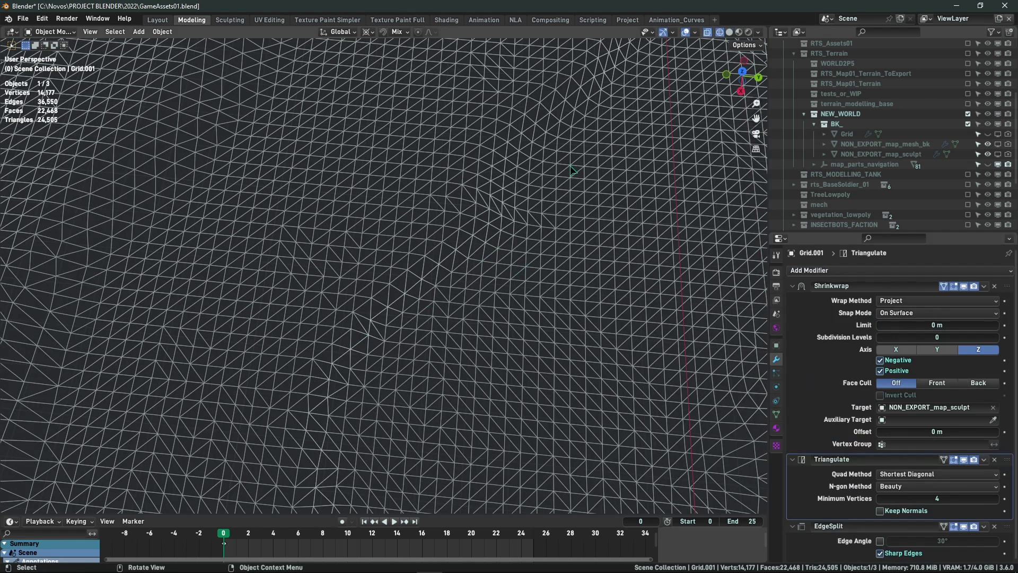
Try the Fixed quad method in the Triangulate modifier and inspect the ridge in solid shading
click(971, 469)
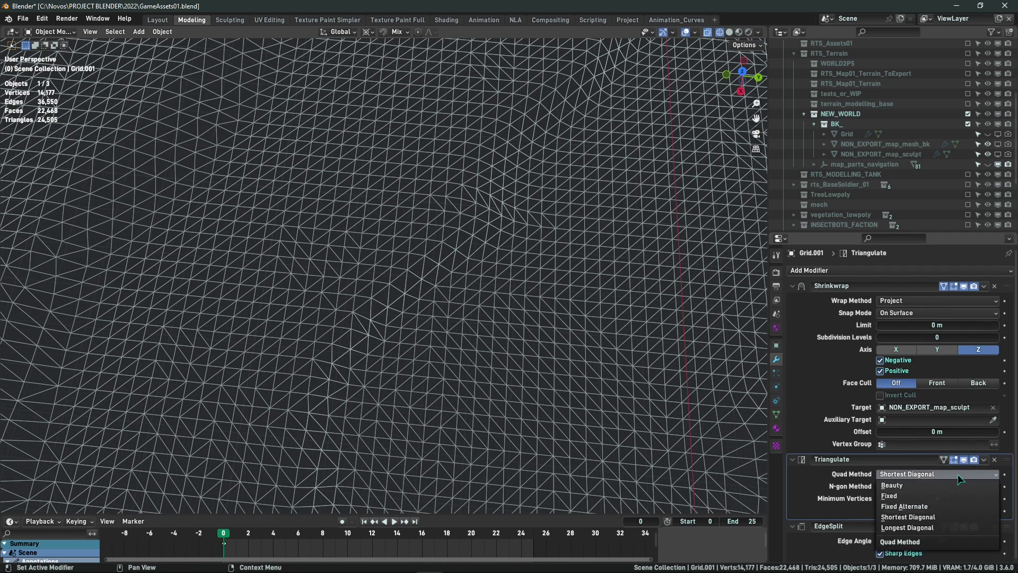
click(920, 495)
scroll(411, 223, down, 3)
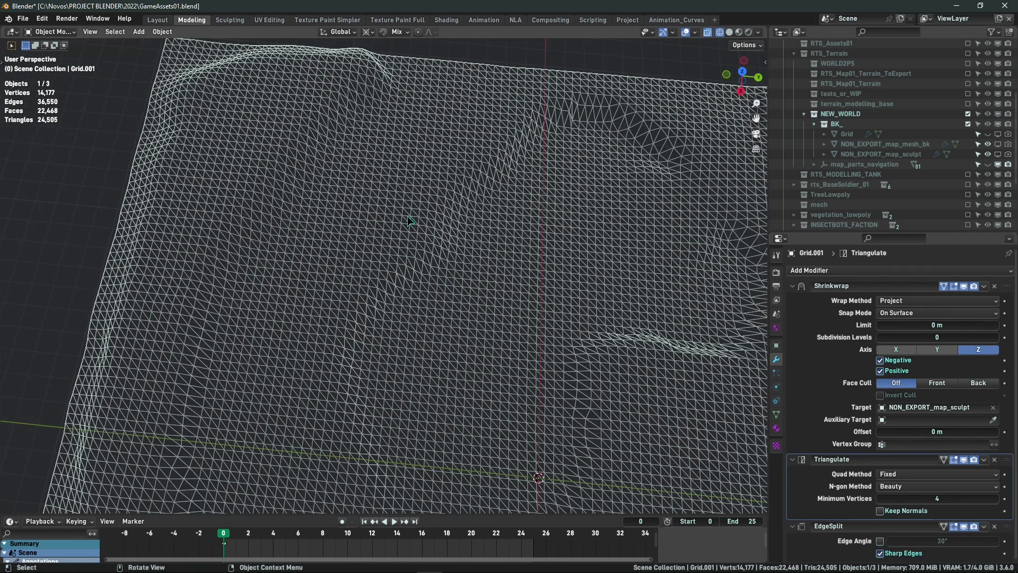
key(shift+z)
mouse_move(410, 249)
middle_down()
mouse_move(532, 285)
mouse_move(550, 218)
mouse_move(523, 240)
middle_up()
scroll(523, 239, up, 4)
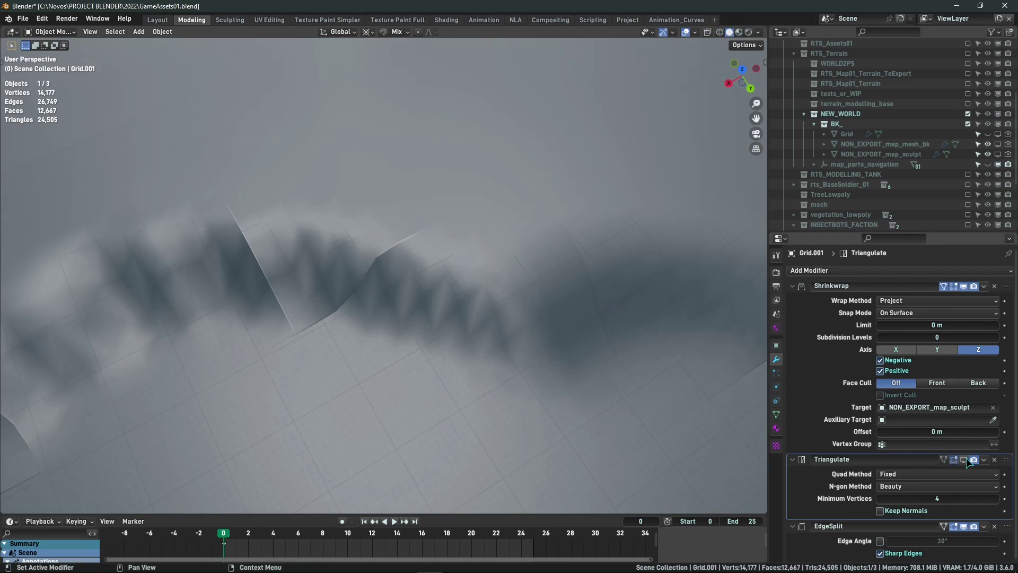
Examine the Fixed triangulation along the curved ridge in wireframe, then in solid shading close up without overlays
key(shift+z)
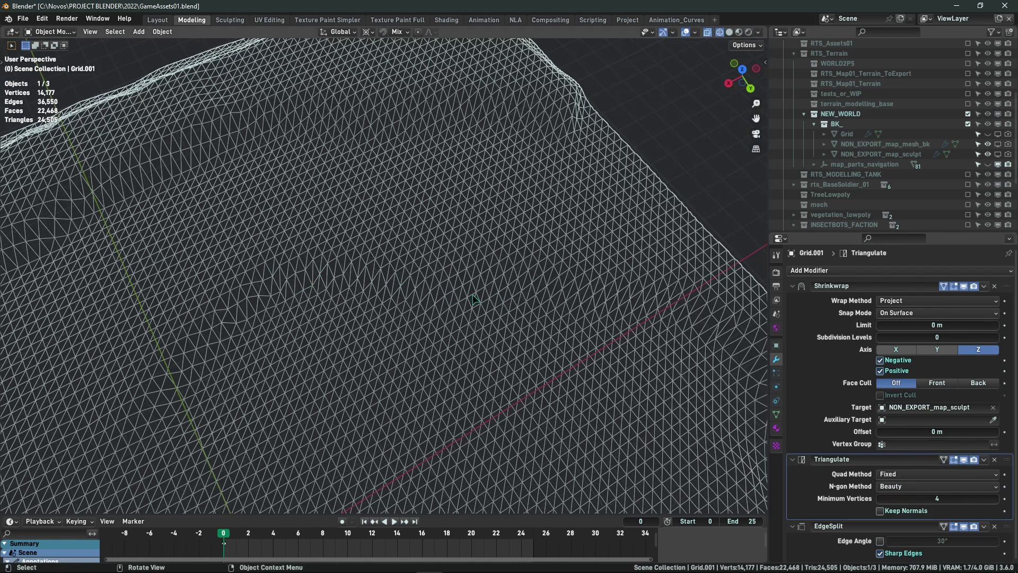
mouse_move(561, 295)
middle_down()
mouse_move(395, 272)
mouse_move(373, 253)
middle_up()
key(shift+z)
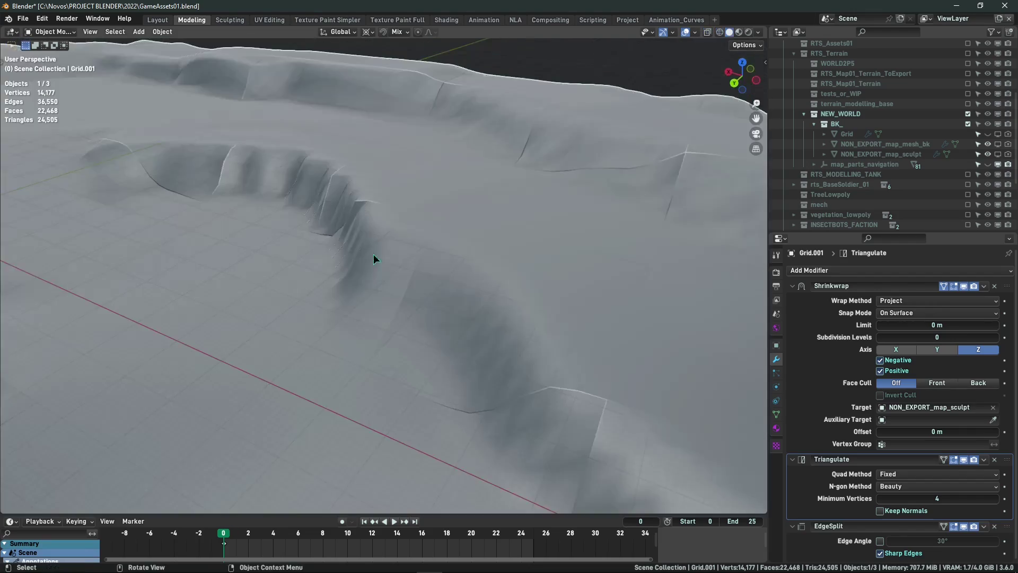
scroll(469, 289, up, 2)
scroll(469, 289, up, 2)
middle_drag(459, 215, 438, 251)
key(q)
click(511, 240)
Set the Triangulate modifier's Quad Method to Beauty and inspect the ridge in solid and wireframe
click(911, 473)
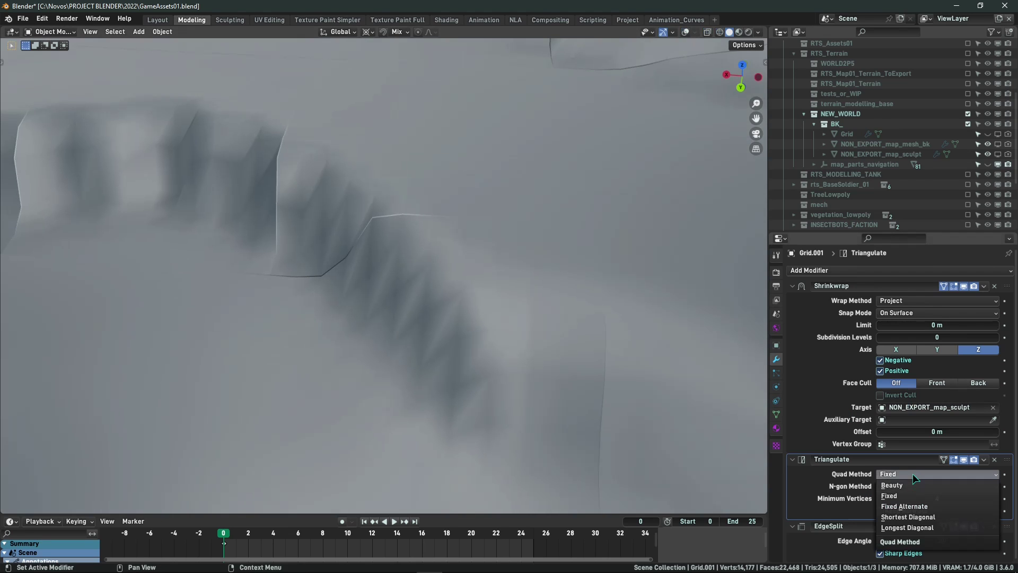
click(892, 488)
mouse_move(449, 287)
middle_down()
mouse_move(533, 294)
mouse_move(582, 232)
middle_up()
key(q)
click(532, 296)
key(shift+z)
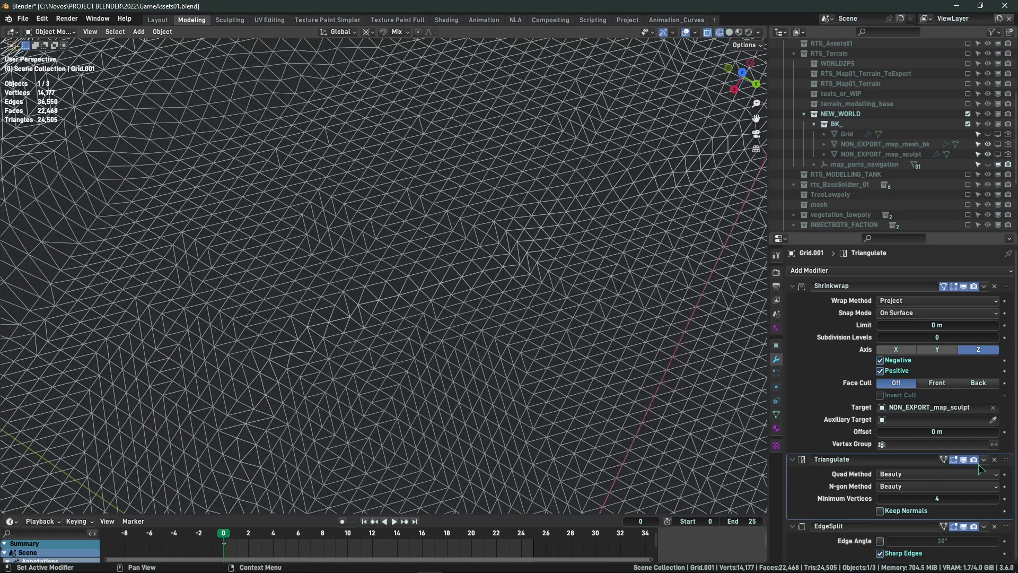
Switch the Quad Method to Fixed and back to Beauty to compare the edge directions in wireframe
click(962, 474)
click(954, 485)
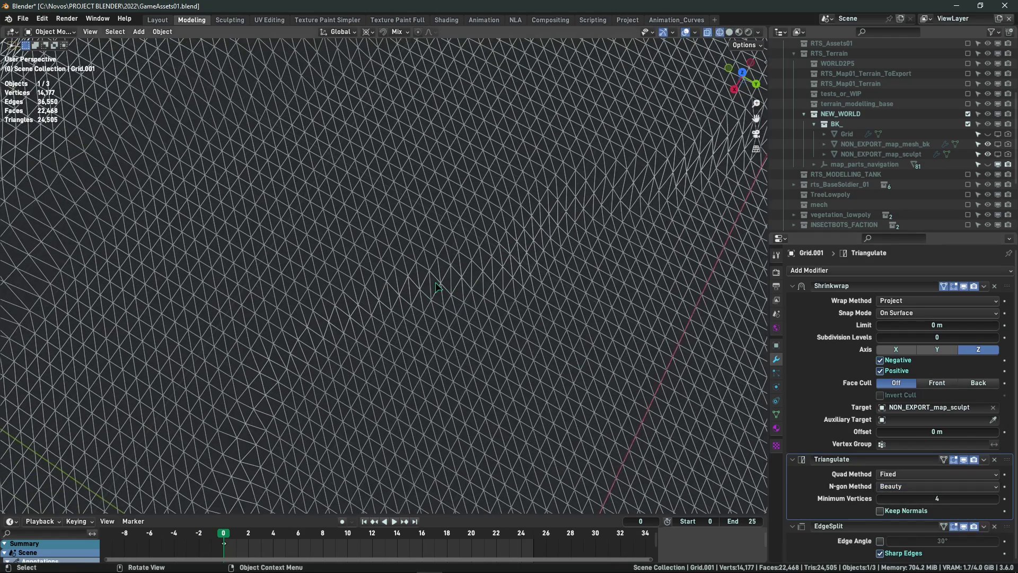
click(940, 477)
click(917, 490)
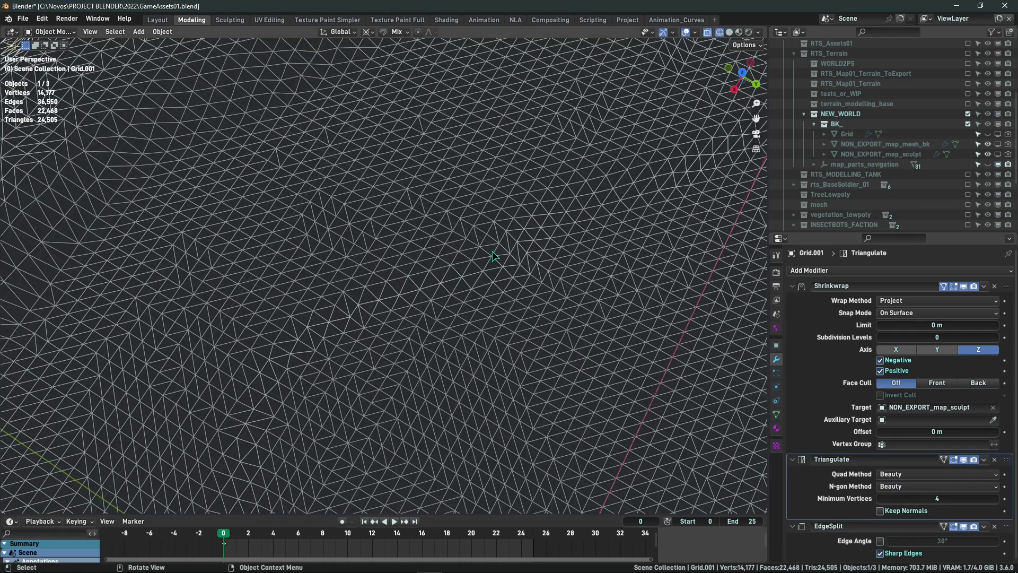
Compare the ridge shading in solid view by toggling the Triangulate modifier's viewport display off and on
key(shift+z)
mouse_move(418, 287)
middle_down()
mouse_move(530, 285)
mouse_move(434, 269)
mouse_move(558, 279)
mouse_move(518, 289)
mouse_move(641, 311)
mouse_move(507, 225)
middle_up()
key(q)
click(517, 291)
click(964, 459)
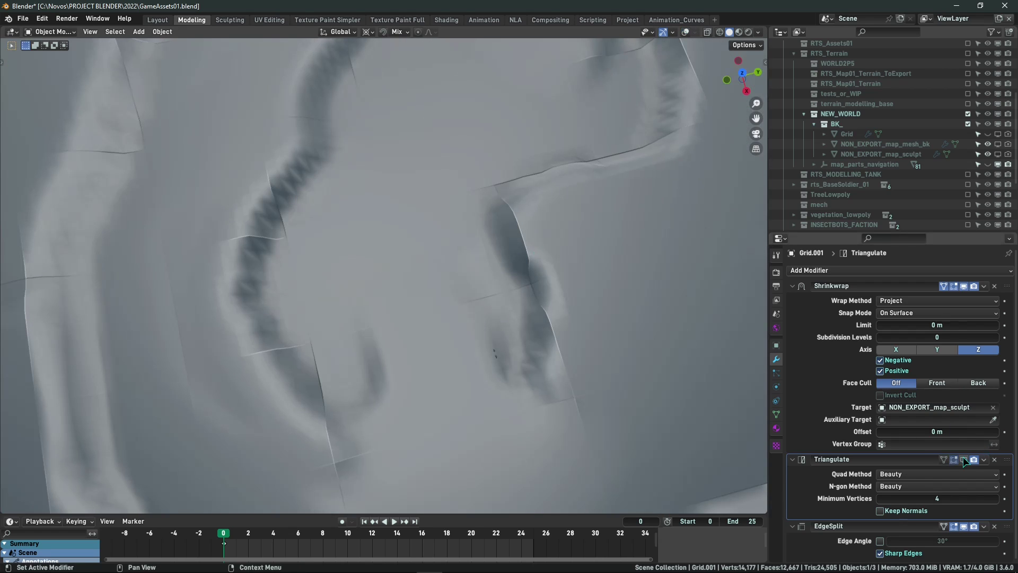
click(964, 459)
click(964, 459)
click(964, 459)
Examine the whole triangulated terrain in wireframe and solid shading from several angles
middle_drag(742, 339, 671, 295)
key(shift+z)
scroll(463, 259, down, 3)
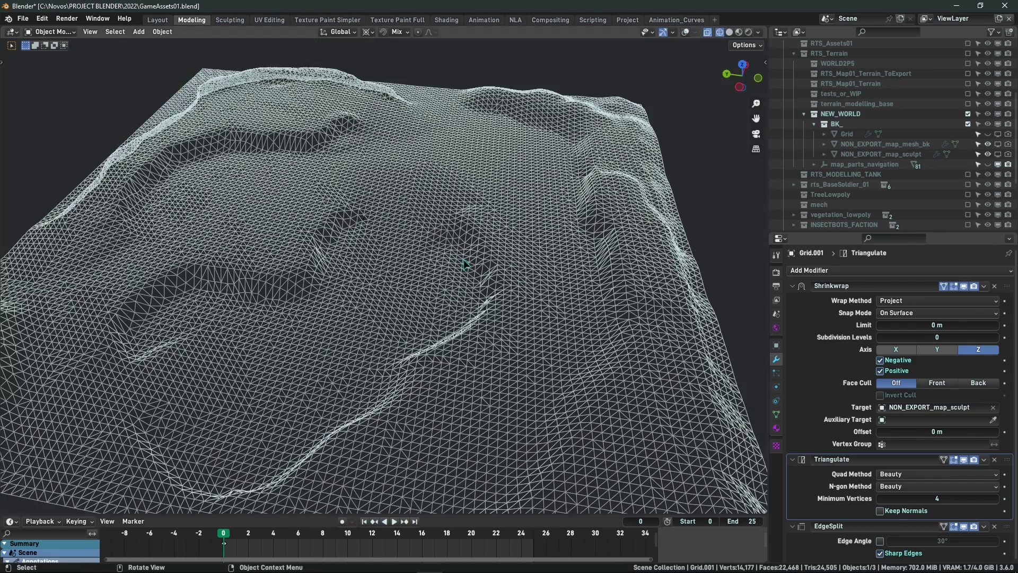
key(q)
click(463, 259)
middle_drag(463, 259, 495, 217)
middle_drag(505, 258, 475, 272)
key(shift+z)
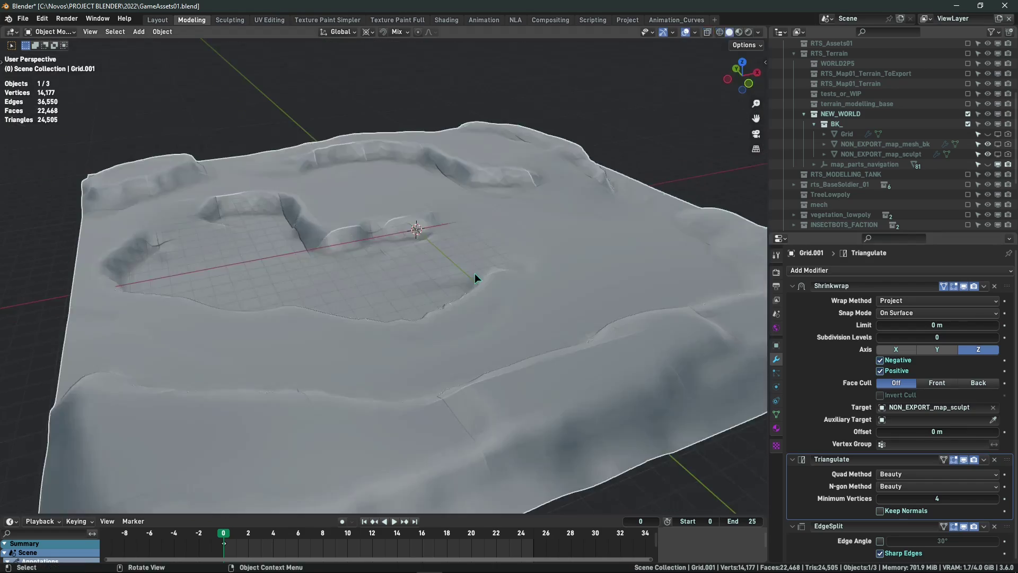
Enter Edit Mode on the grid and switch to the UV Editing workspace
key(Tab)
middle_drag(496, 148, 428, 165)
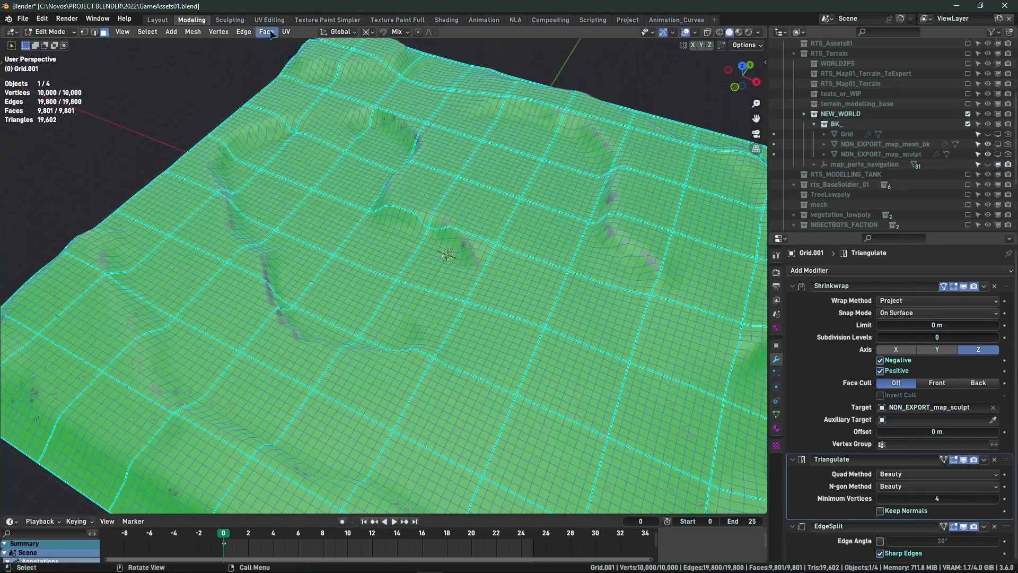
key(ctrl+Page_Down)
key(ctrl+Page_Down)
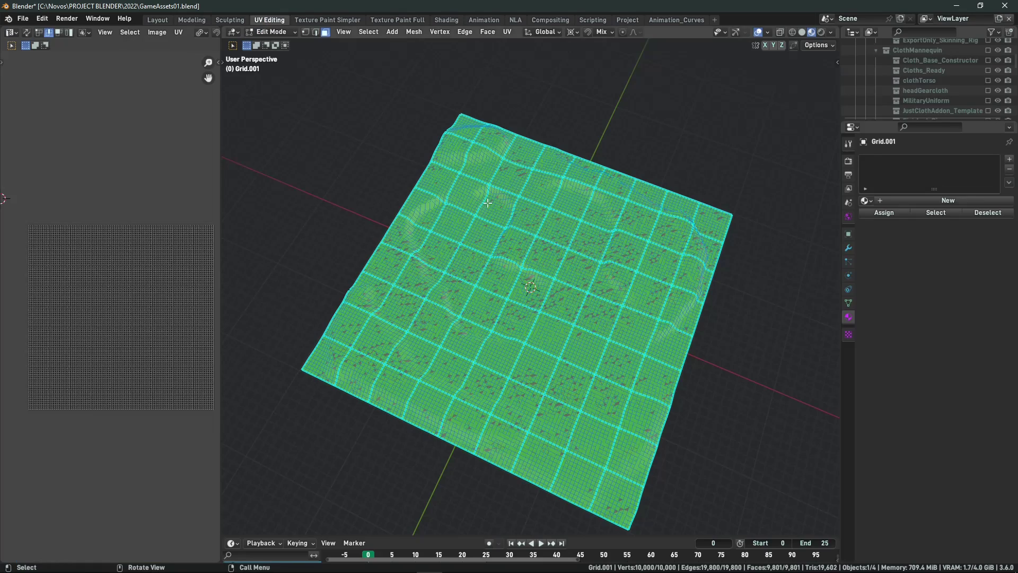
Unwrap the whole grid from the top view with Project from View (Bounds) and check the UV layout
key(KP_7)
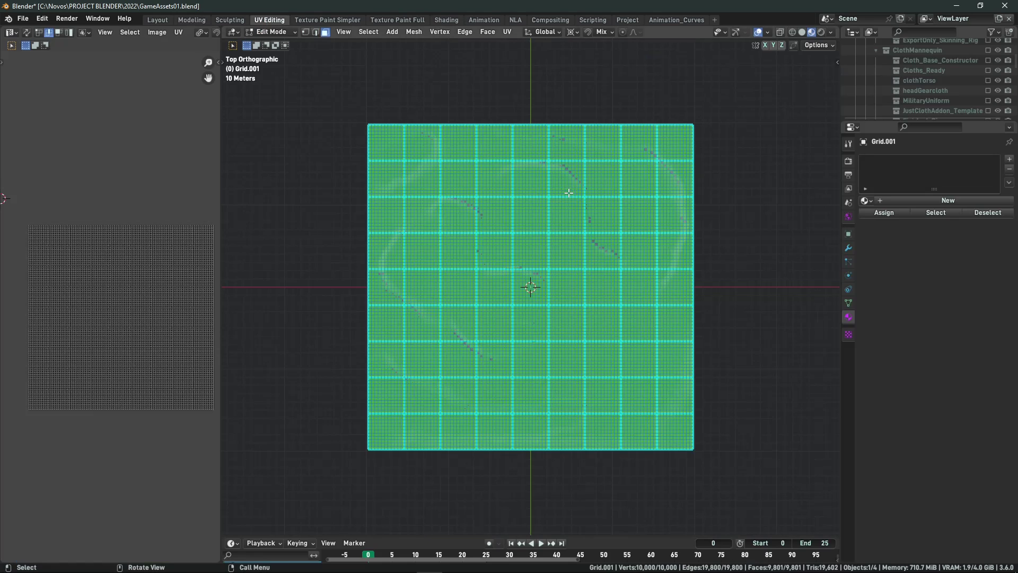
key(p)
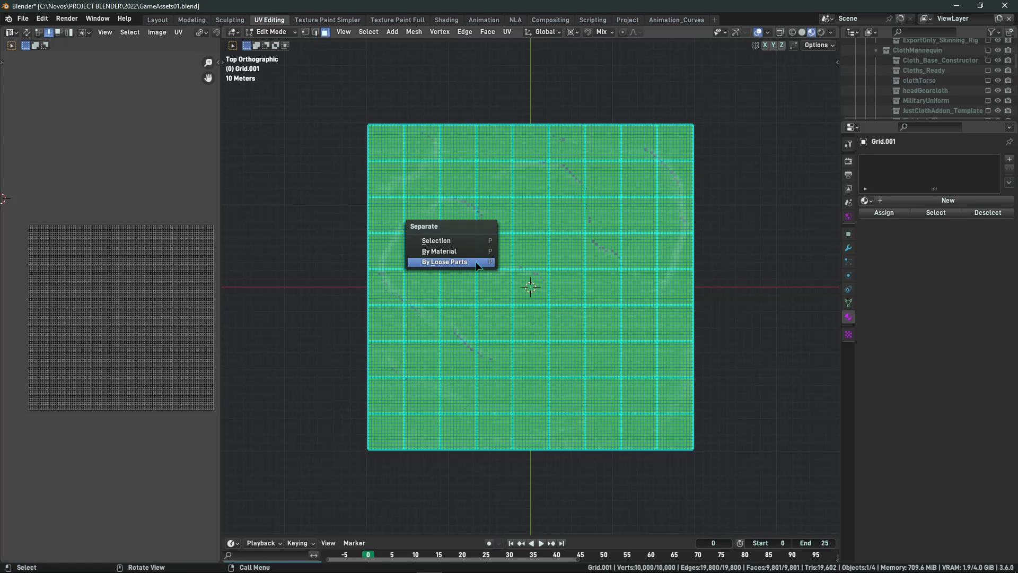
click(475, 262)
key(u)
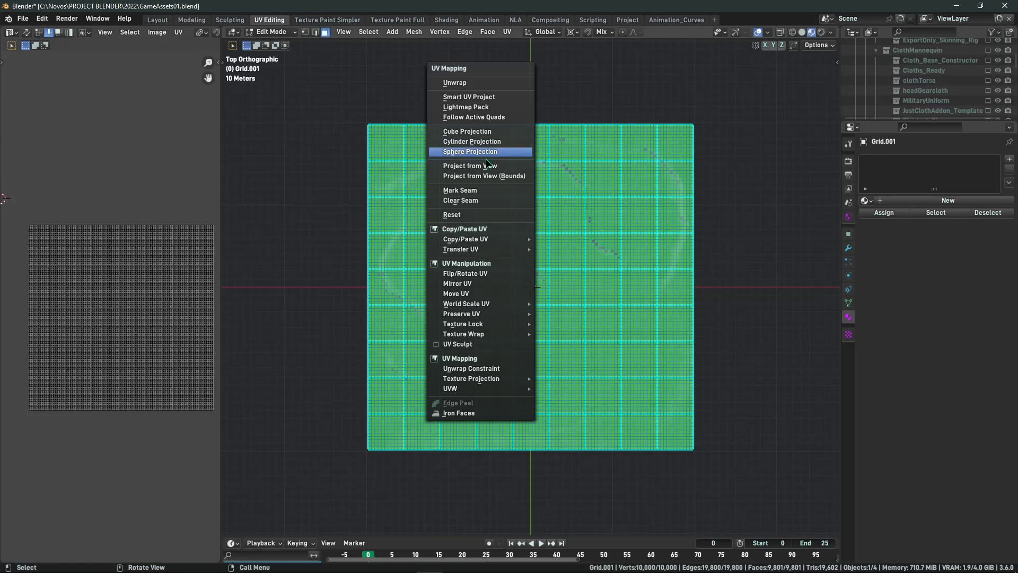
click(489, 177)
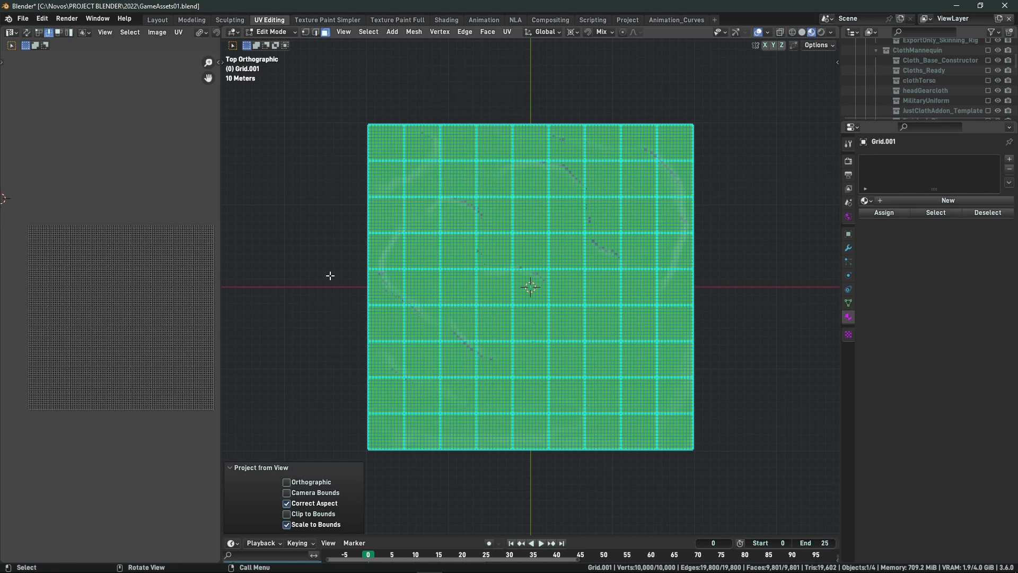
scroll(97, 288, up, 5)
scroll(55, 215, down, 5)
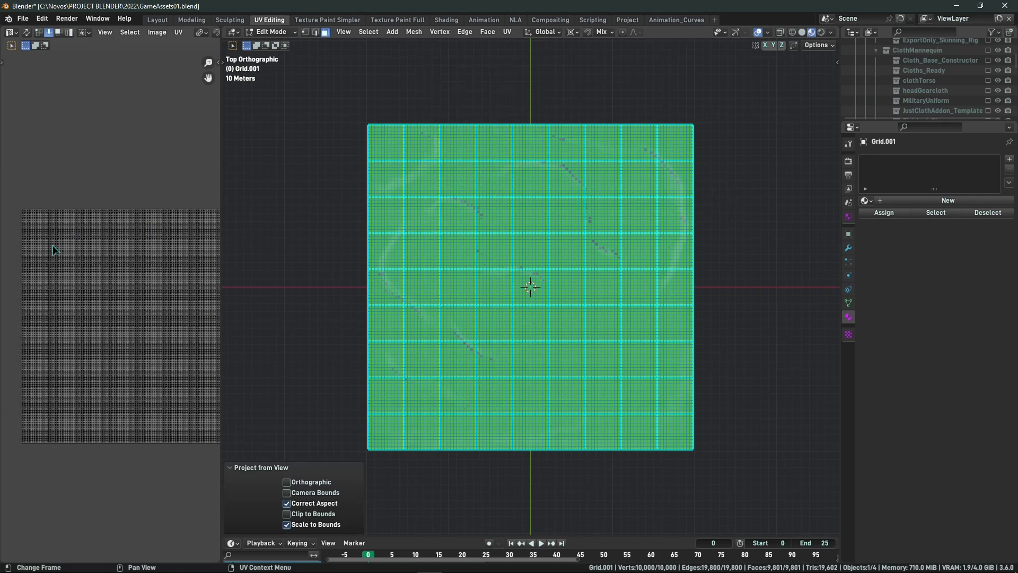
Return to the Modeling workspace and switch the grid back to Object Mode
middle_drag(541, 273, 522, 268)
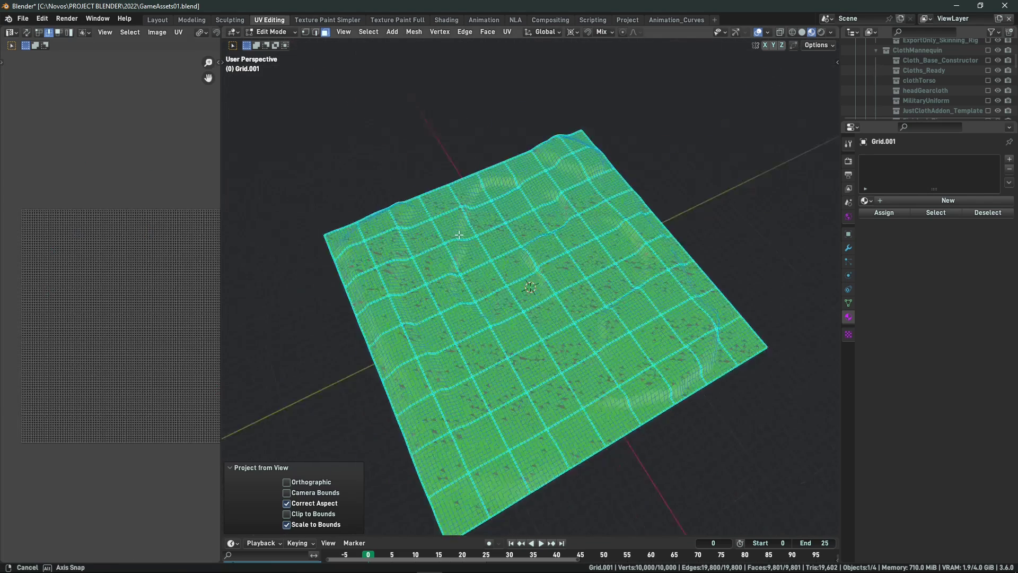
scroll(517, 266, up, 4)
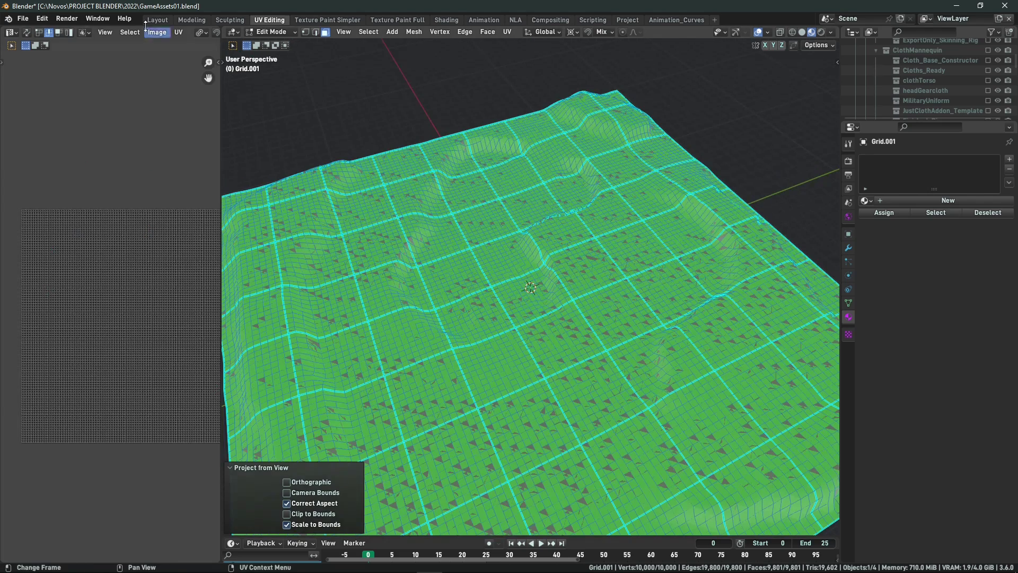
click(189, 21)
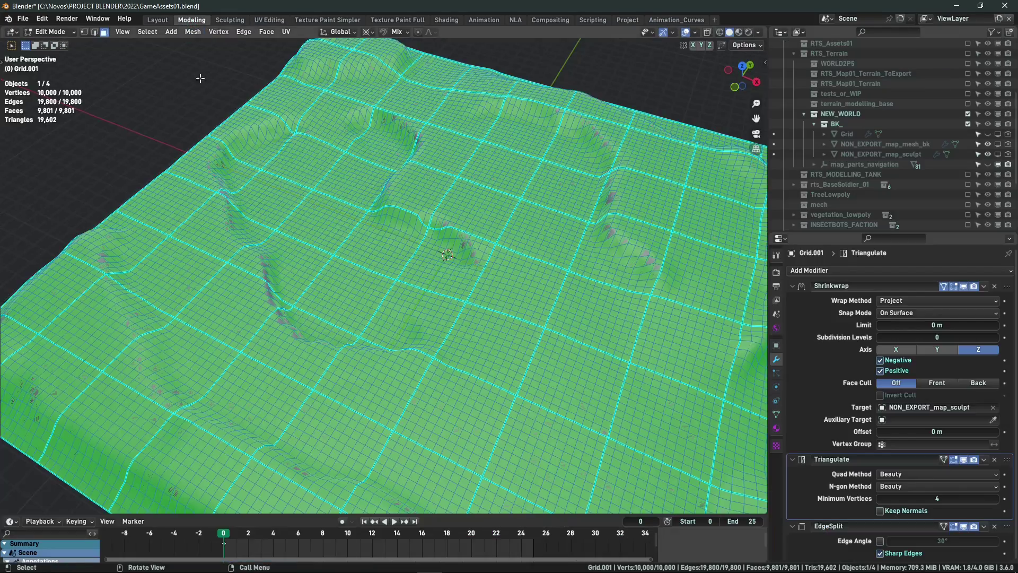
middle_drag(382, 233, 547, 160)
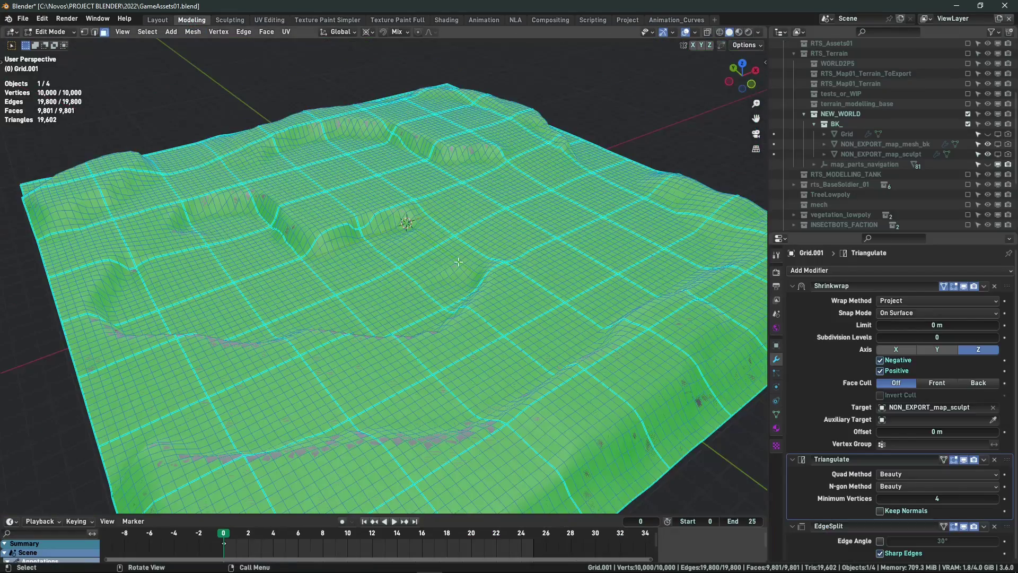
middle_drag(459, 262, 434, 358)
key(Tab)
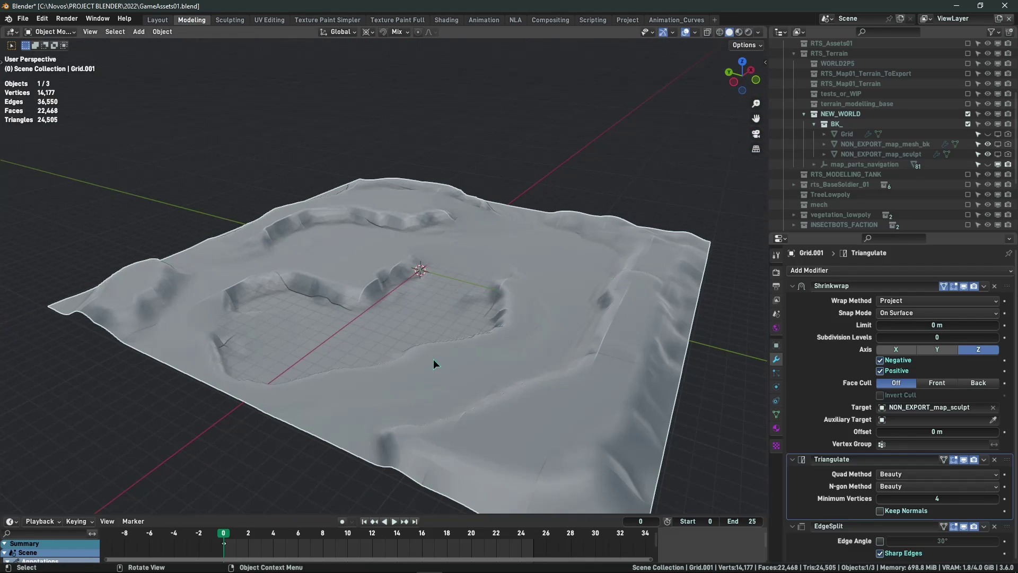
Move the Grid.001 object into the NEW_WORLD collection
scroll(839, 180, down, 3)
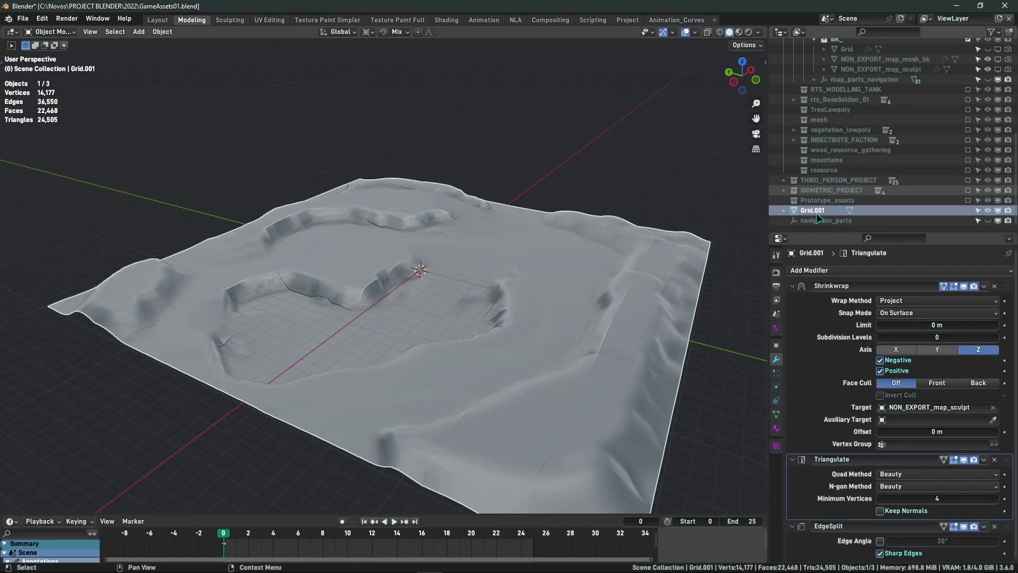
drag(819, 211, 860, 133)
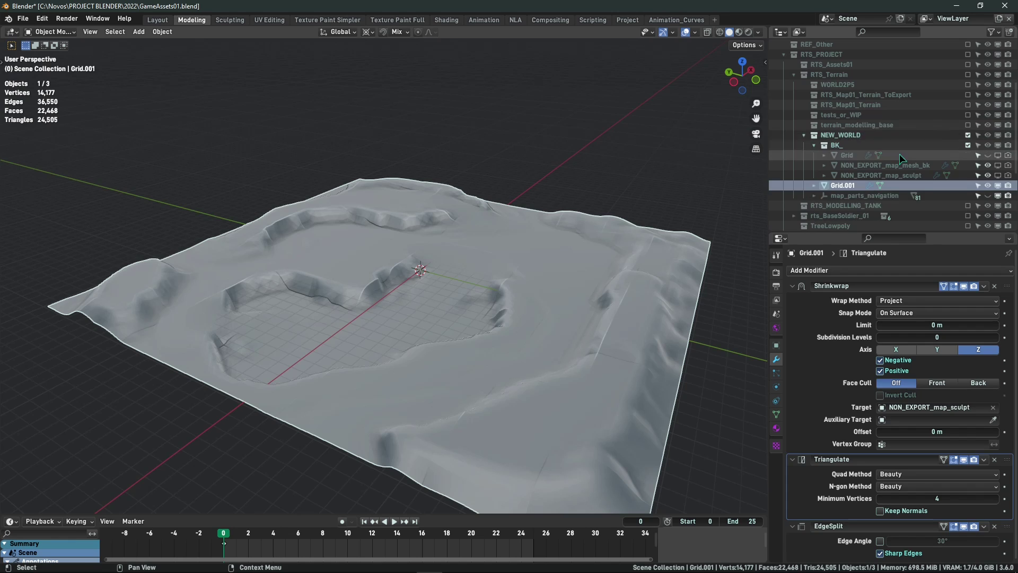
middle_drag(416, 182, 429, 215)
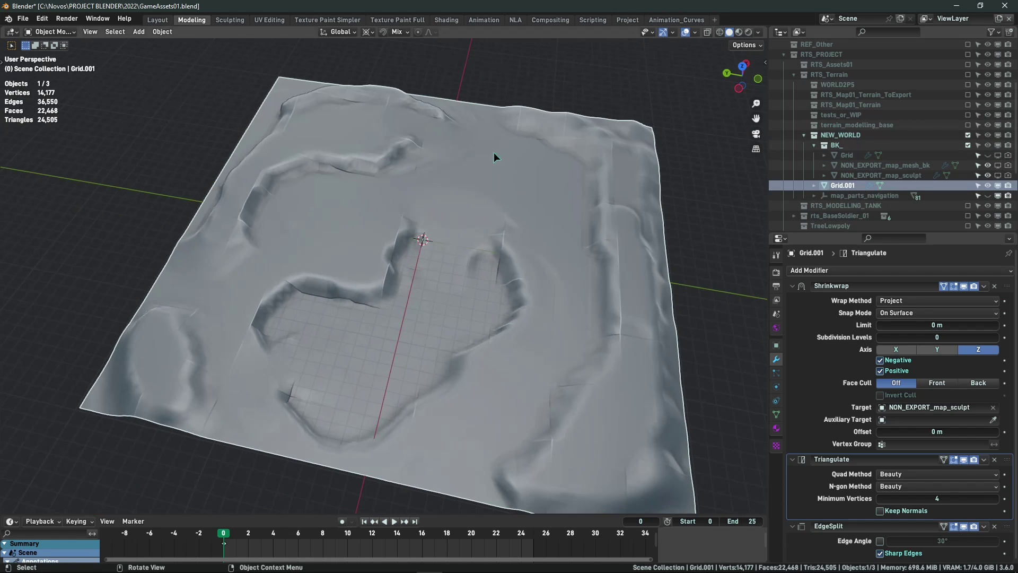
Duplicate the terrain grid in place and apply the copy's Shrinkwrap modifier
key(shift+d)
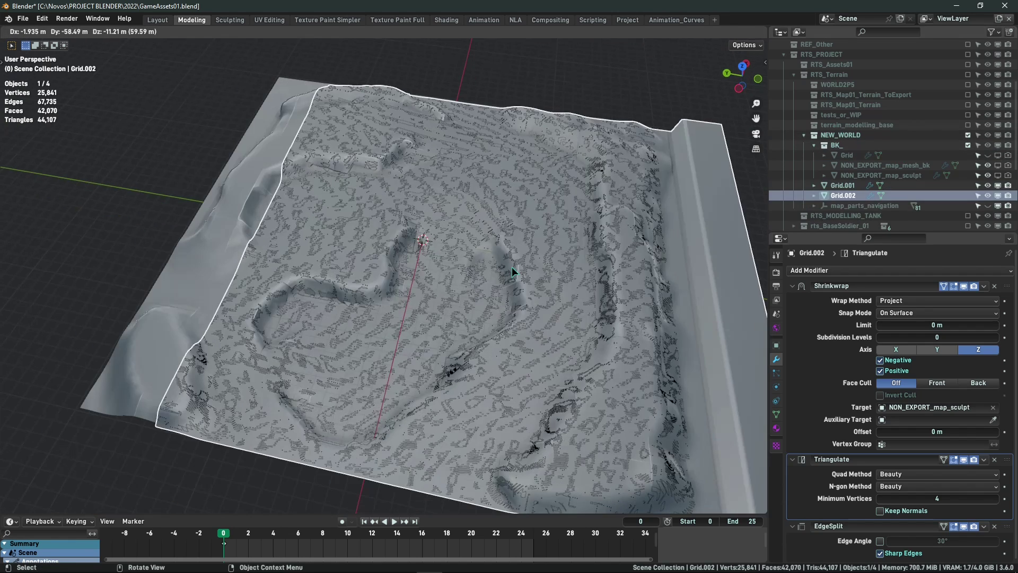
key(Escape)
click(984, 289)
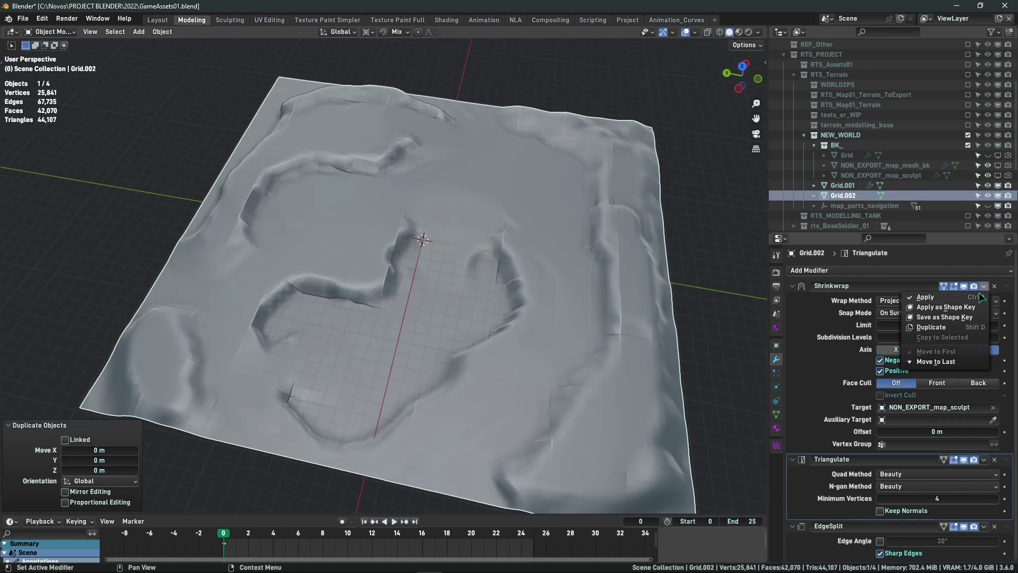
click(976, 296)
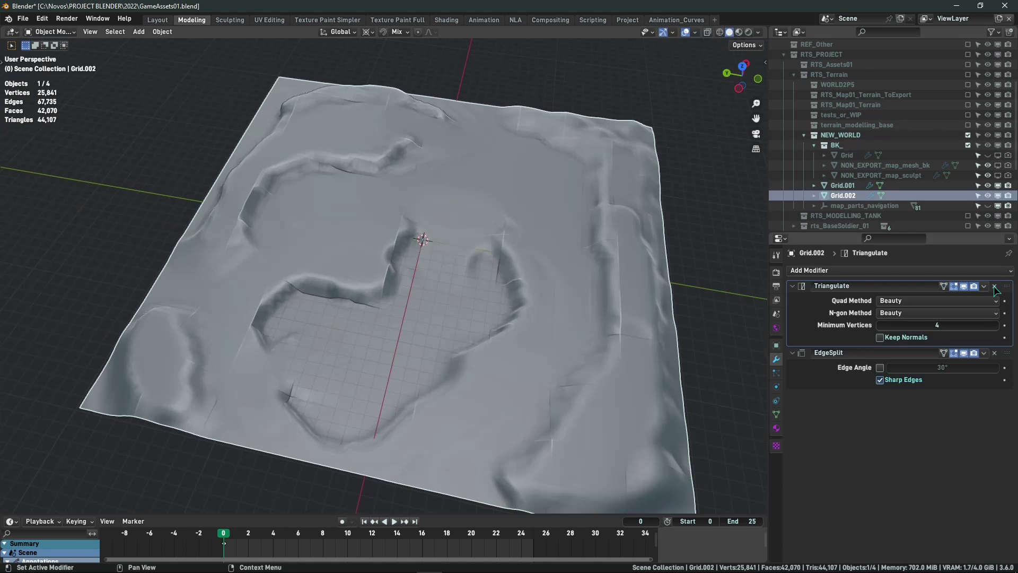
Apply the duplicate's Triangulate modifier and remove its EdgeSplit modifier
click(984, 286)
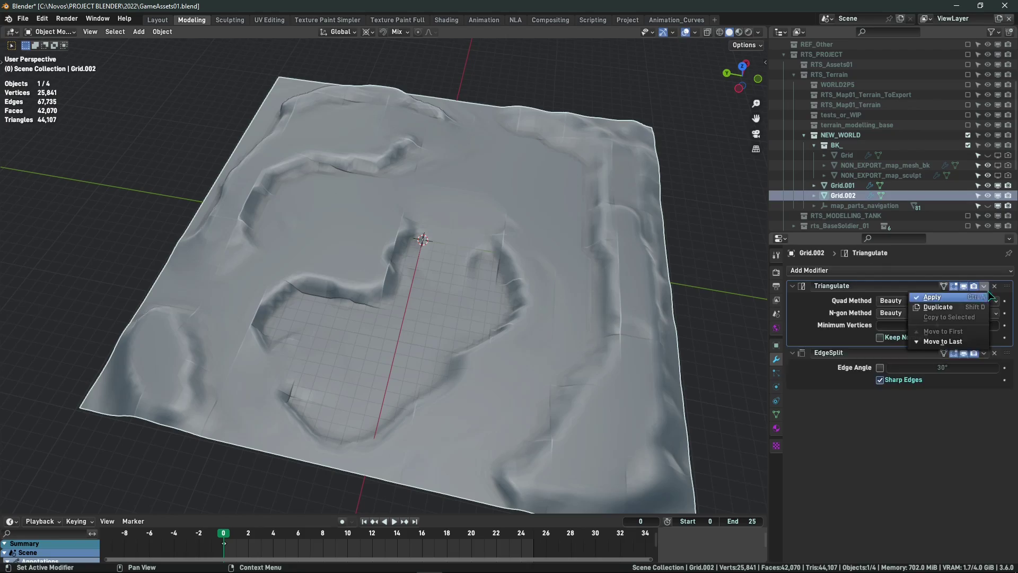
click(950, 297)
click(994, 286)
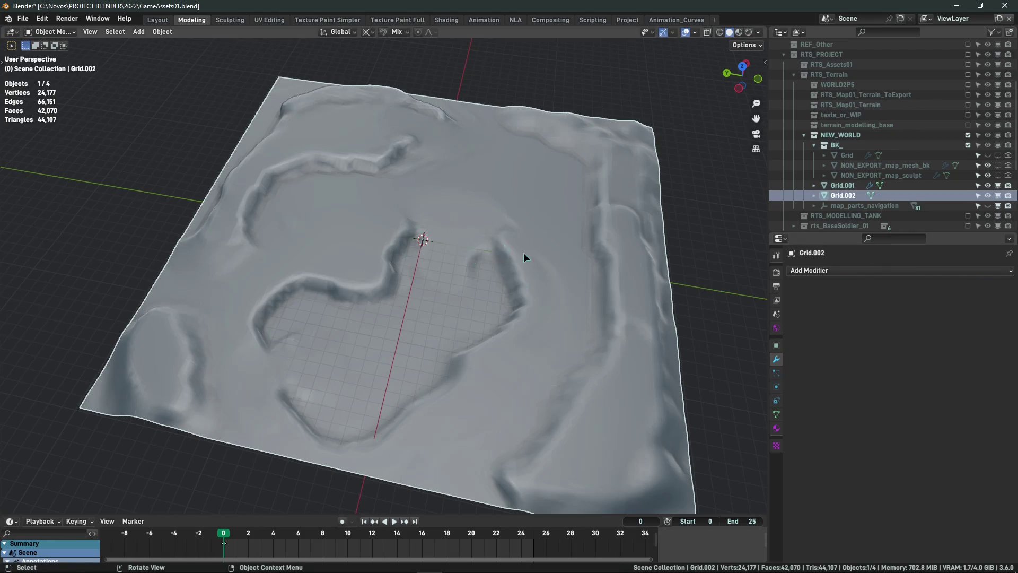
Clear the sharp marks from the duplicate terrain's selected edges and return to Object Mode
key(shift+z)
mouse_move(547, 230)
middle_down()
mouse_move(450, 244)
mouse_move(470, 253)
mouse_move(449, 284)
middle_up()
key(Tab)
key(ctrl+e)
click(456, 261)
key(shift+z)
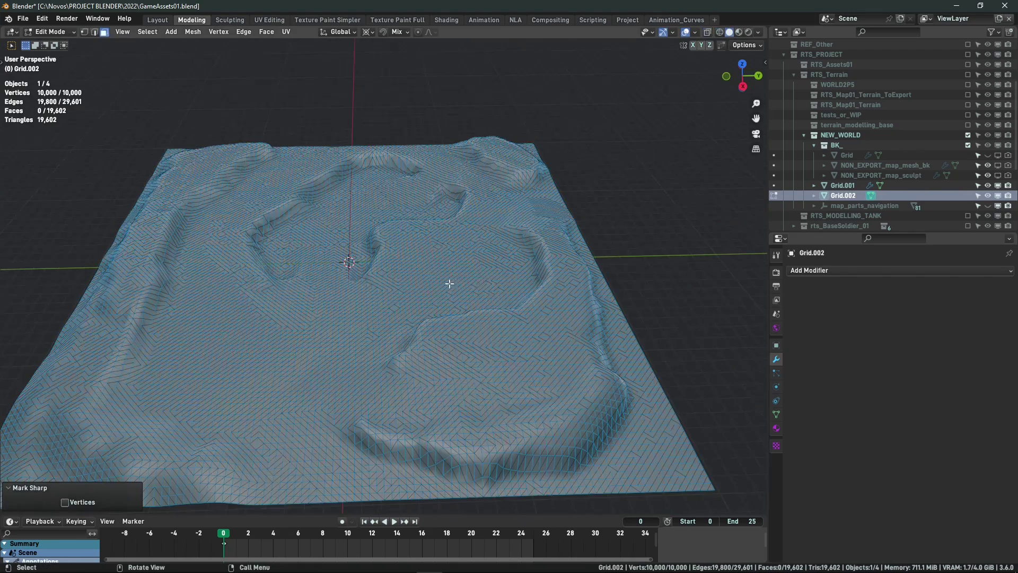
key(Tab)
middle_drag(586, 132, 468, 175)
key(g)
key(z)
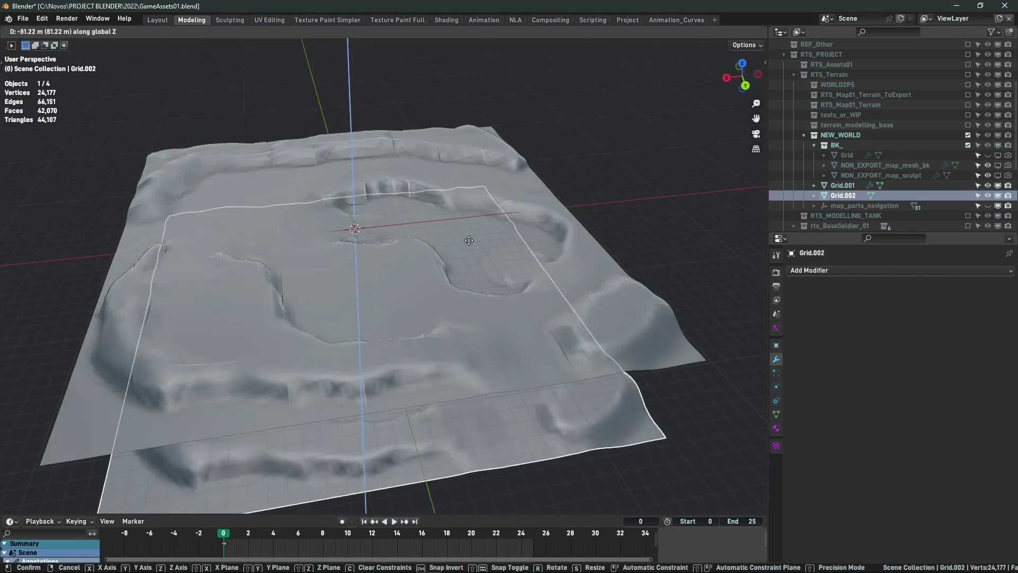
right_click(472, 297)
middle_drag(552, 209, 458, 223)
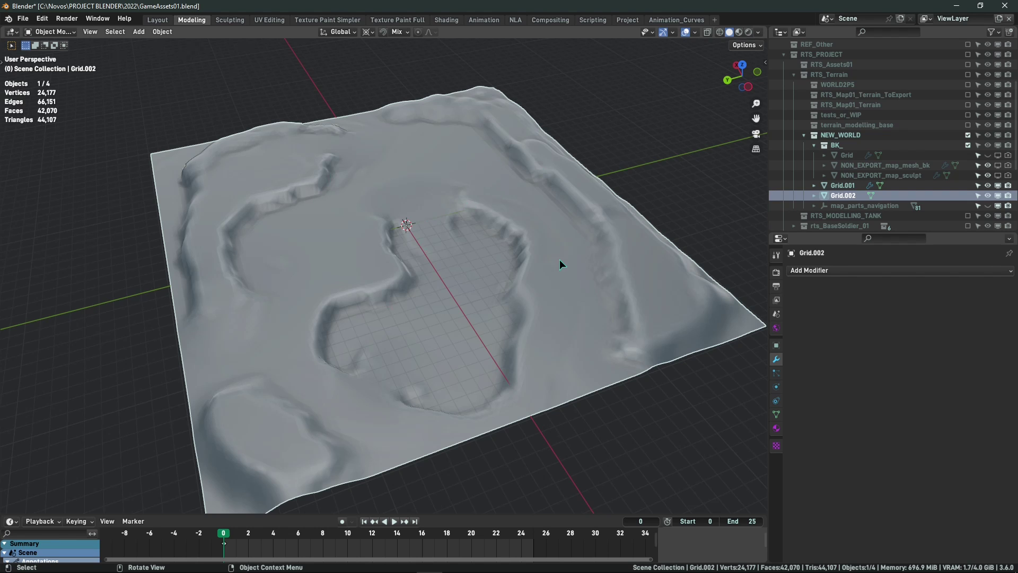
middle_drag(402, 164, 475, 236)
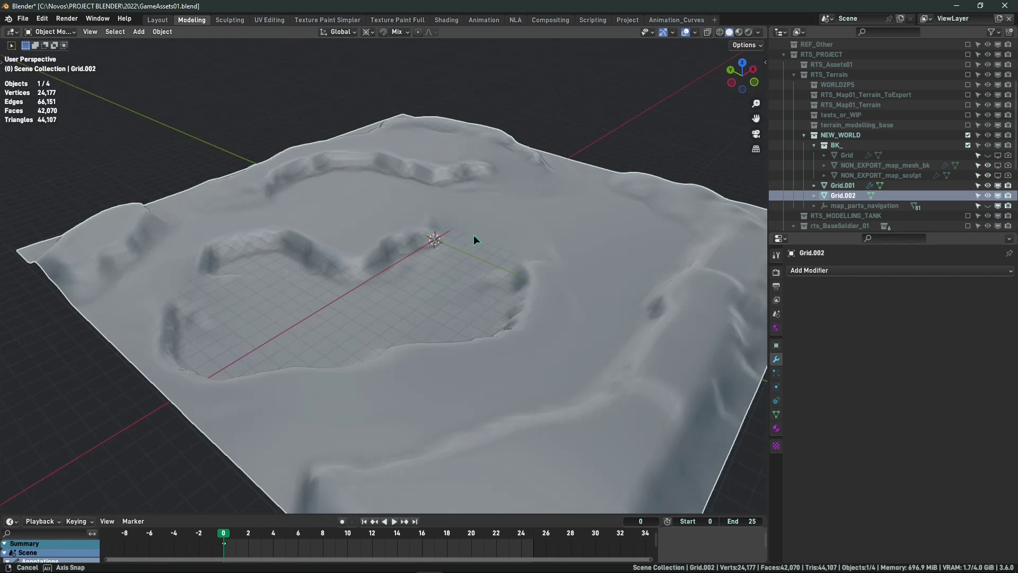
Add a Decimate modifier in Collapse mode to the duplicate terrain with a ratio of 0.05
click(800, 271)
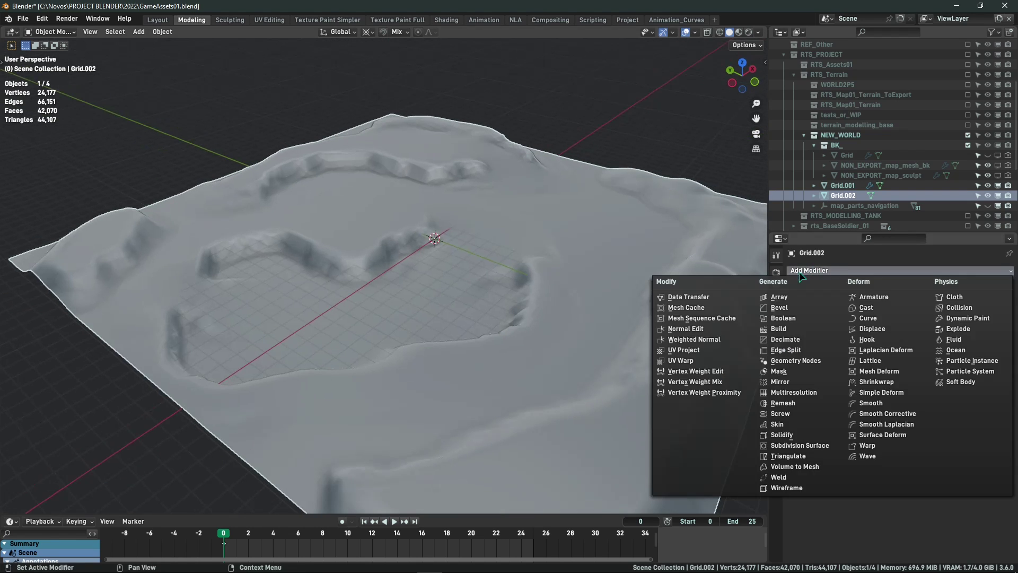
click(785, 340)
middle_drag(591, 253, 568, 262)
key(shift+z)
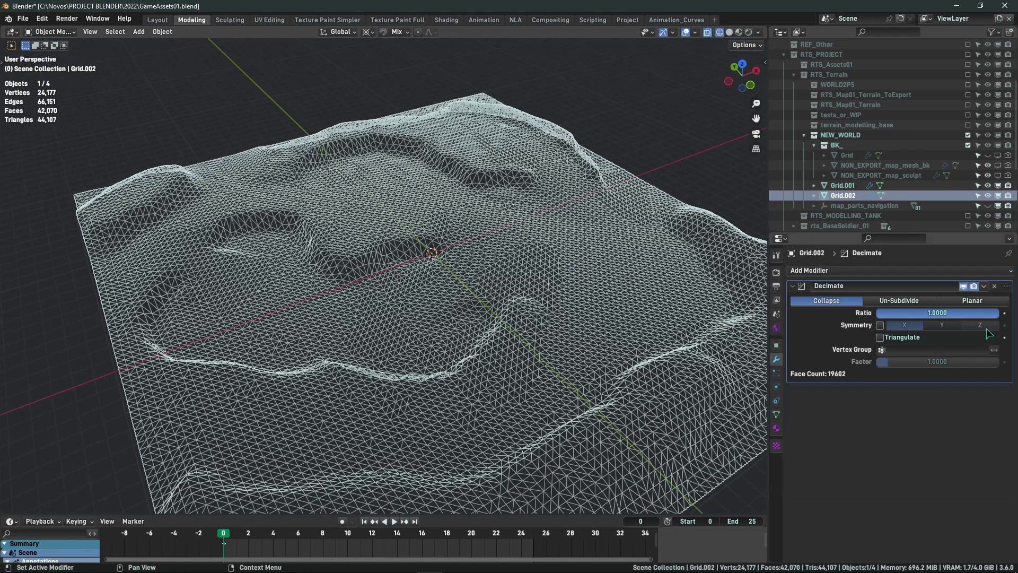
key(ctrl+a)
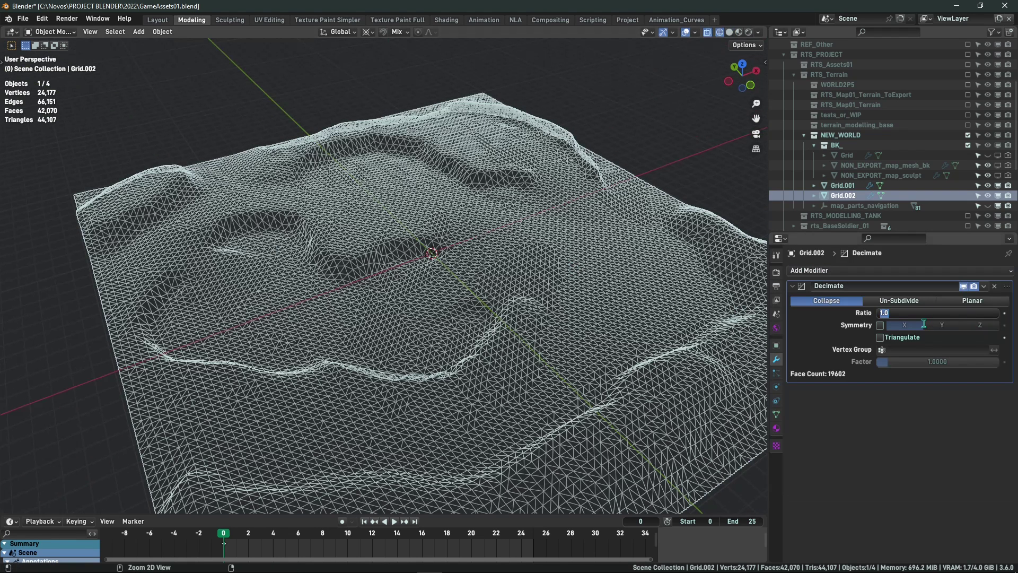
drag(942, 313, 901, 314)
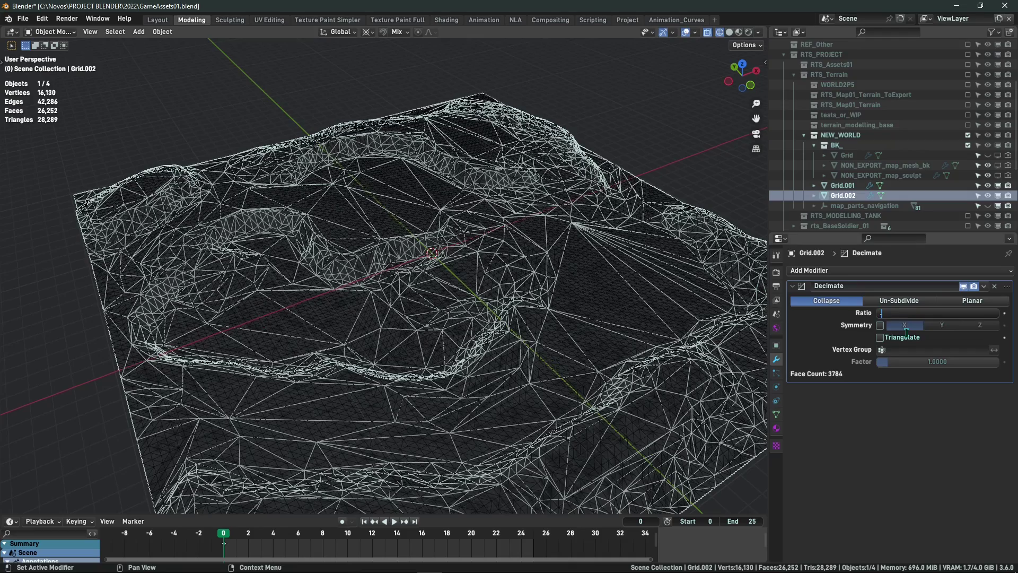
key(Return)
Compare the decimated copy with the original terrain by temporarily moving it along Z and switching shading
mouse_move(576, 233)
middle_down()
mouse_move(522, 215)
mouse_move(583, 228)
mouse_move(551, 273)
mouse_move(505, 219)
mouse_move(574, 208)
mouse_move(480, 223)
mouse_move(521, 225)
mouse_move(483, 249)
mouse_move(603, 208)
mouse_move(482, 313)
mouse_move(604, 284)
mouse_move(542, 295)
mouse_move(514, 275)
mouse_move(524, 277)
mouse_move(535, 285)
mouse_move(472, 265)
mouse_move(490, 293)
middle_up()
key(shift+z)
key(g)
key(z)
right_click(503, 249)
scroll(504, 249, down, 4)
scroll(482, 249, up, 3)
key(shift+z)
key(shift+z)
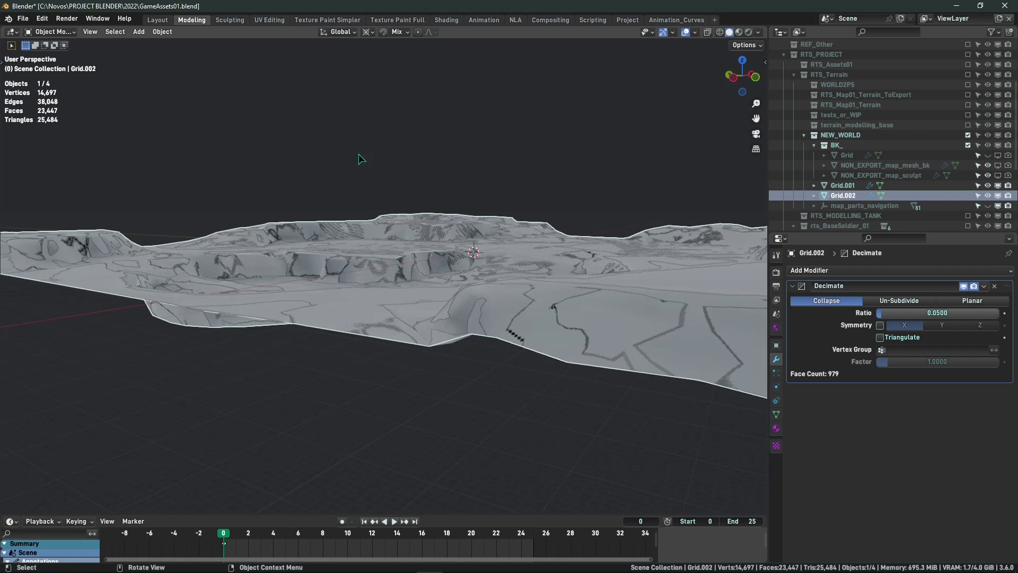
key(g)
key(z)
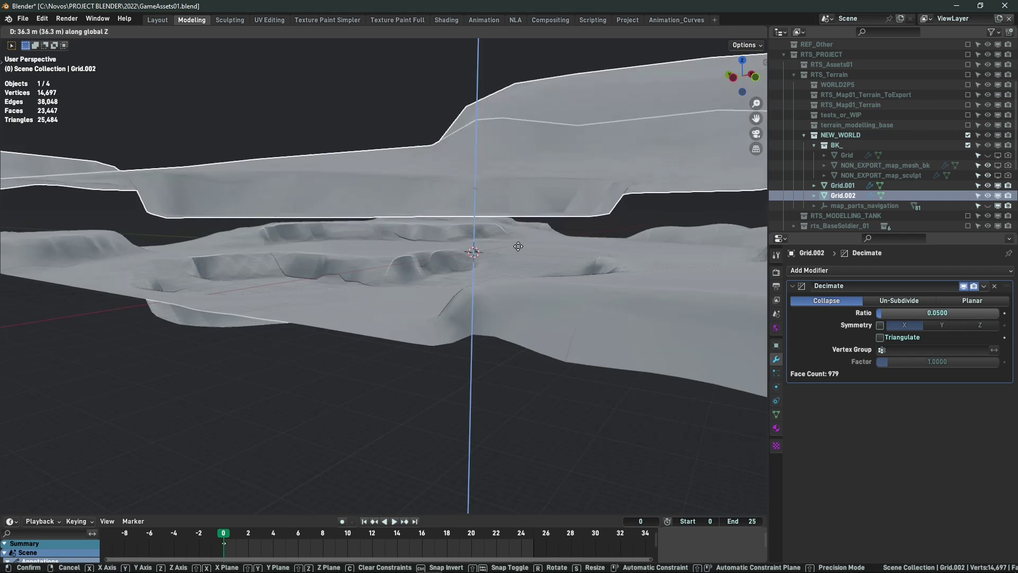
right_click(514, 209)
Examine the decimated cliffs and simplified triangles up close in both solid and wireframe shading
middle_drag(504, 295, 526, 336)
scroll(324, 268, down, 3)
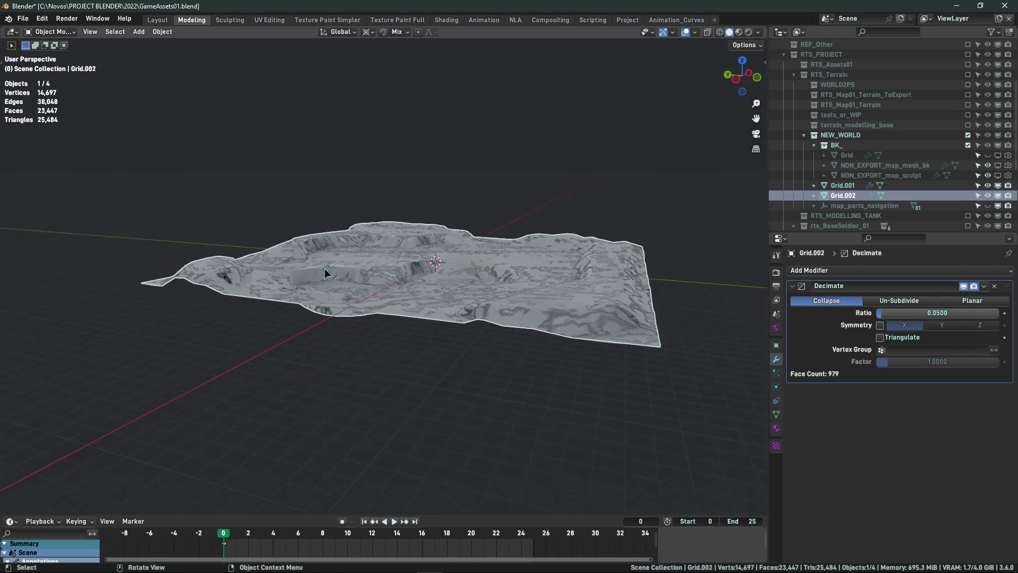
scroll(547, 264, up, 3)
middle_drag(566, 258, 514, 205)
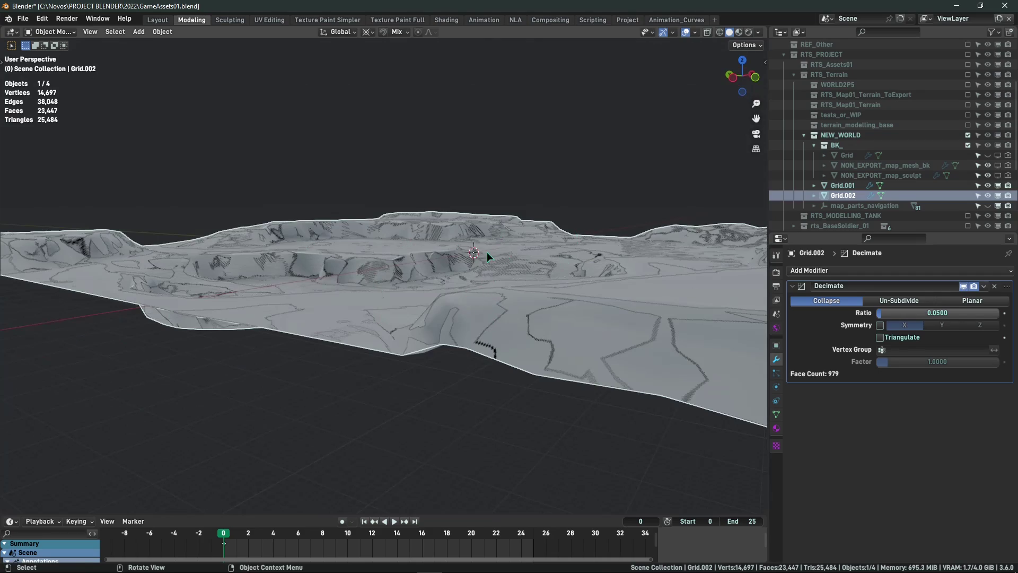
middle_drag(487, 253, 513, 272)
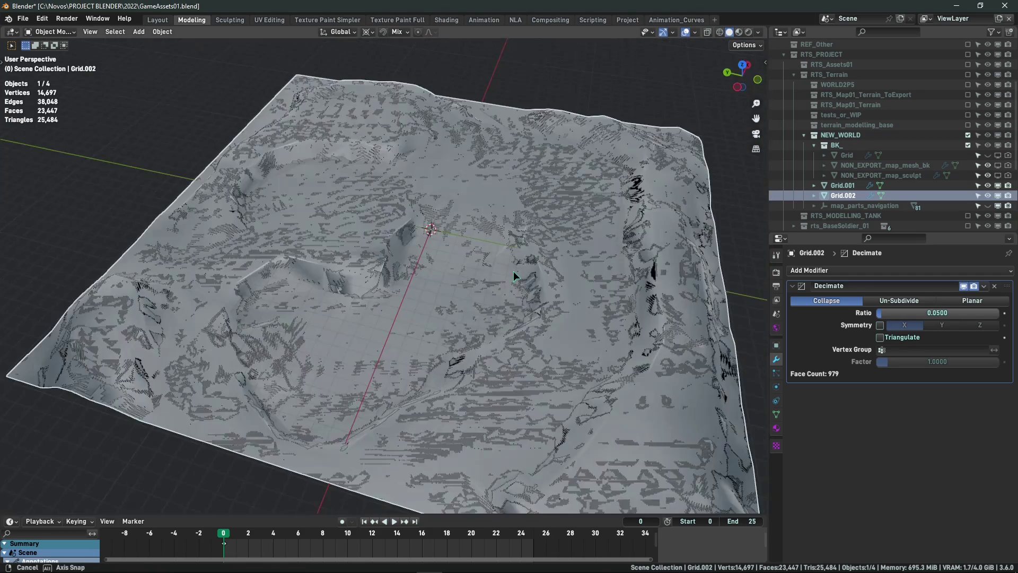
key(shift+z)
scroll(439, 218, up, 3)
scroll(419, 254, down, 4)
middle_drag(436, 303, 435, 282)
scroll(435, 283, up, 4)
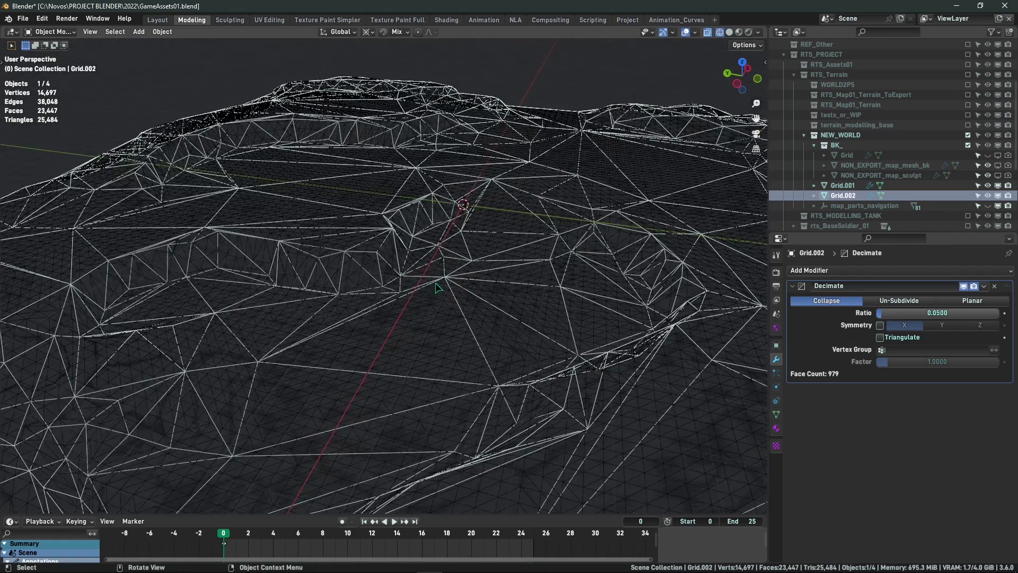
key(shift+z)
key(g)
key(z)
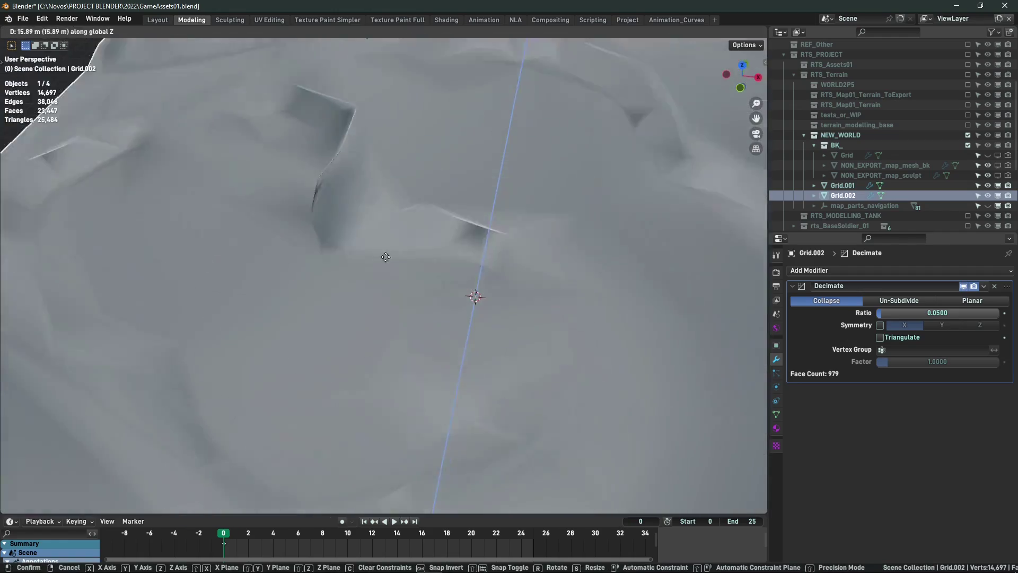
right_click(350, 275)
middle_drag(346, 276, 440, 282)
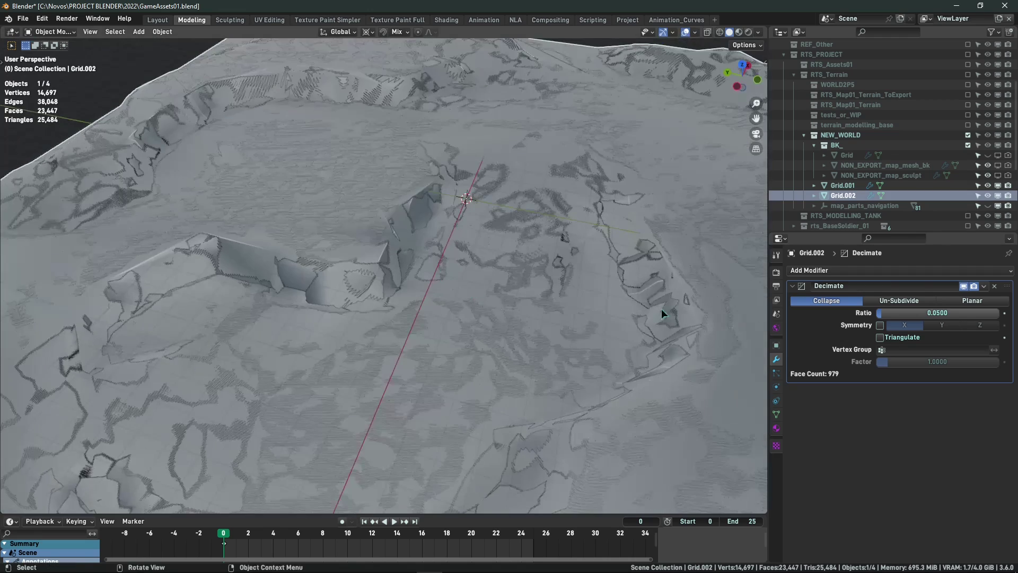
Rename the decimated terrain copy to map_collisions
double_click(899, 194)
scroll(900, 223, down, 3)
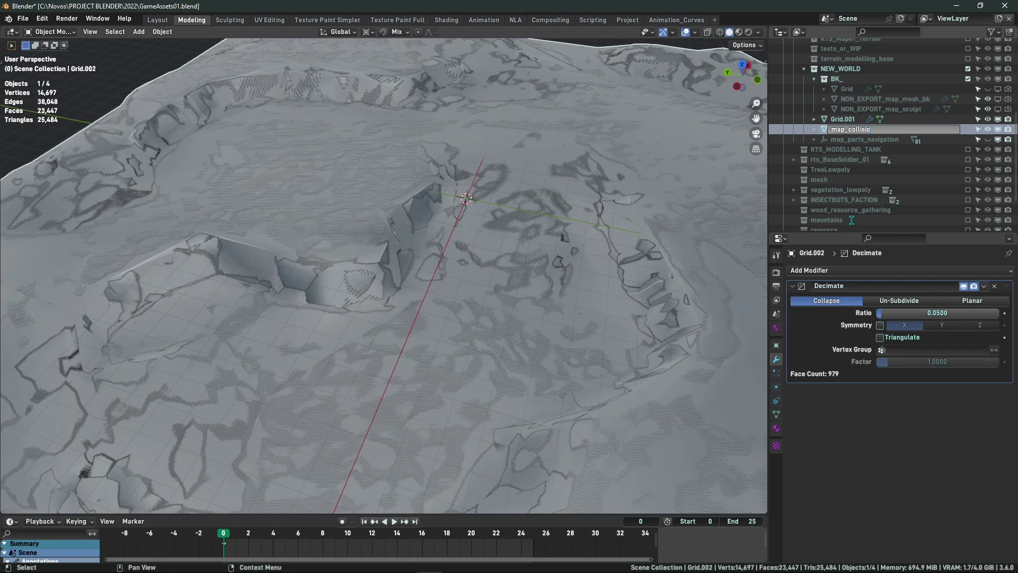
text(map_collisions)
key(Return)
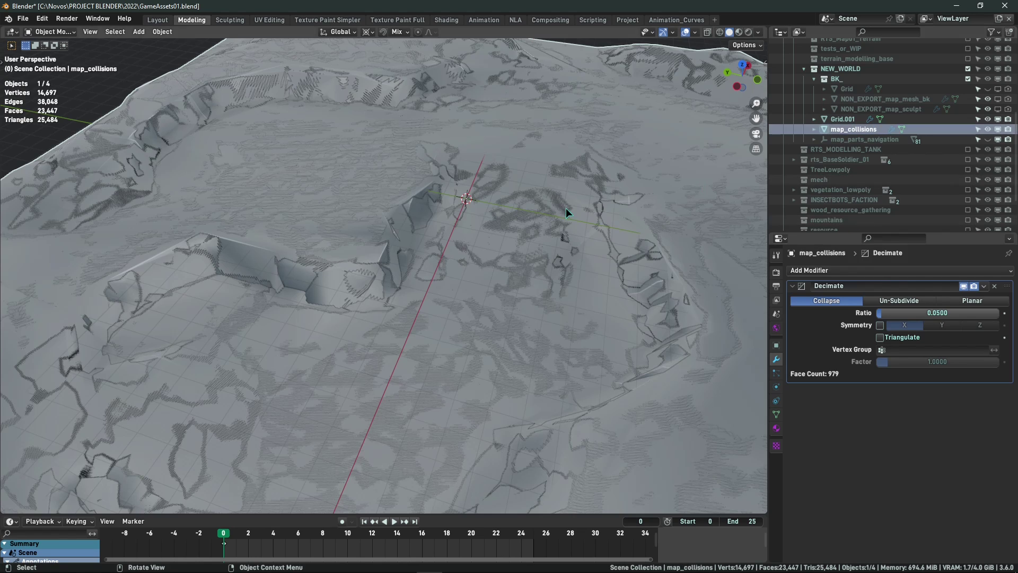
Review the collision mesh's low-poly shape from several angles in solid and wireframe shading
scroll(454, 268, down, 4)
middle_drag(453, 269, 488, 257)
scroll(443, 259, up, 4)
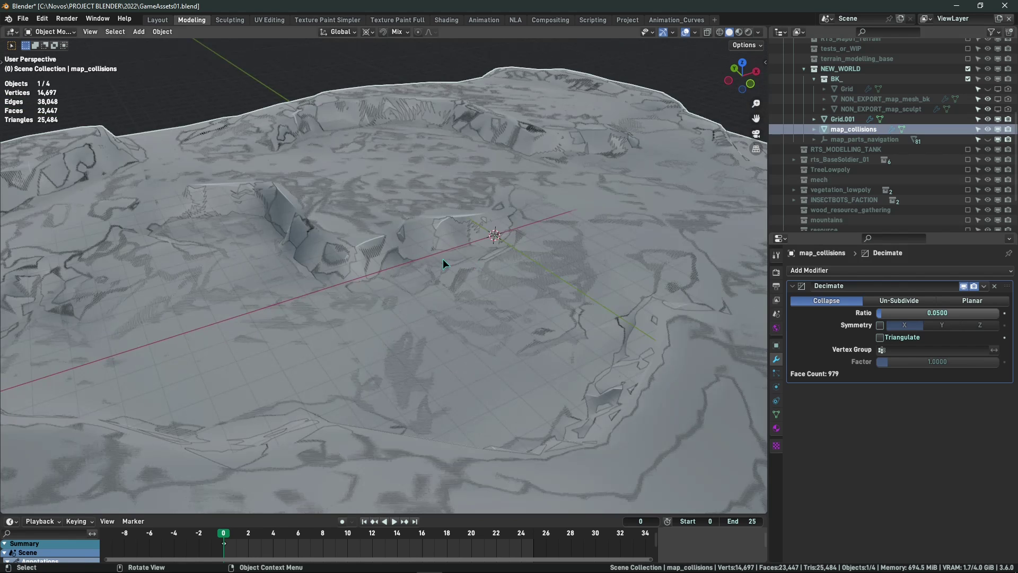
middle_drag(563, 225, 436, 205)
key(shift+z)
middle_drag(573, 222, 328, 314)
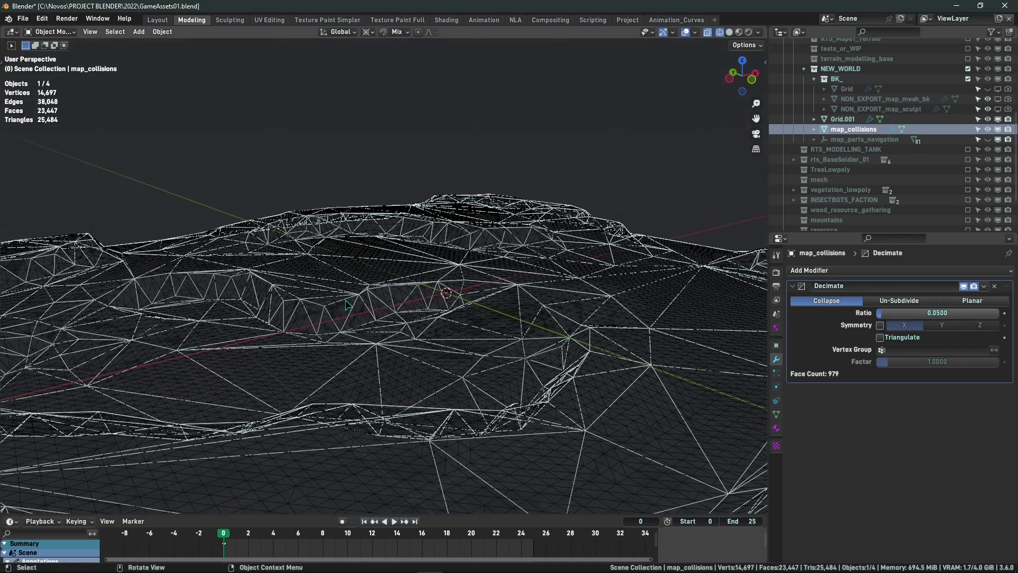
mouse_move(411, 139)
middle_down()
mouse_move(365, 243)
mouse_move(436, 288)
mouse_move(828, 215)
middle_up()
key(shift+z)
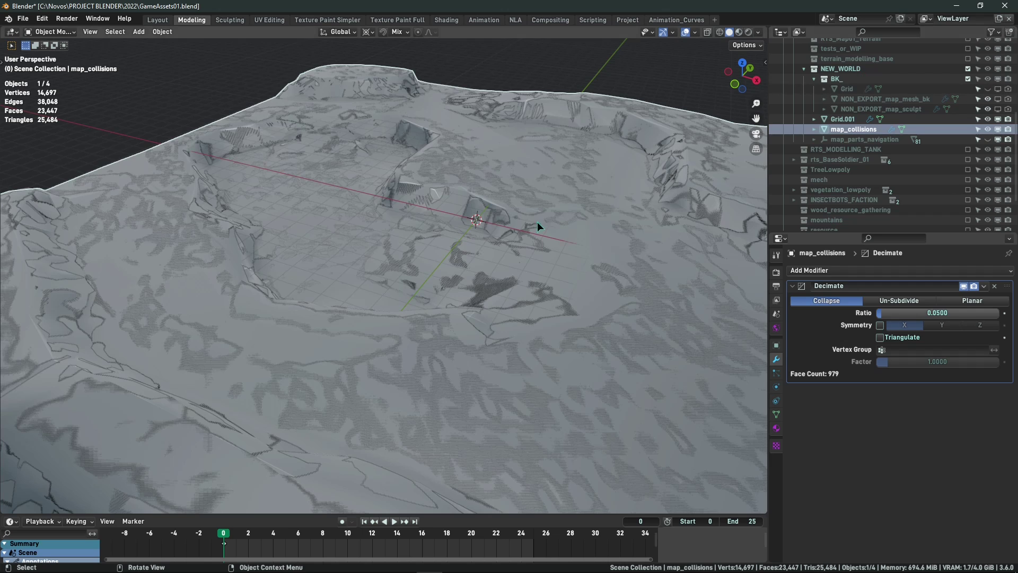
middle_drag(536, 222, 603, 181)
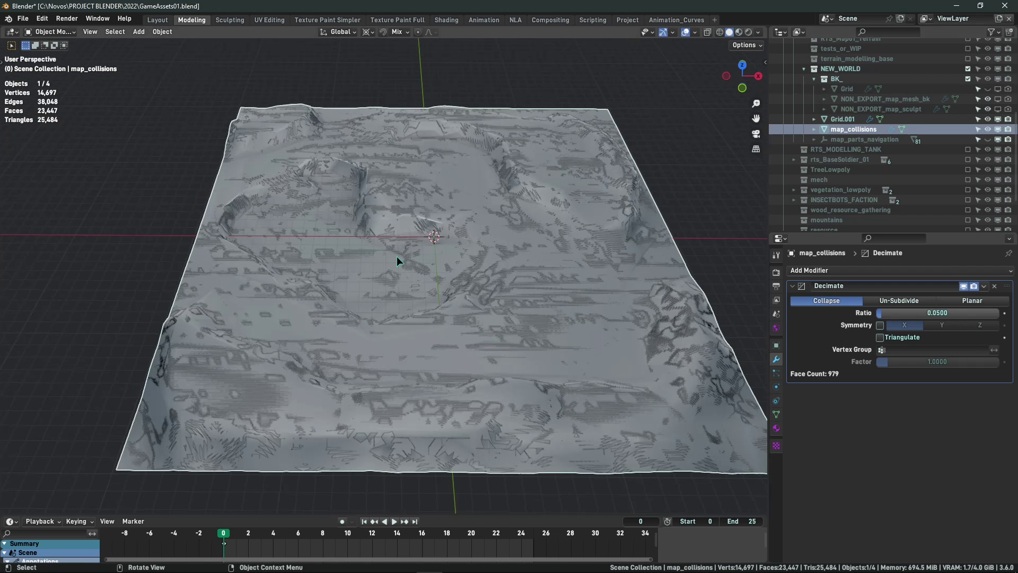
Append the -colonly suffix to the collision mesh's name, making it map_collisions-colonly
double_click(873, 130)
key(ctrl+a)
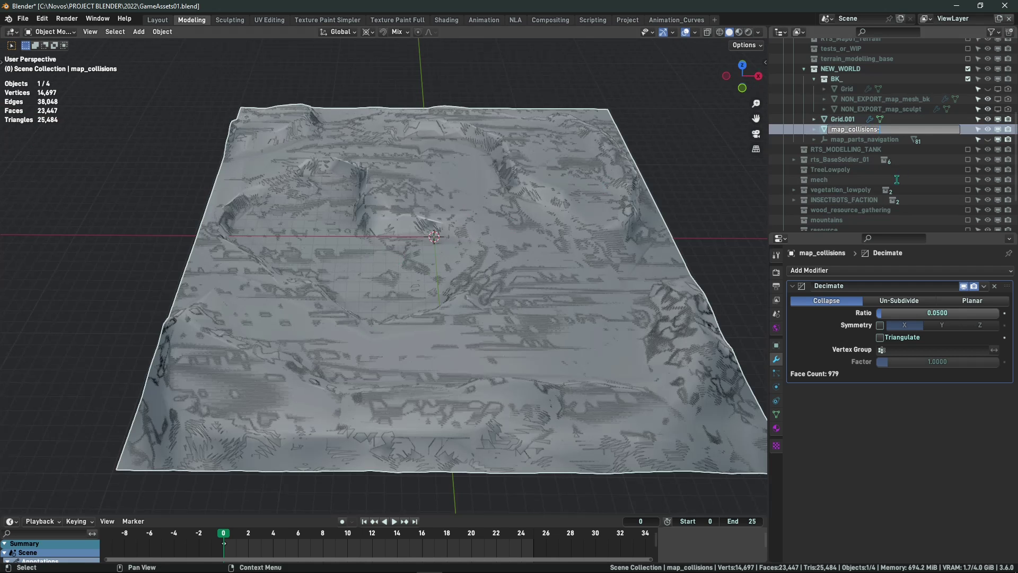
text(-colonly)
key(Return)
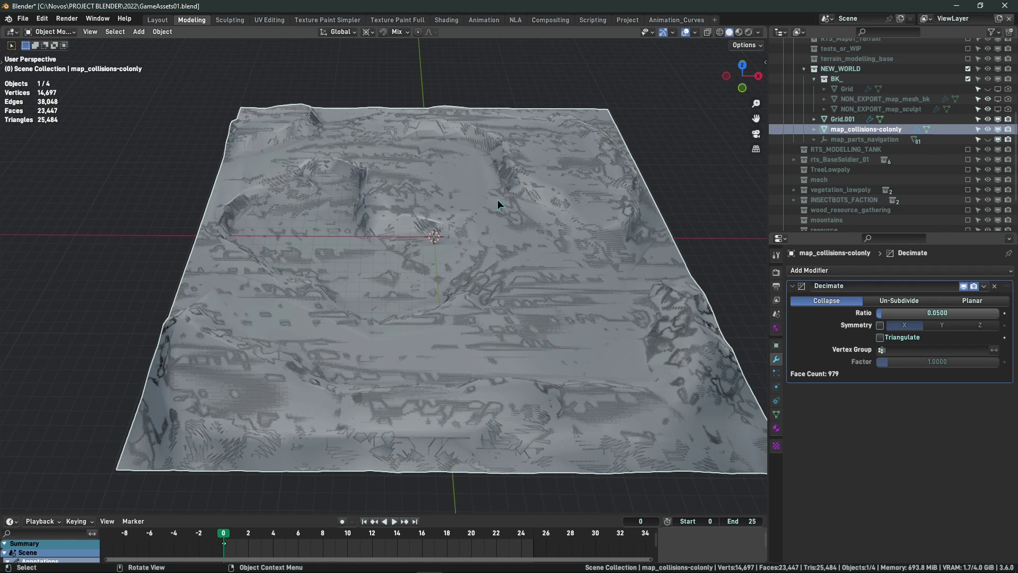
Add a sphere empty at the world origin and move it into the NEW_WORLD collection
middle_drag(162, 116, 526, 282)
key(shift+z)
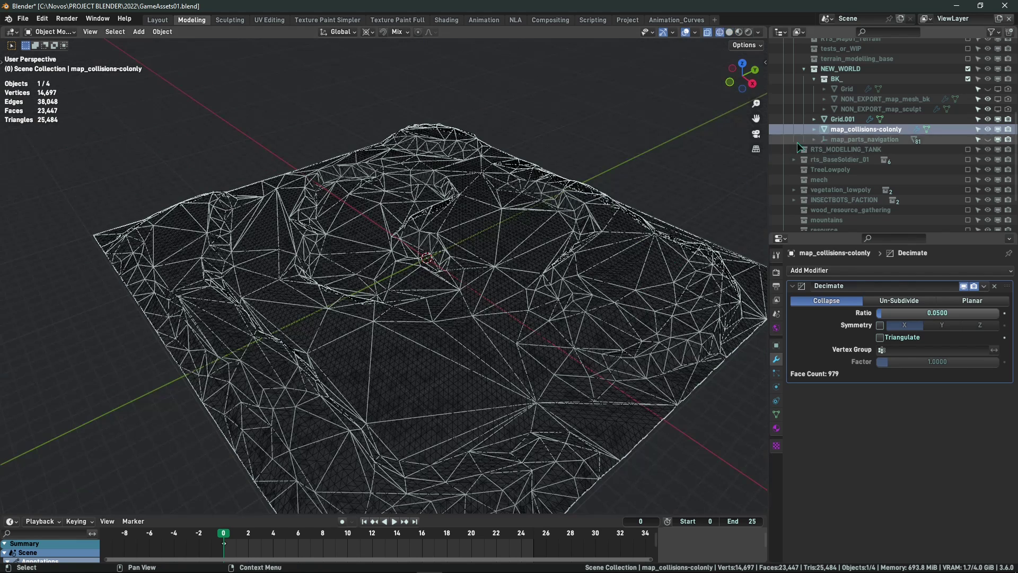
click(842, 119)
key(shift+a)
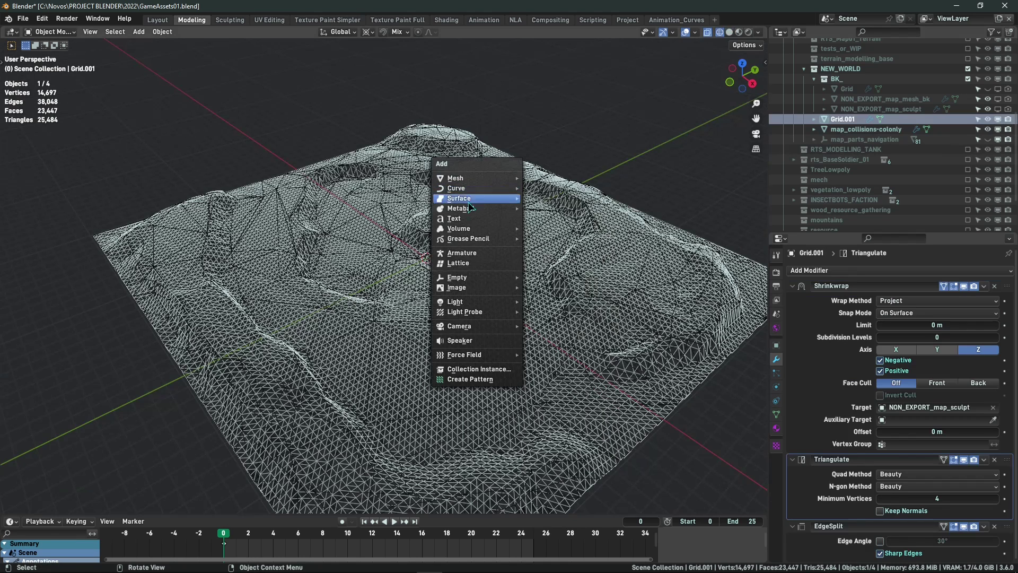
mouse_move(473, 279)
click(550, 330)
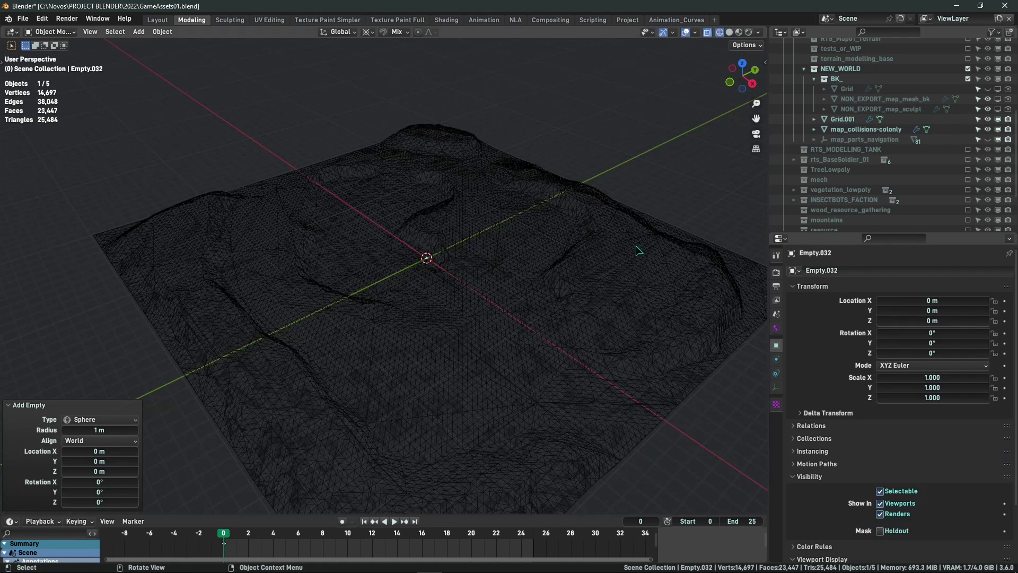
click(776, 387)
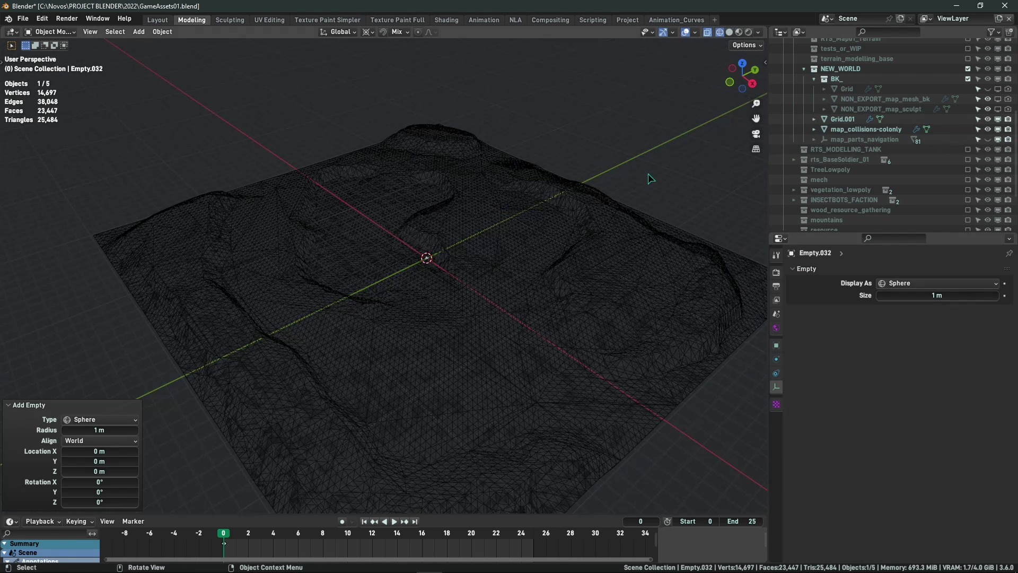
scroll(862, 147, down, 5)
drag(826, 210, 845, 110)
scroll(500, 173, up, 5)
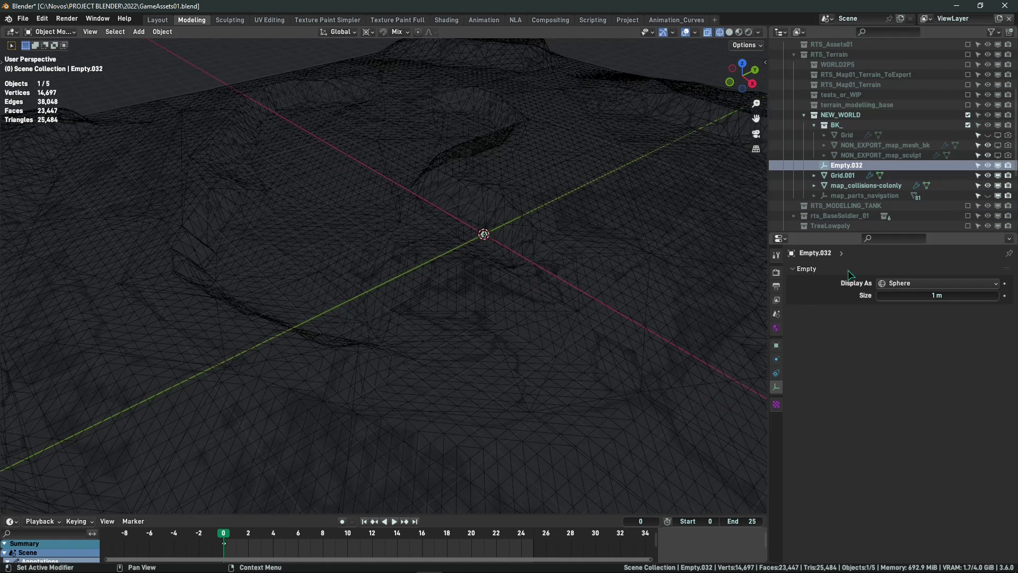
Set the sphere empty's display size to 25 m and switch the viewport back to solid shading
click(903, 295)
click(903, 295)
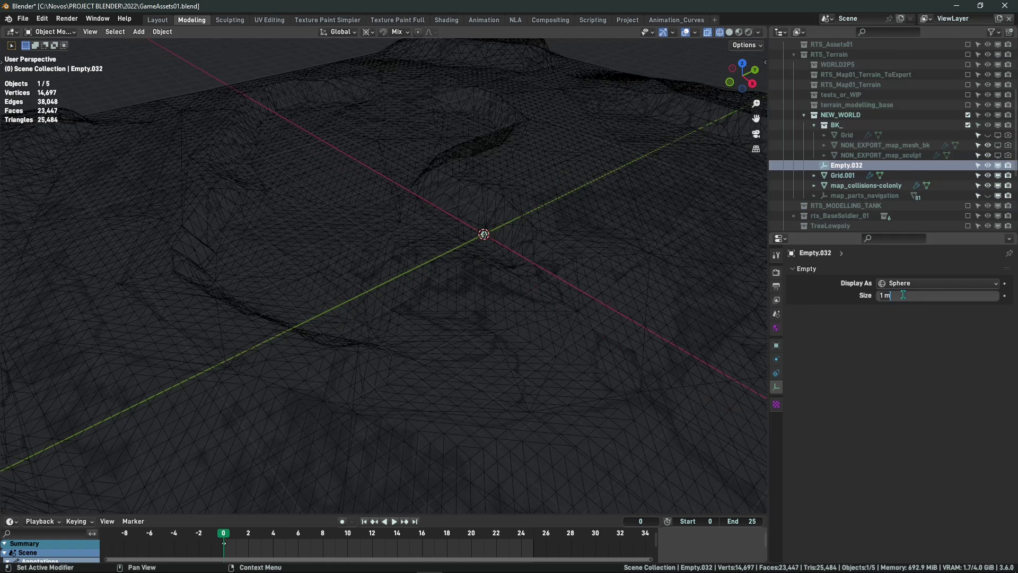
text(25)
key(Return)
key(shift+z)
scroll(665, 246, down, 4)
middle_drag(635, 224, 622, 200)
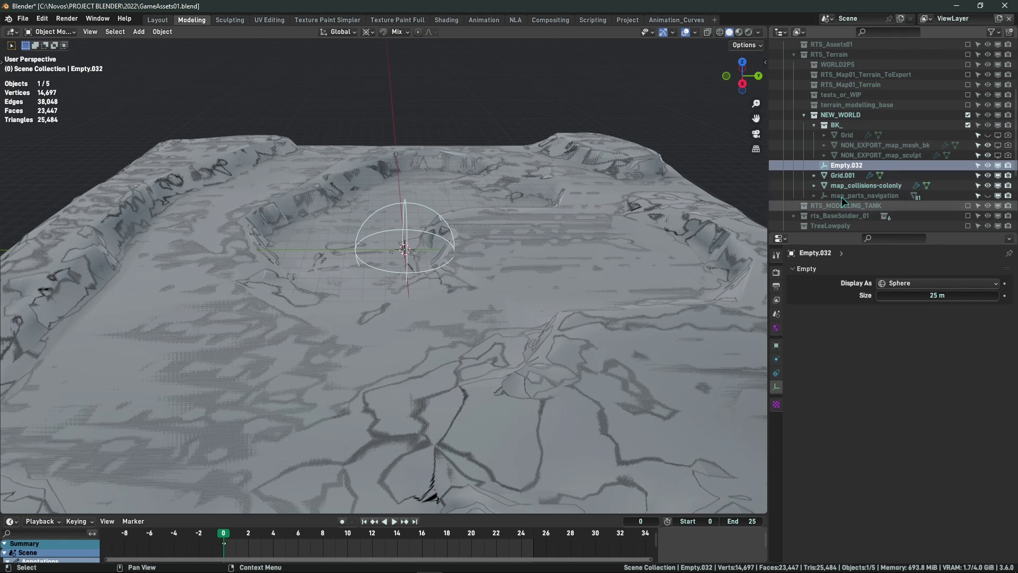
Rename the sphere empty to map_navigation
double_click(857, 166)
scroll(795, 94, down, 3)
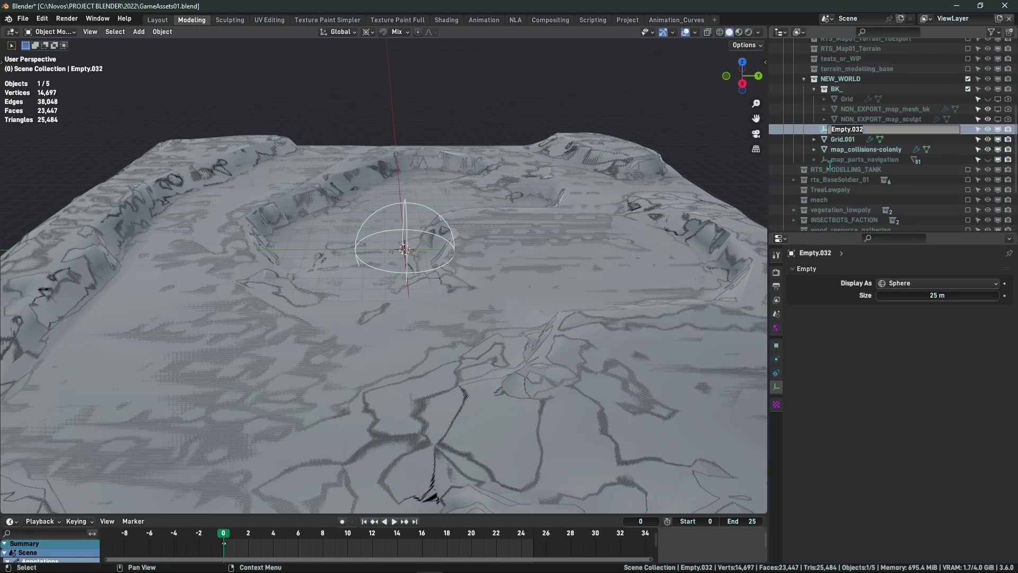
text(map_navigation)
key(Return)
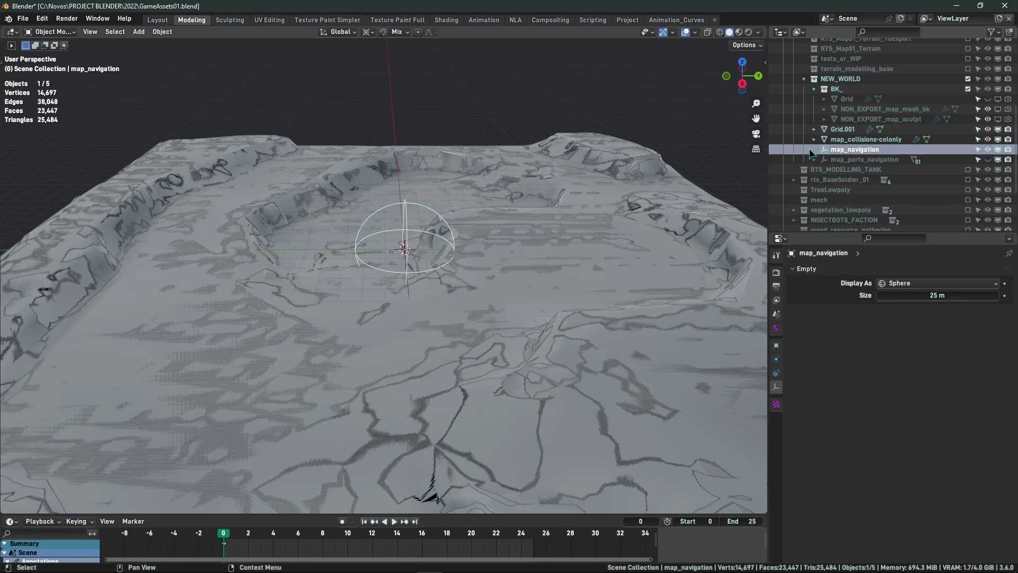
Inspect the seam grid on the Grid.001 terrain mesh in wireframe and Edit Mode
click(834, 122)
click(826, 128)
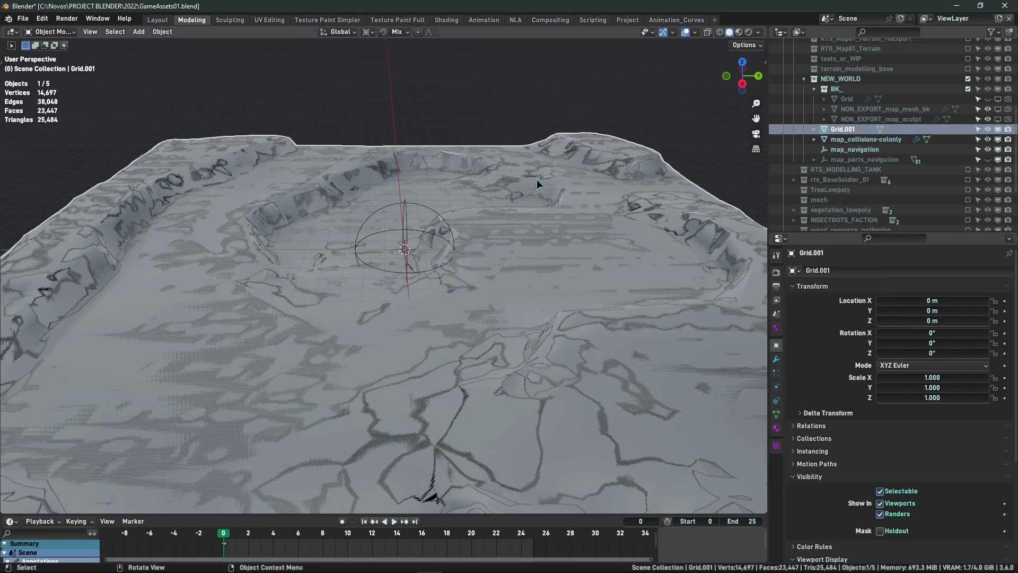
key(shift+z)
scroll(539, 183, down, 4)
key(Tab)
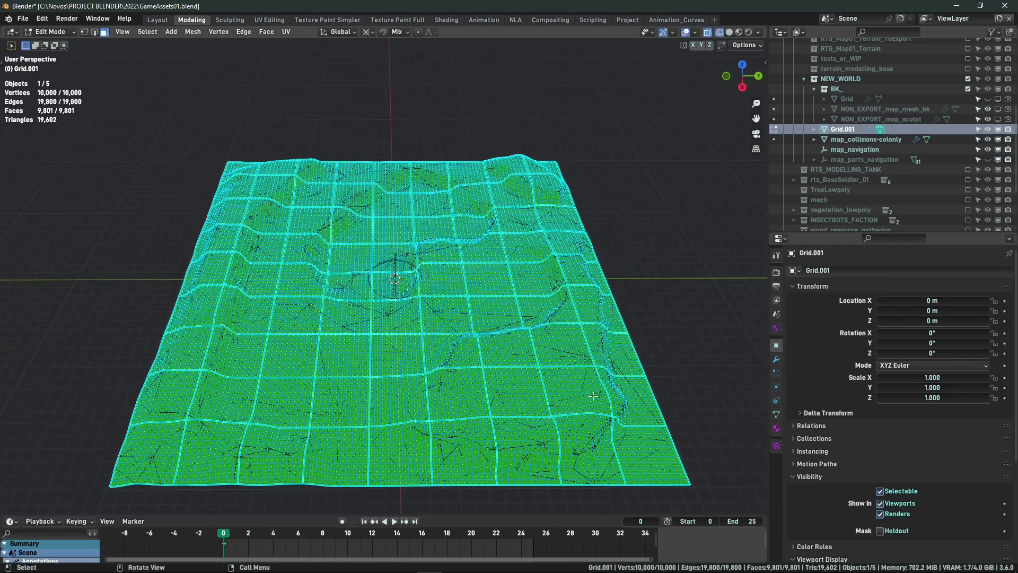
key(Tab)
key(shift+z)
Parent Grid.001 to the map_navigation empty and expand the empty's children in the outliner
drag(853, 133, 872, 148)
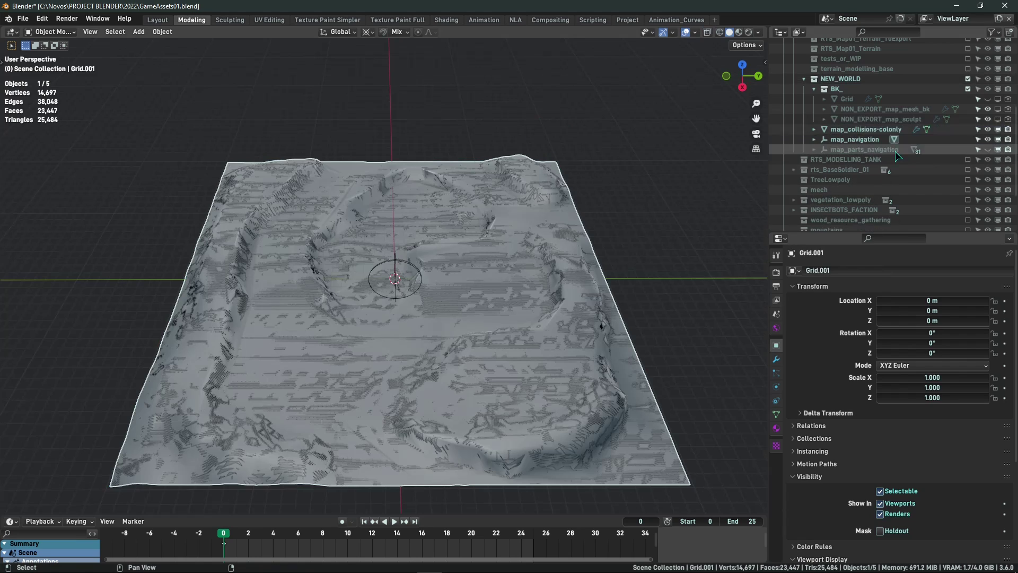
click(859, 140)
click(814, 140)
Try moving the map_navigation empty, and also its child Grid.001 on its own
key(g)
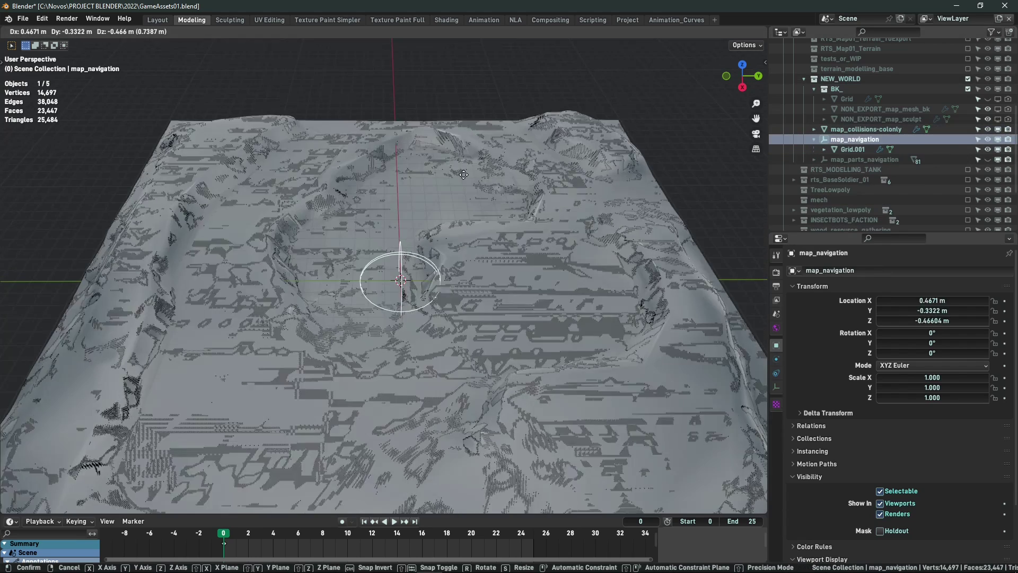
right_click(465, 167)
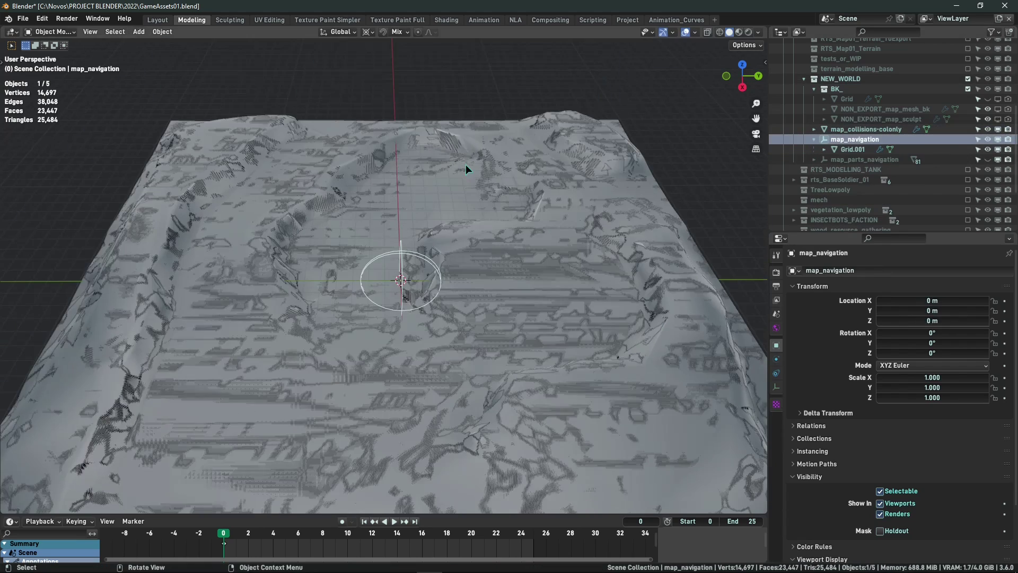
click(846, 149)
key(g)
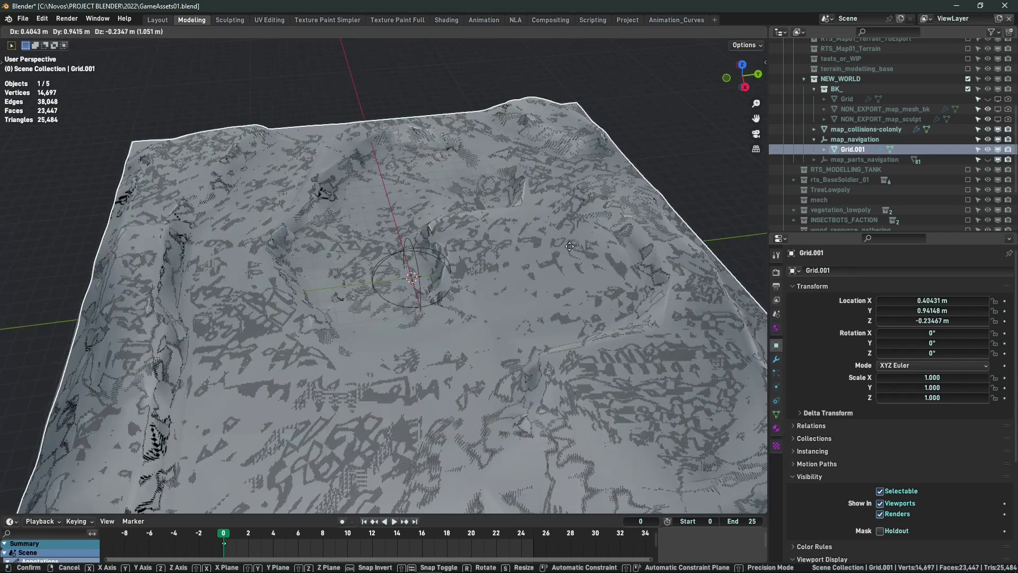
right_click(708, 363)
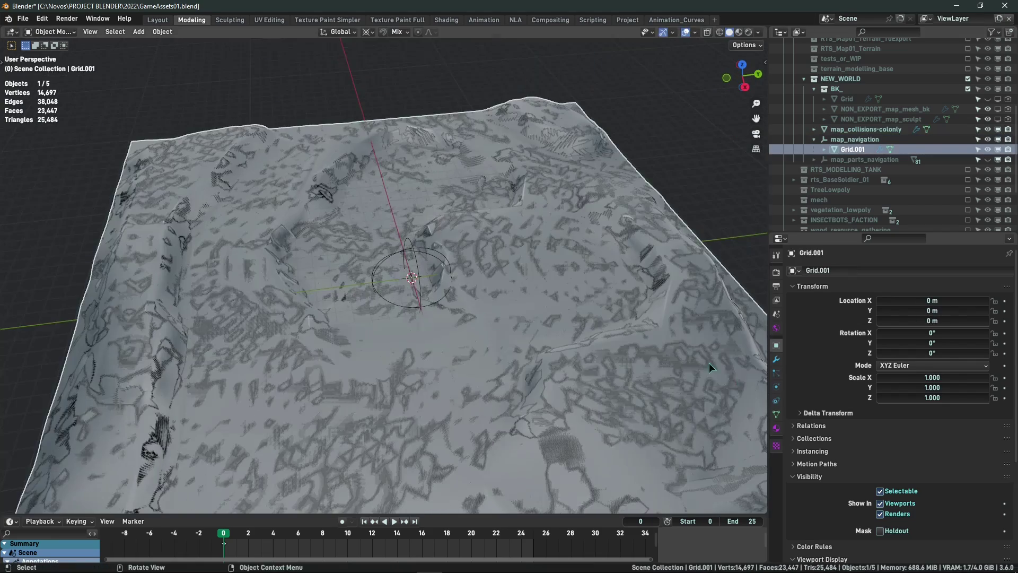
Review Grid.001's modifier stack and examine its mesh in wireframe and Edit Mode
click(776, 359)
scroll(579, 253, down, 3)
scroll(600, 182, up, 2)
key(shift+z)
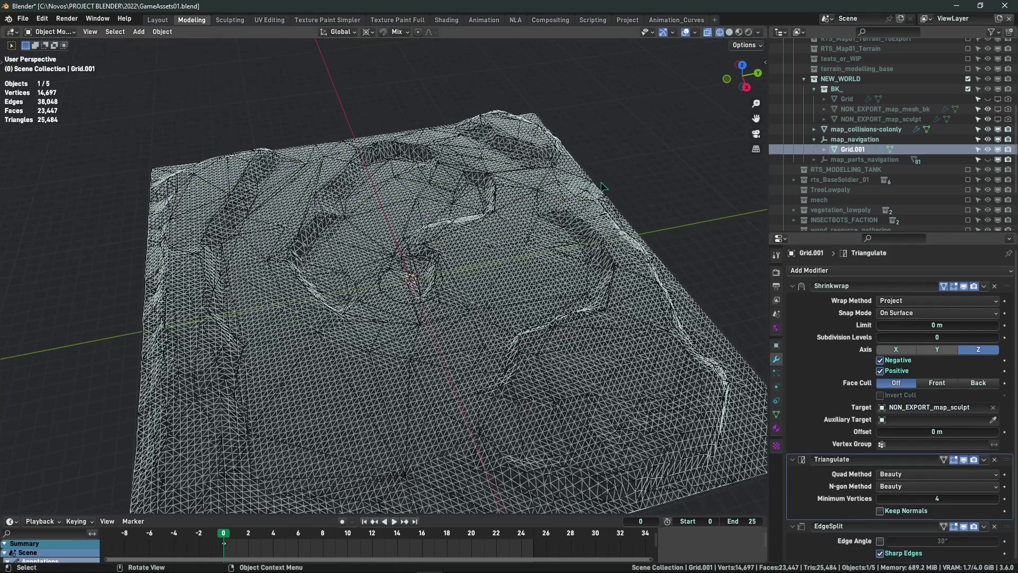
key(Tab)
middle_drag(542, 301, 394, 139)
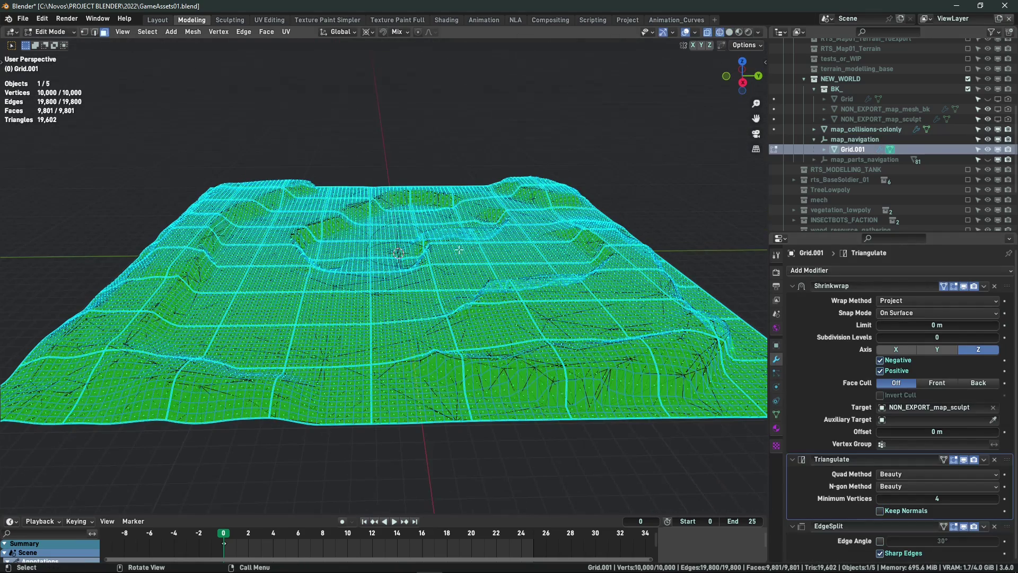
middle_drag(552, 272, 542, 288)
key(Tab)
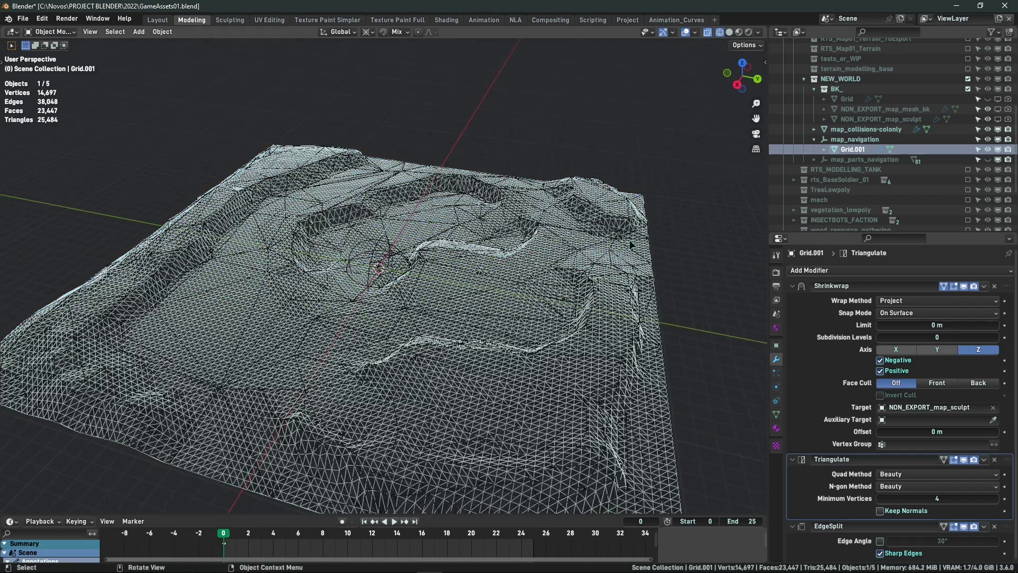
click(851, 271)
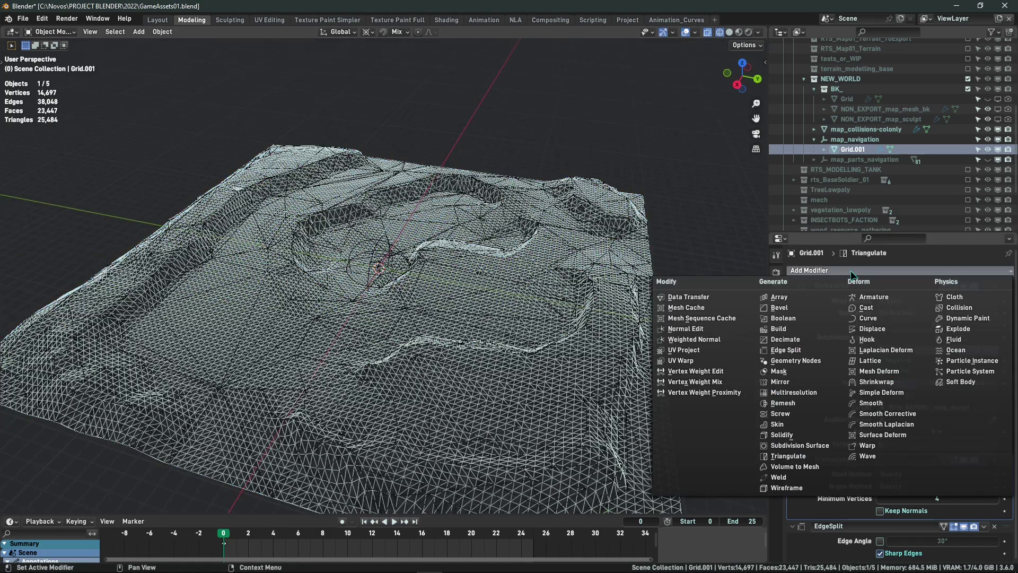
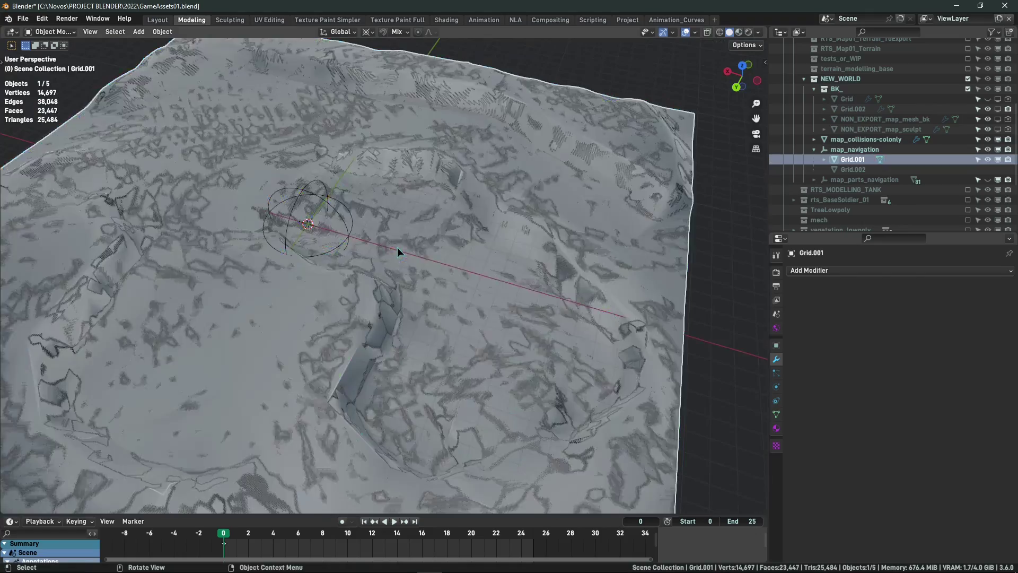
Clear the parent of the Grid.002 backup mesh in the BK_ collection, detaching it from map_navigation
middle_drag(397, 248, 541, 259)
key(alt+shift+z)
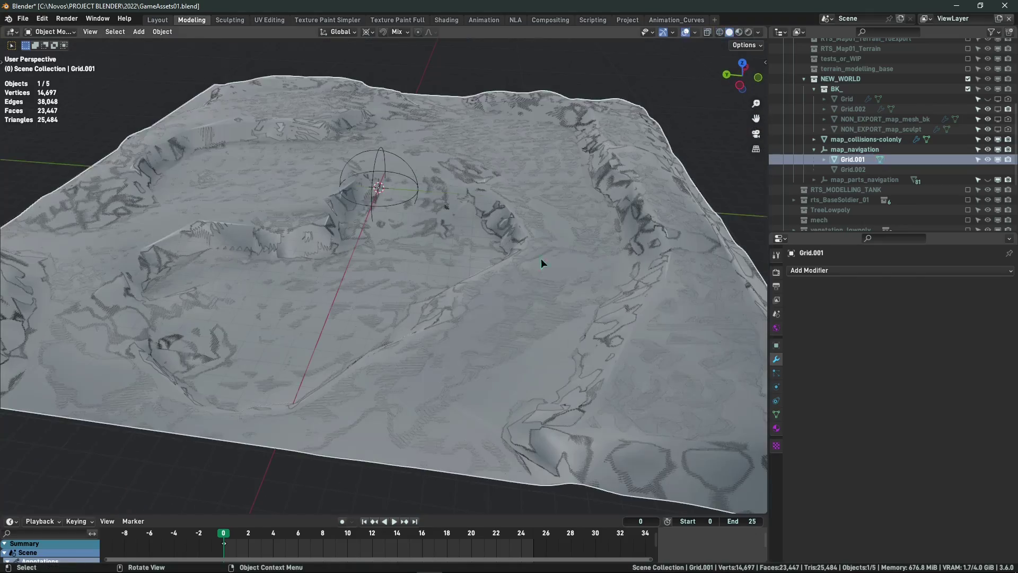
middle_drag(590, 172, 368, 174)
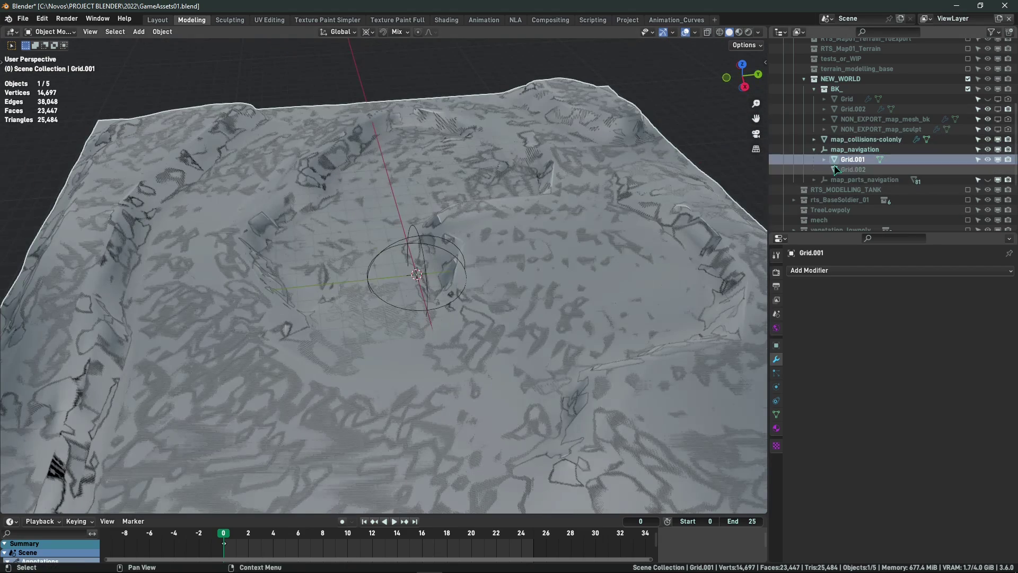
click(849, 169)
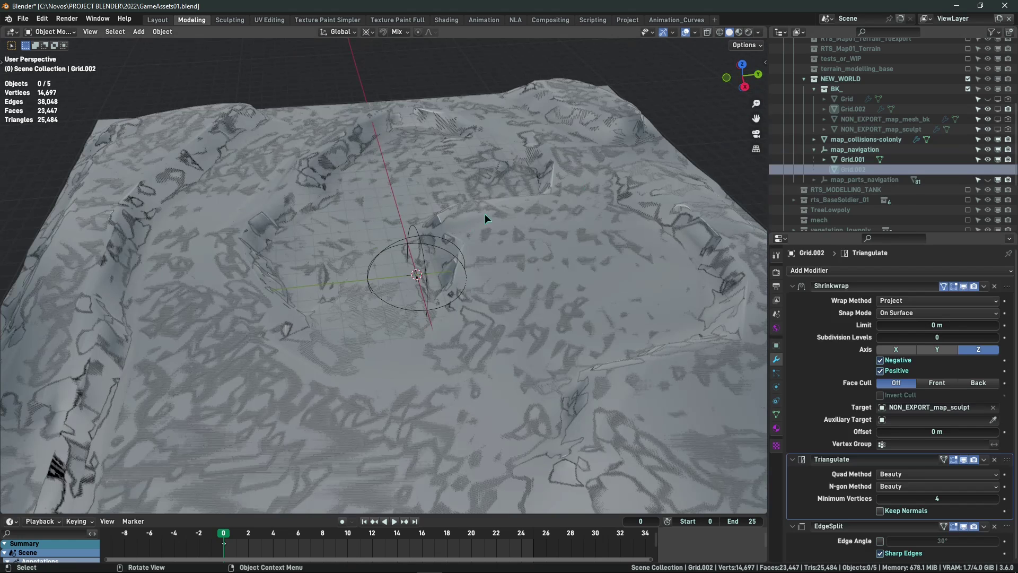
click(846, 109)
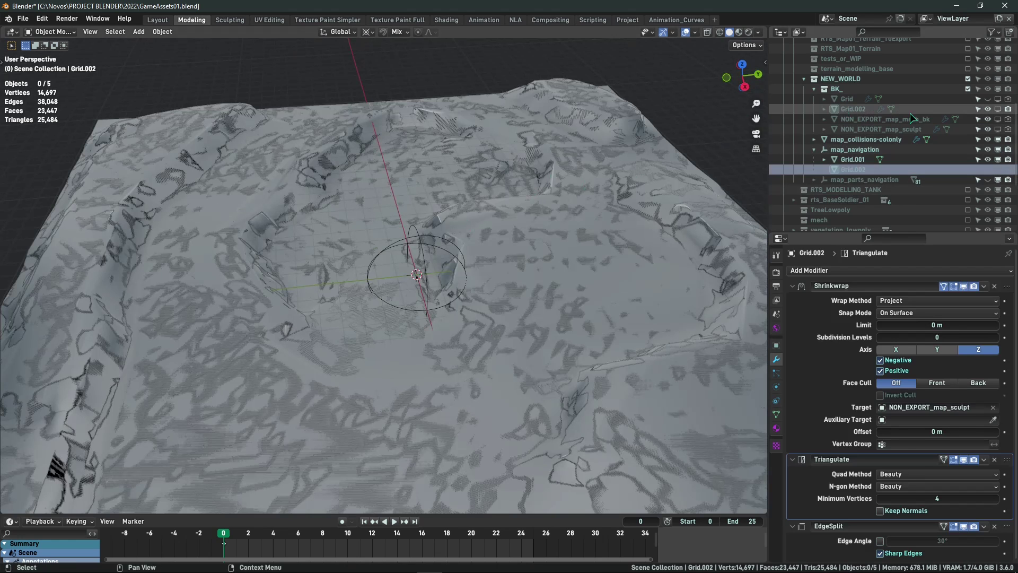
click(853, 108)
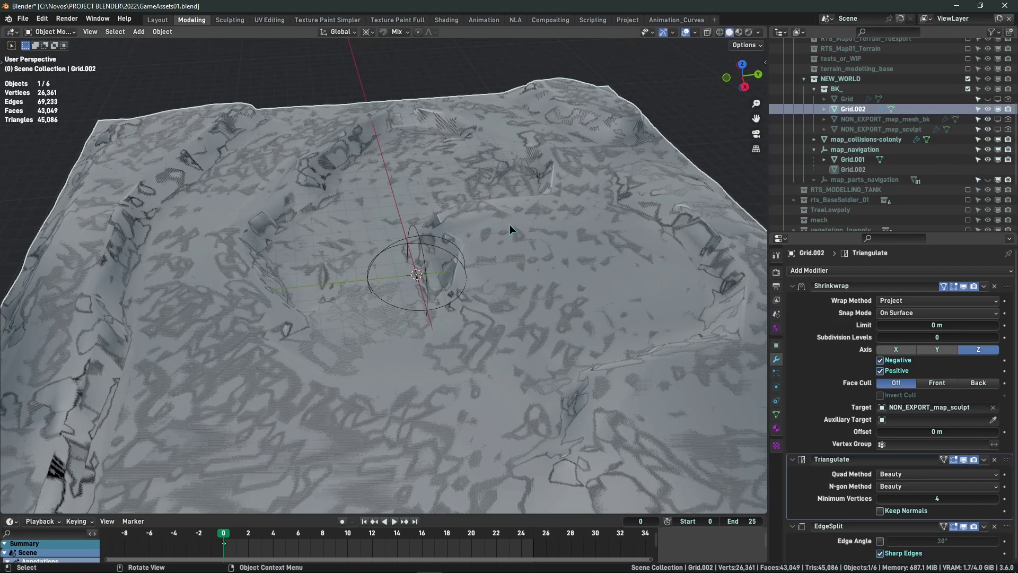
key(alt+p)
click(517, 224)
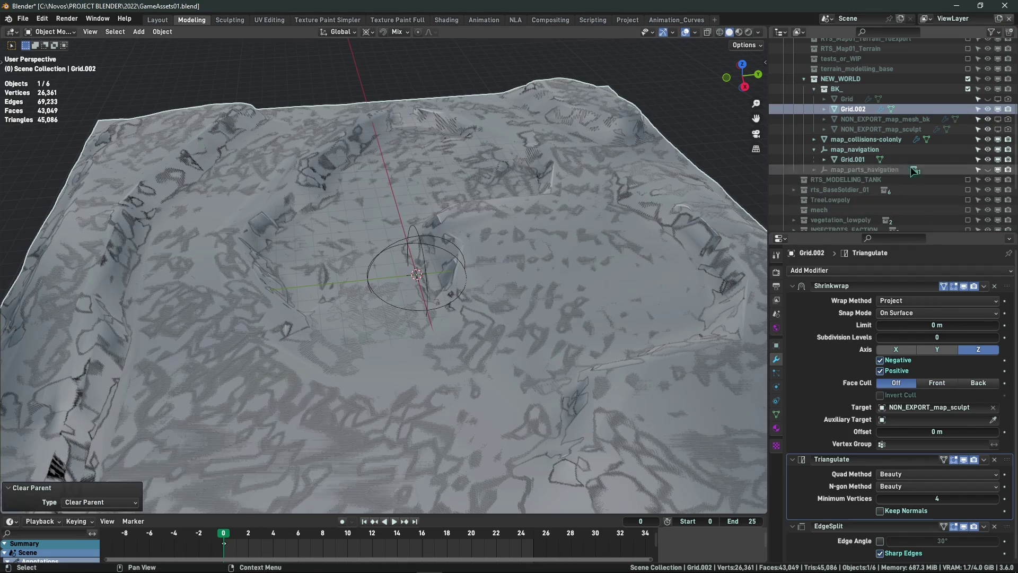
Select Grid.001, check its triangulated mesh in wireframe, and enter Edit Mode with solid shading
click(939, 159)
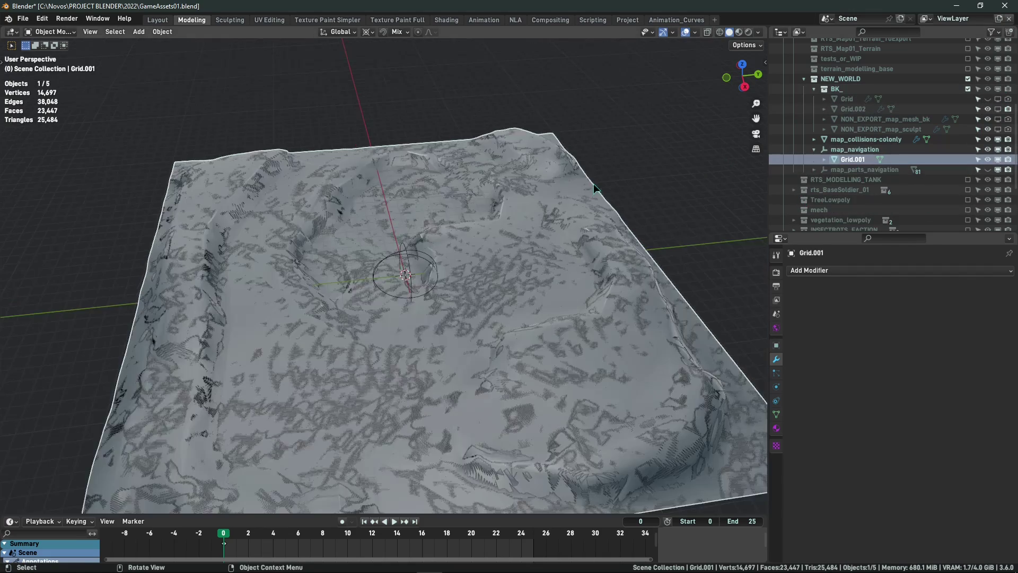
key(shift+z)
middle_drag(594, 184, 517, 172)
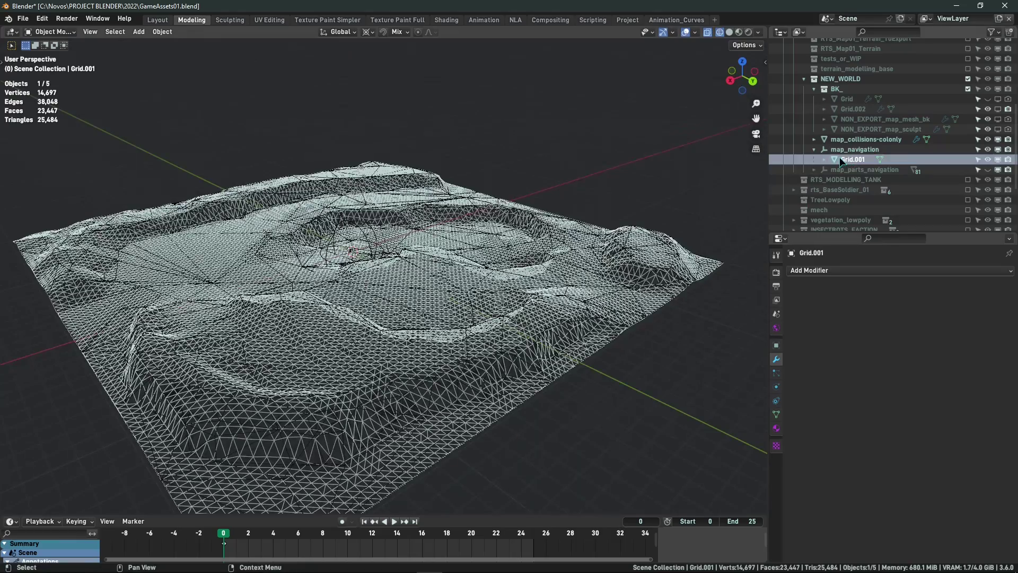
mouse_move(495, 158)
middle_down()
mouse_move(387, 233)
mouse_move(469, 167)
middle_up()
key(shift+z)
key(Tab)
Check the terrain's split by selecting various linked pieces across Grid.001, and clear the selection
click(413, 261)
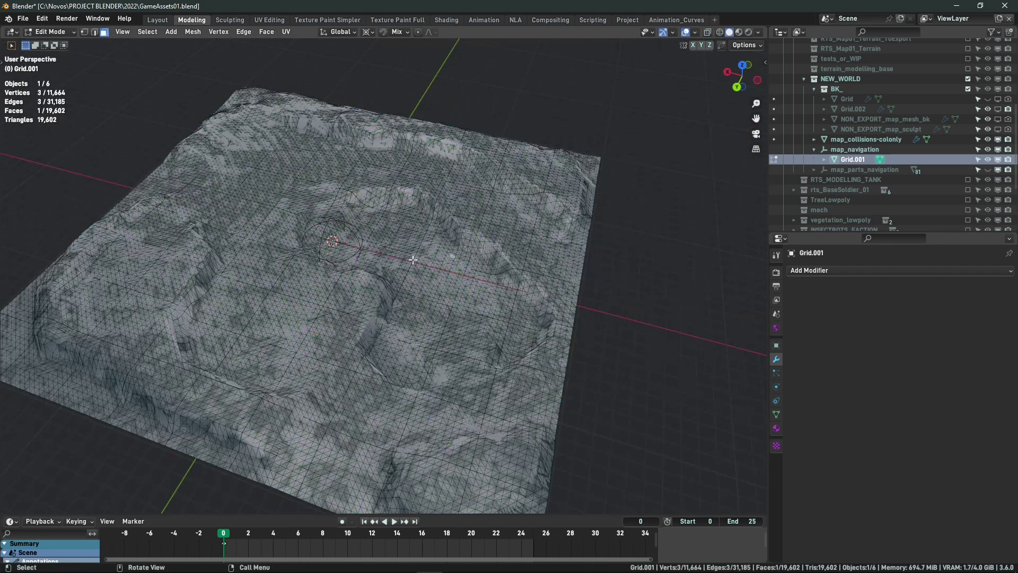
key(l)
key(l)
key(l)
key(l)
key(l)
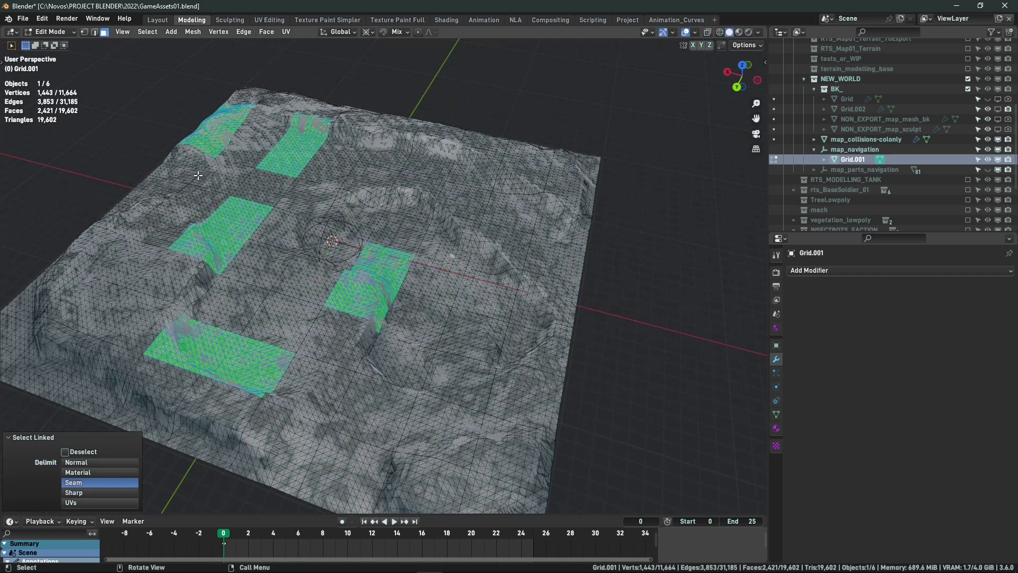
key(l)
key(l)
key(l)
key(l)
key(l)
key(l)
key(l)
key(l)
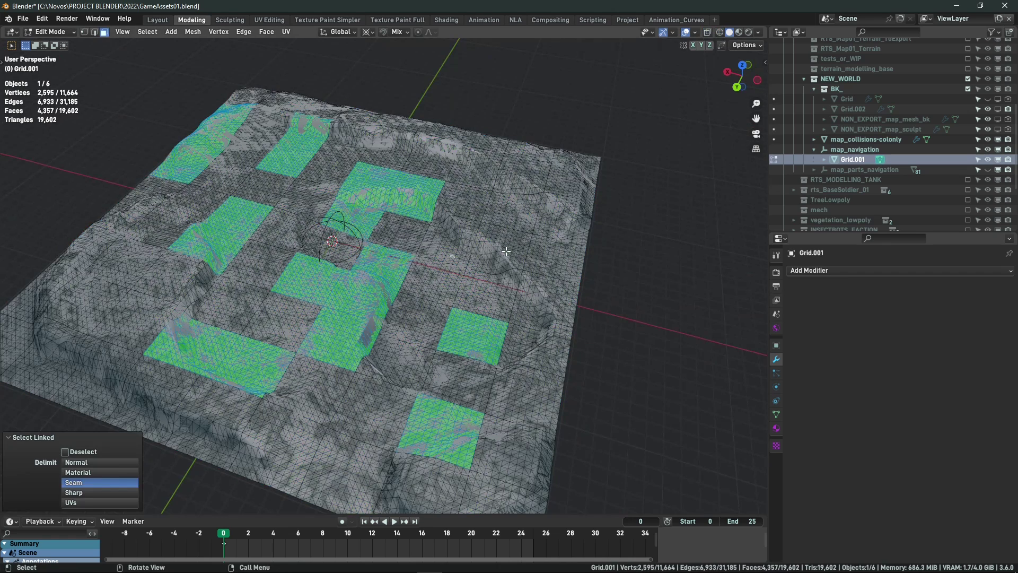
key(l)
key(l)
middle_drag(506, 251, 448, 194)
key(alt+a)
Separate the entire Grid.001 mesh by loose parts and return to Object Mode
key(a)
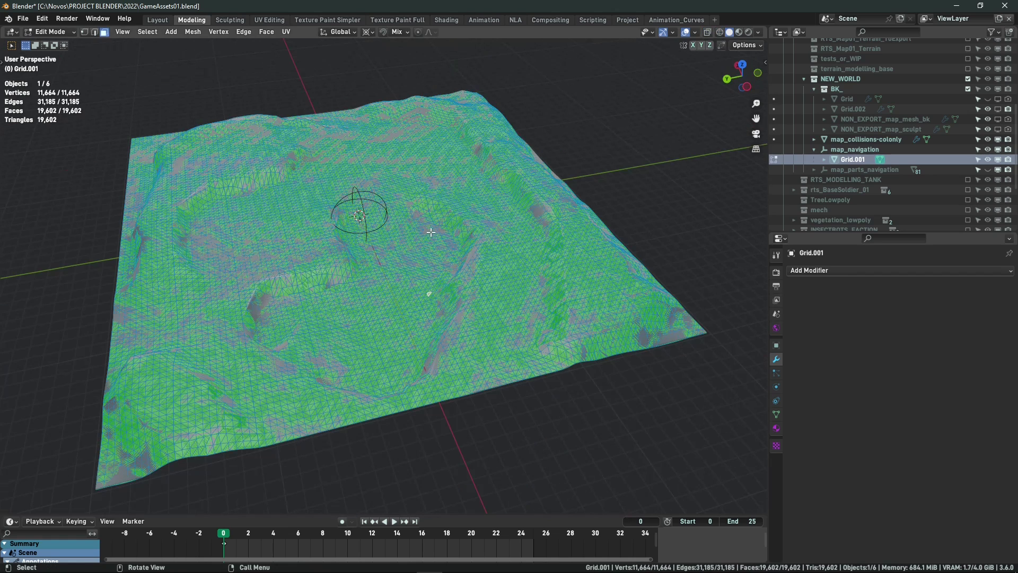
key(p)
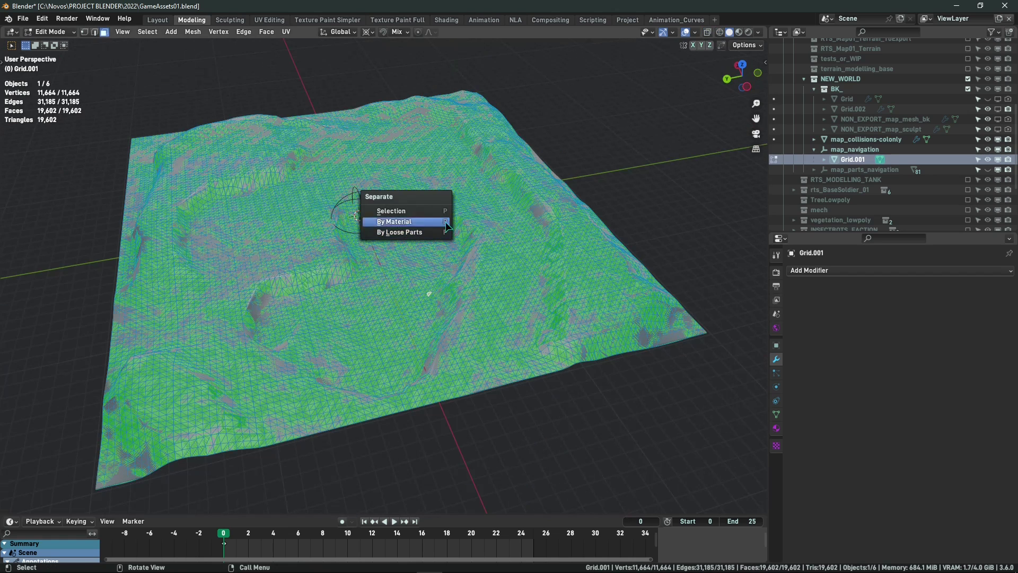
click(390, 237)
middle_drag(612, 247, 631, 229)
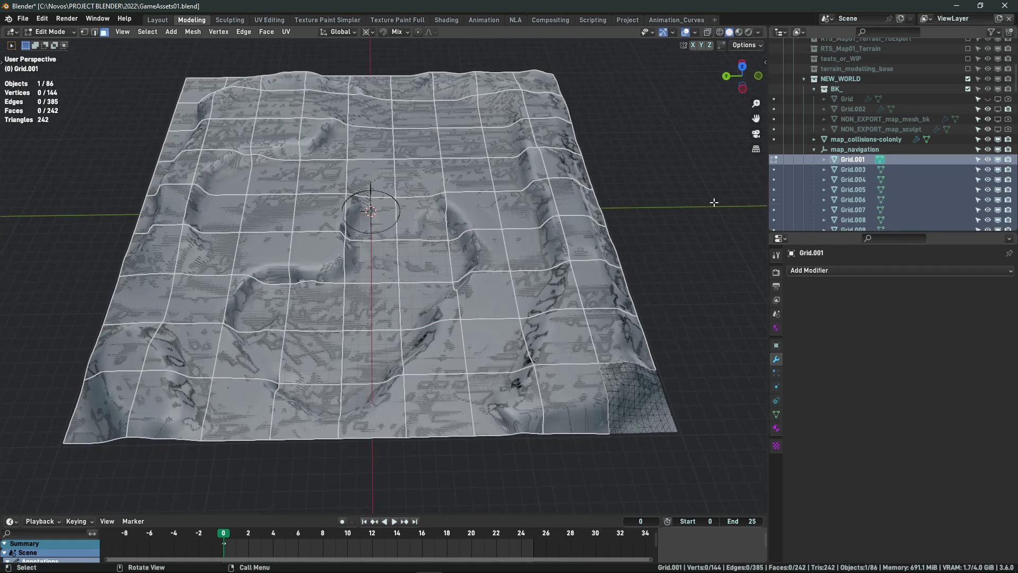
scroll(854, 146, down, 9)
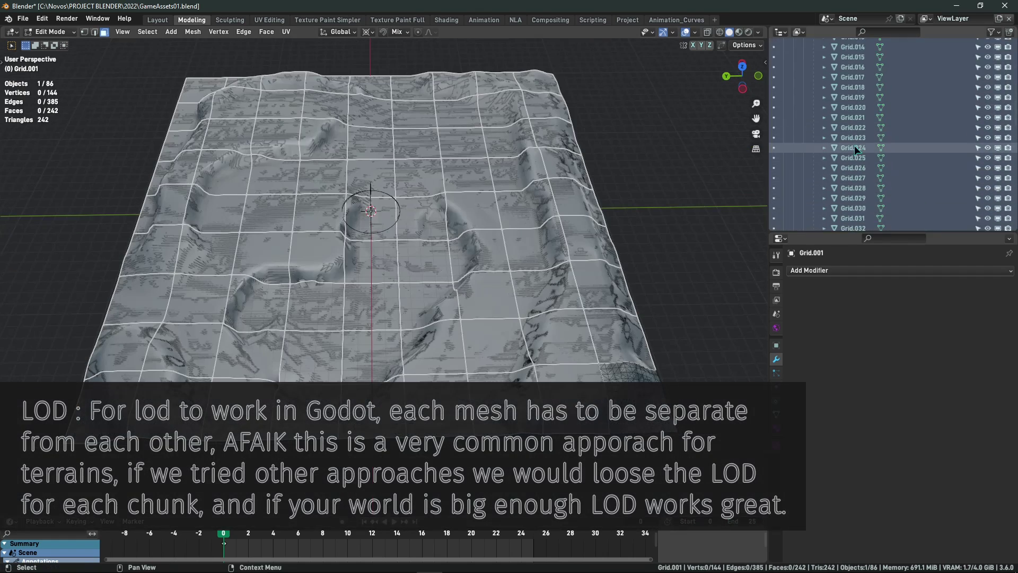
scroll(855, 145, up, 10)
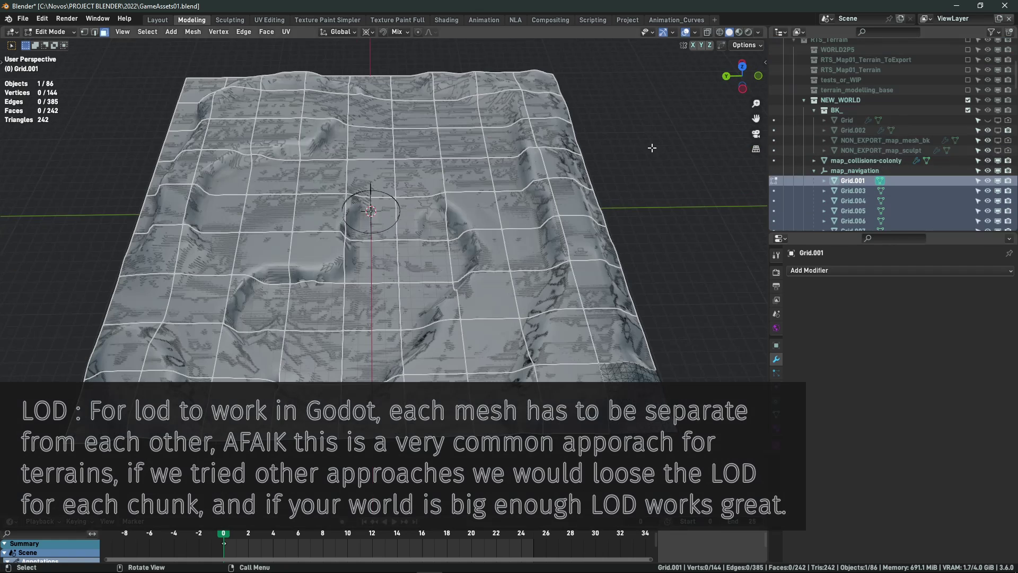
key(Tab)
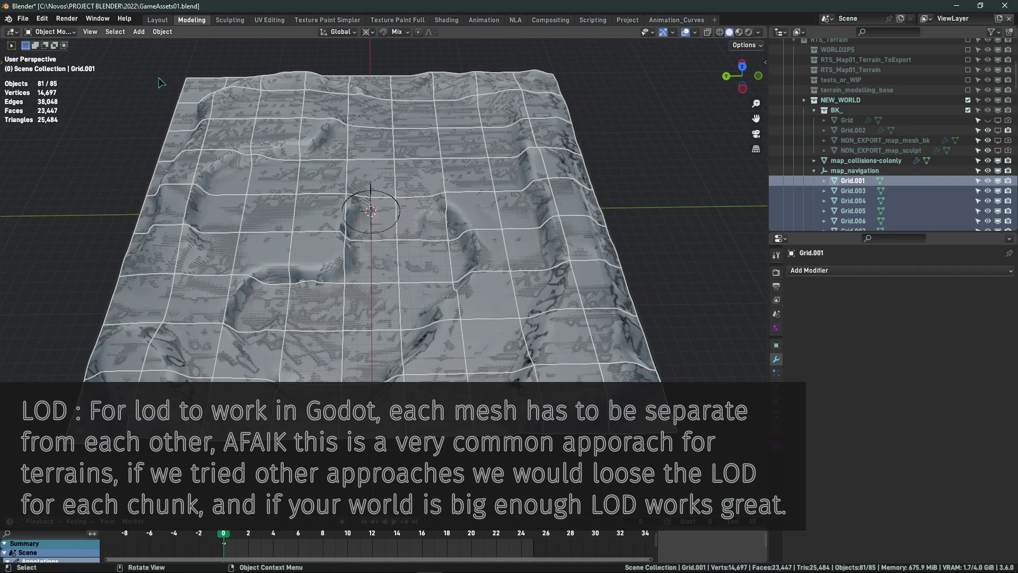
Try scaling all the separated terrain pieces along the Y axis
middle_drag(354, 215, 192, 86)
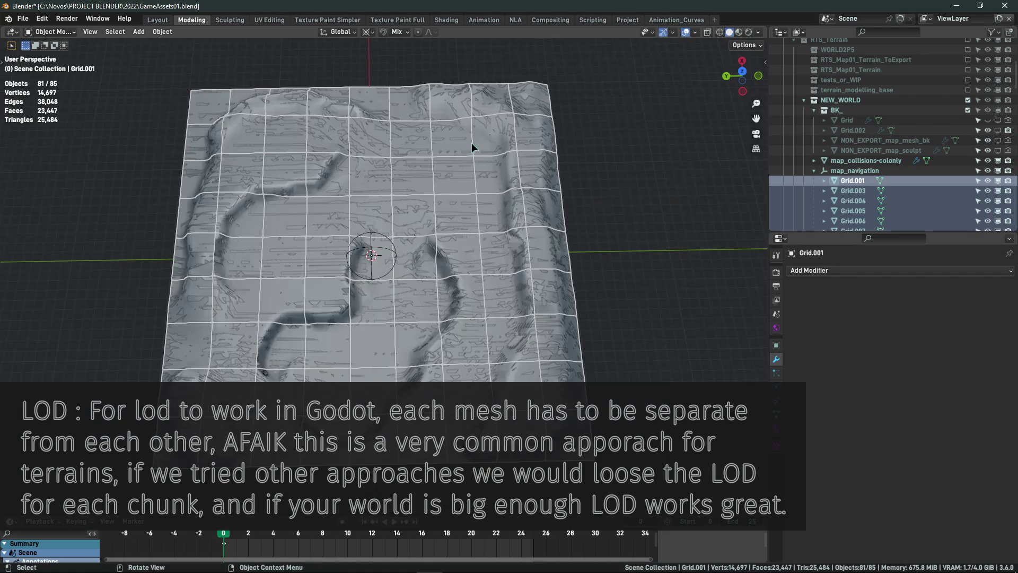
middle_drag(374, 336, 449, 309)
key(s)
key(y)
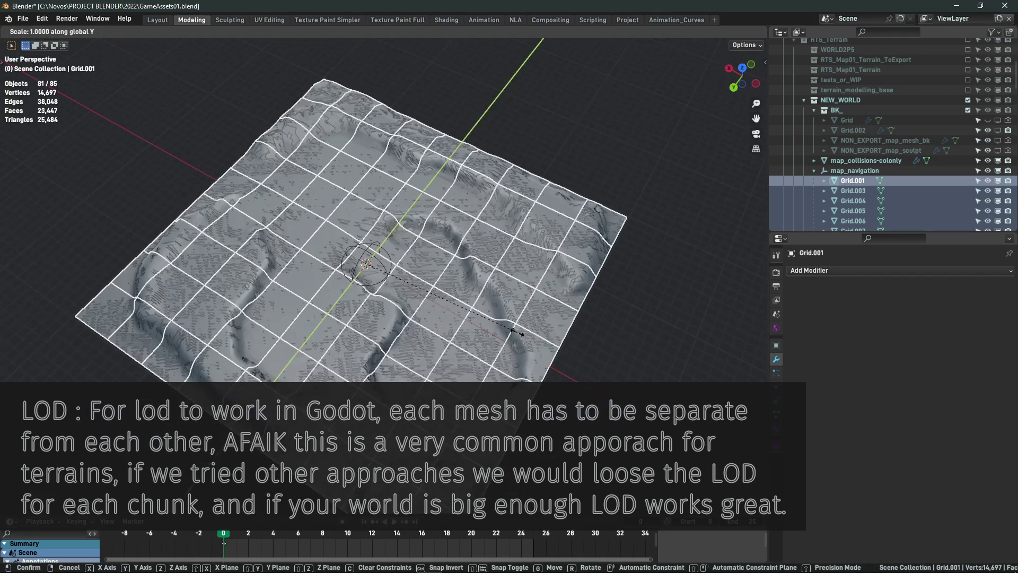
right_click(617, 324)
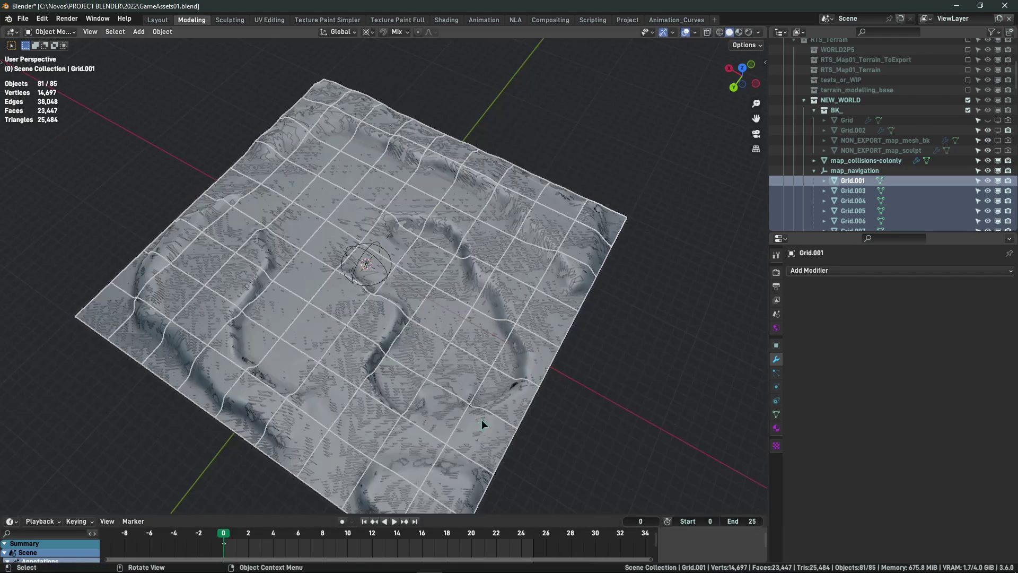
middle_drag(617, 324, 554, 228)
key(ctrl+z)
shift+middle_drag(516, 184, 538, 295)
scroll(547, 303, down, 1)
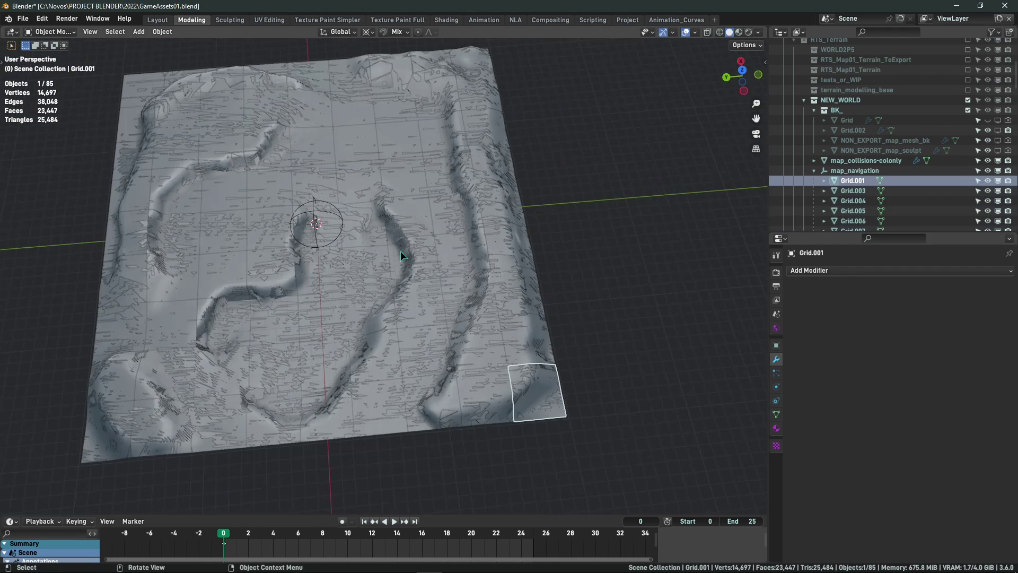
Show the transform sidebar and check the dimensions of several individual terrain pieces
key(n)
key(ctrl+z)
key(ctrl+z)
key(ctrl+z)
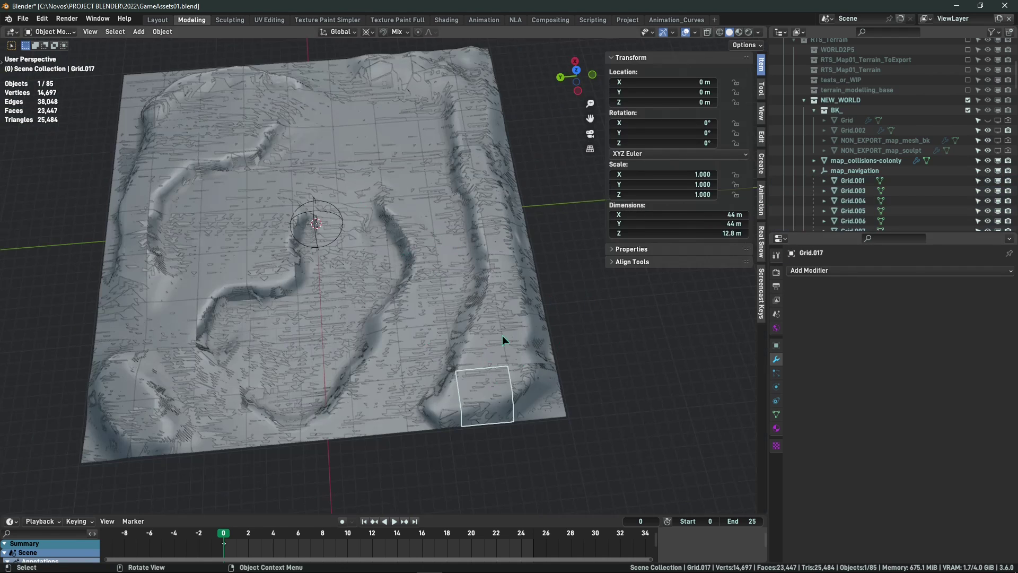
click(440, 268)
click(349, 221)
click(366, 146)
middle_drag(454, 238, 479, 205)
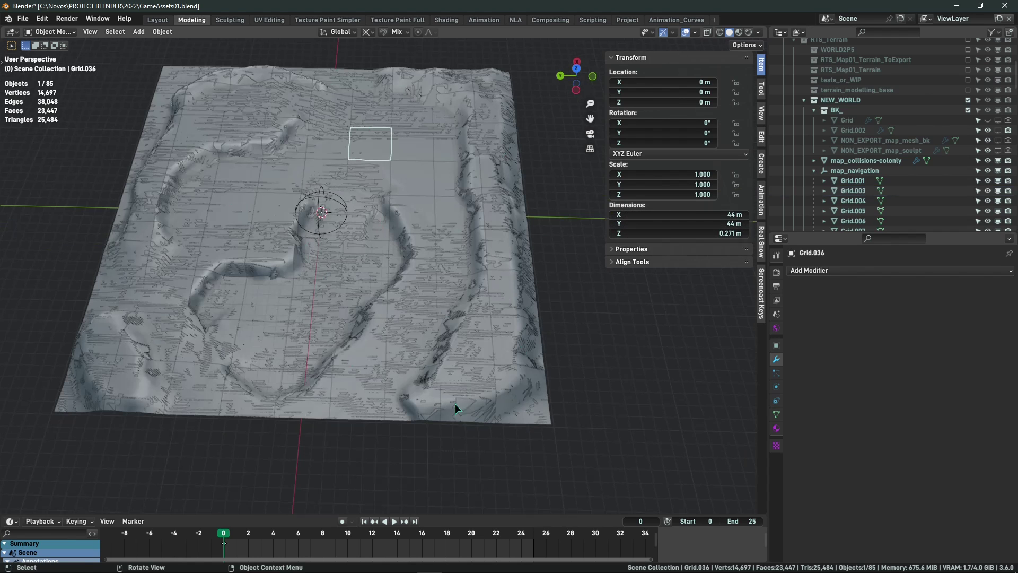
Select another terrain chunk, Grid.080, and hide the transform sidebar
middle_drag(443, 235, 386, 237)
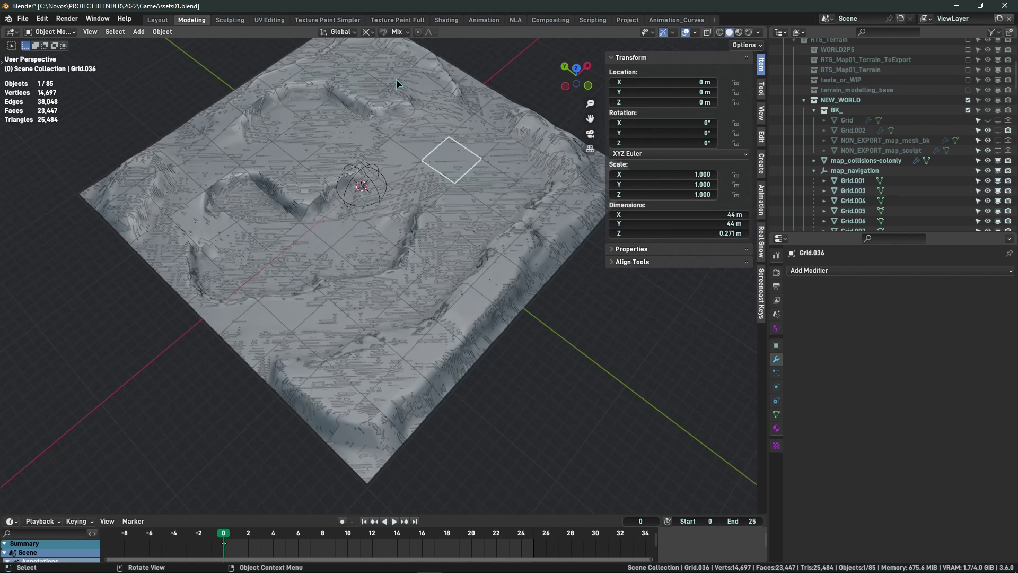
click(399, 102)
key(n)
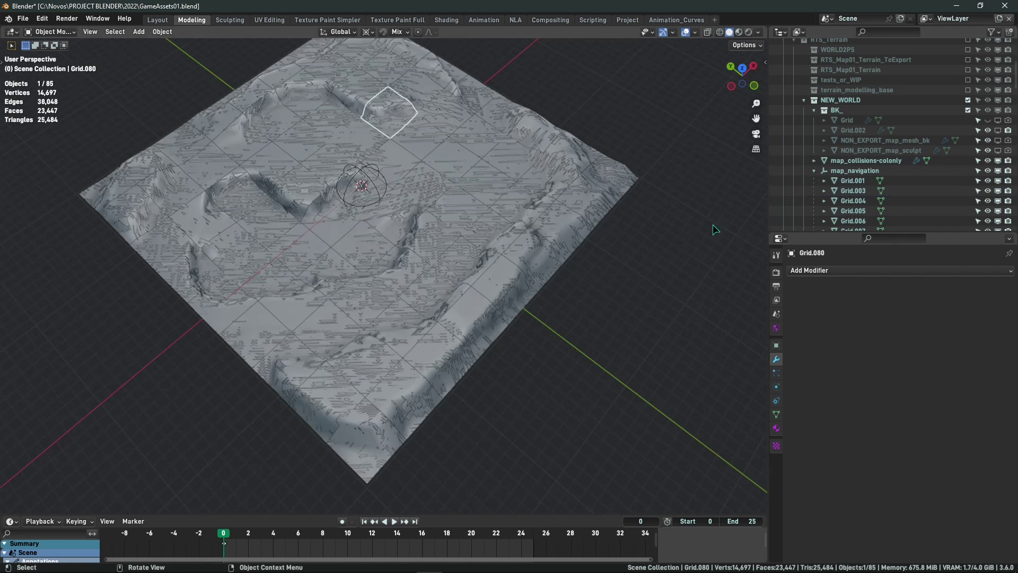
Review the map_navigation hierarchy by collapsing and re-expanding it, and select the map_collisions-colonly mesh
click(840, 169)
click(814, 171)
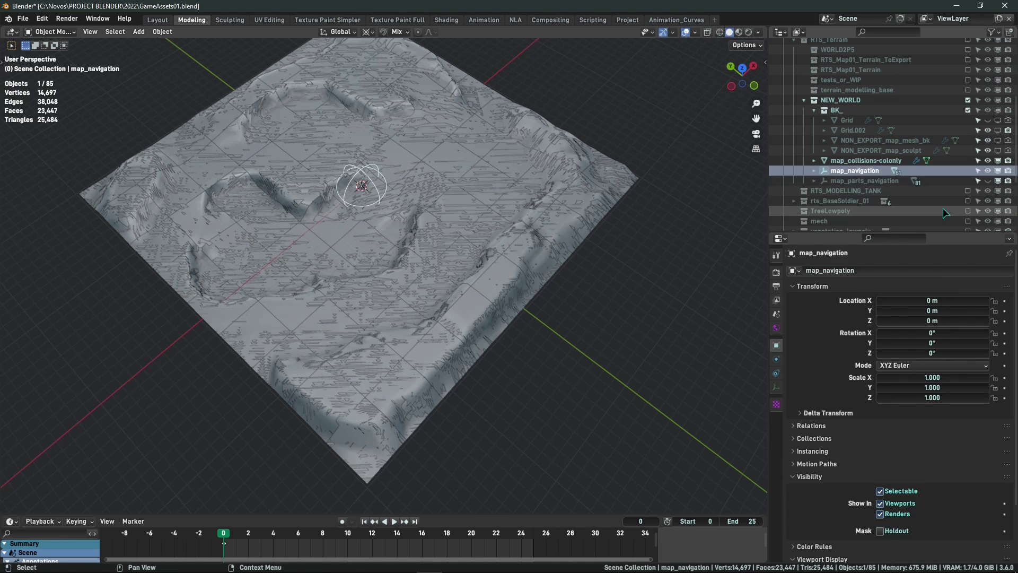
click(853, 161)
click(814, 171)
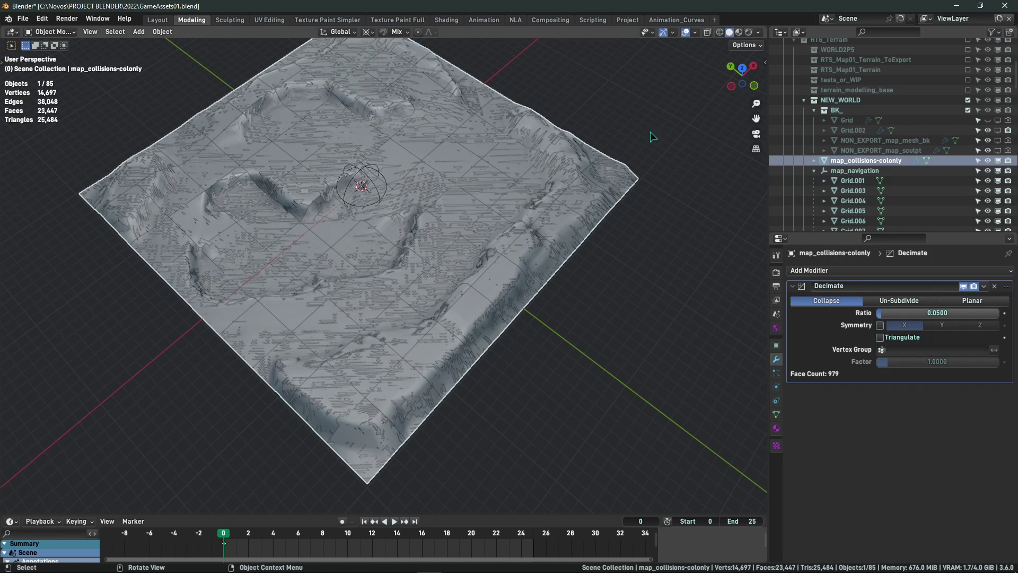
middle_drag(601, 155, 484, 173)
scroll(569, 172, up, 5)
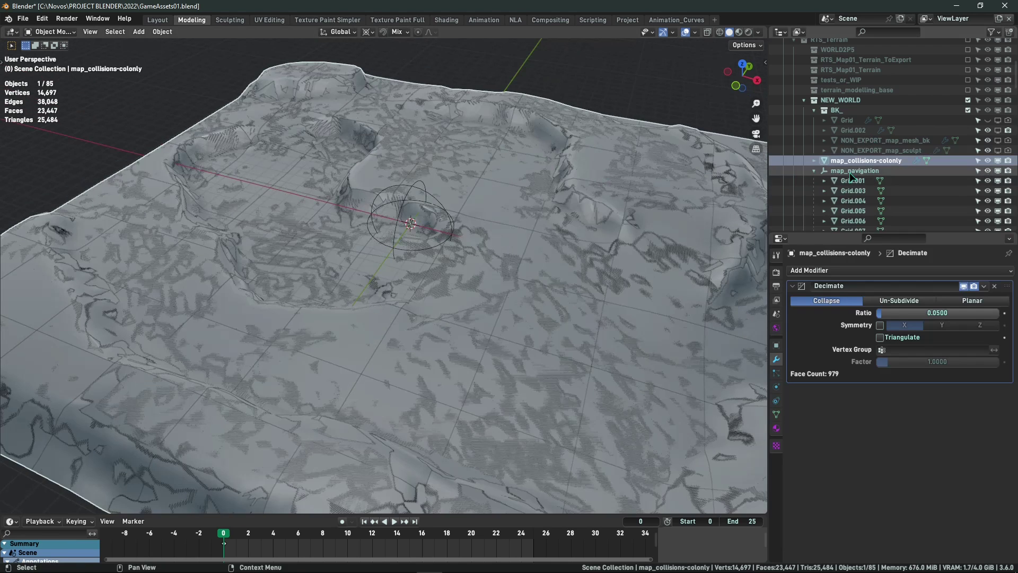
Select map_collisions-colonly and map_navigation, extending the selection to all of map_navigation's children
key(shift+g)
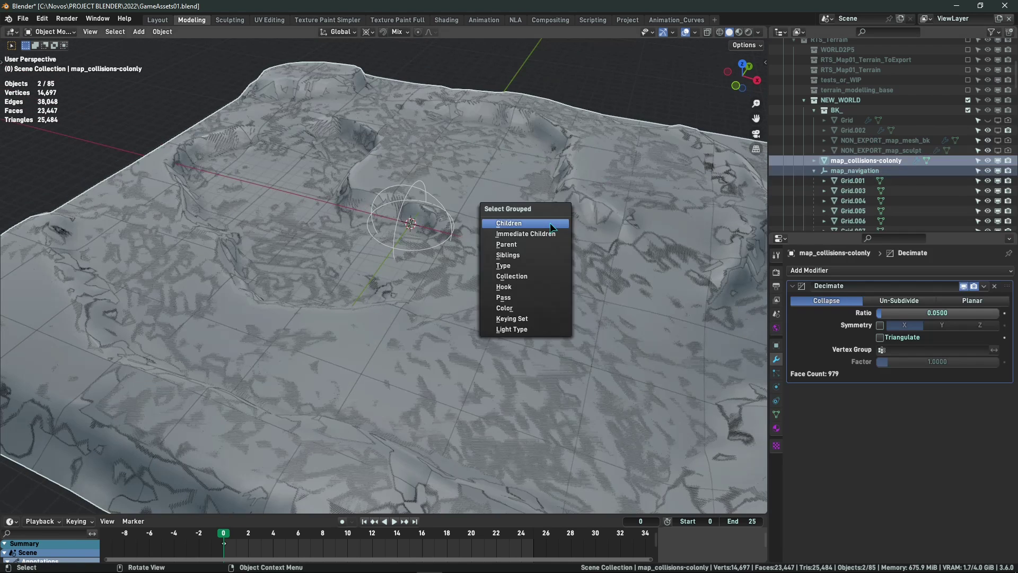
click(557, 219)
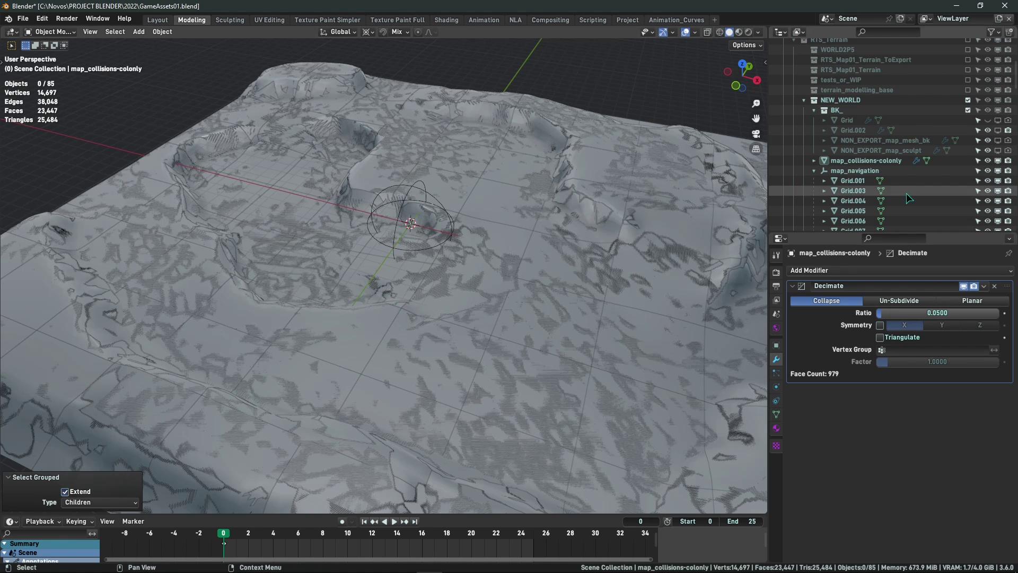
click(839, 169)
key(shift+g)
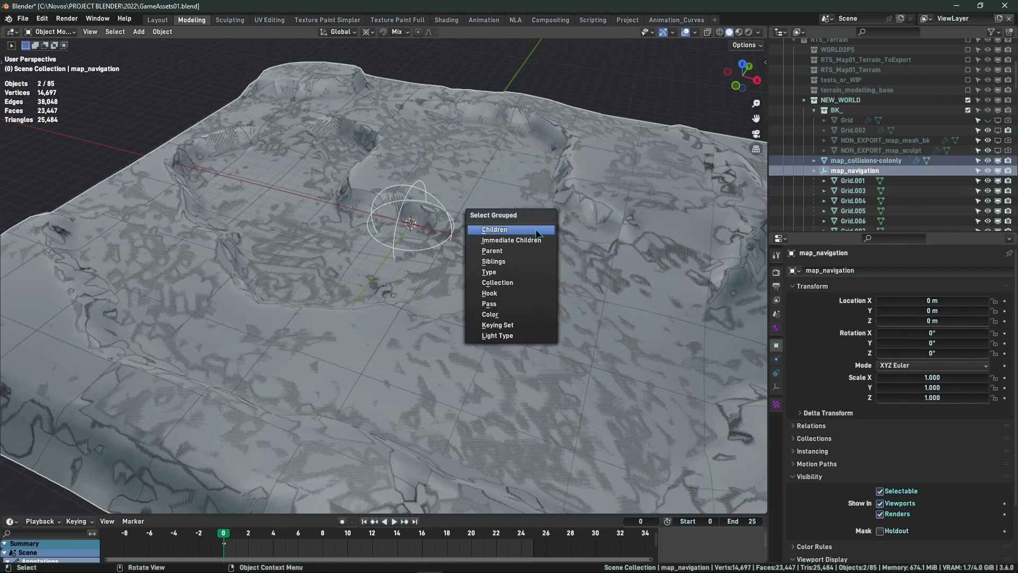
click(535, 229)
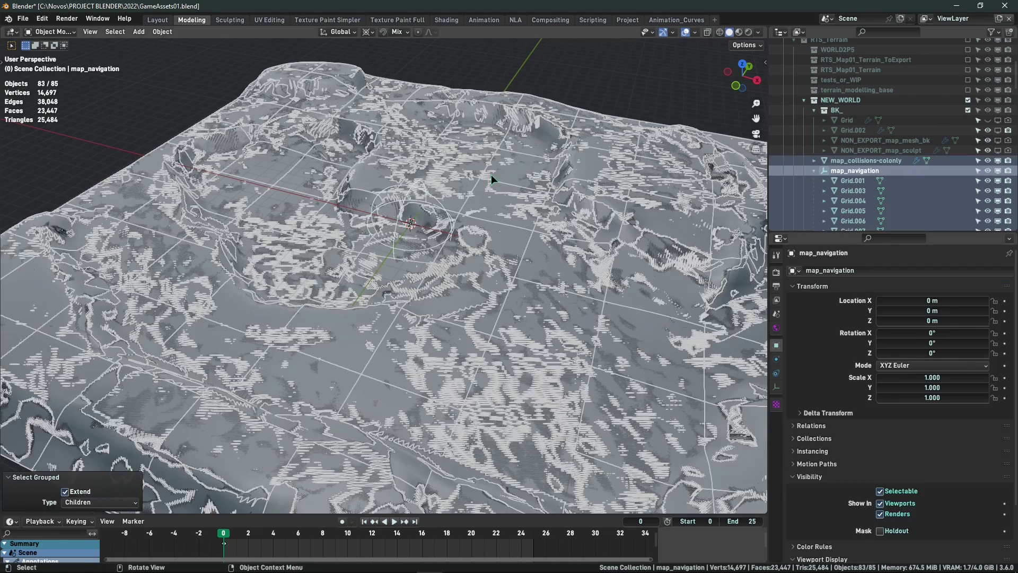
middle_drag(491, 175, 414, 217)
scroll(550, 129, down, 4)
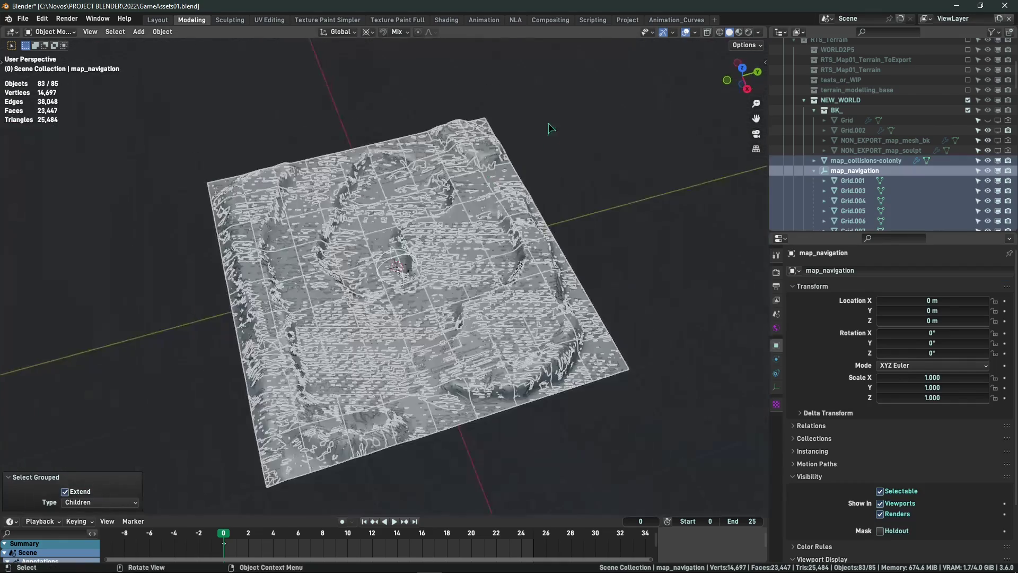
Check the selected terrain objects in wireframe, return to solid shading, and try moving them together
mouse_move(542, 176)
middle_down()
mouse_move(573, 195)
mouse_move(481, 244)
middle_up()
key(shift+z)
scroll(485, 249, up, 4)
scroll(430, 284, down, 3)
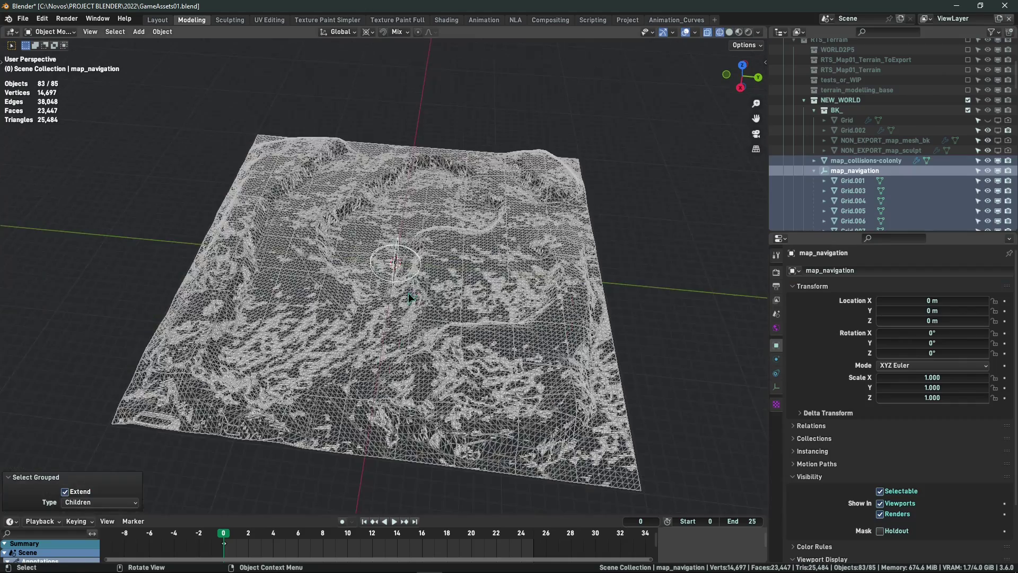
key(shift+z)
key(g)
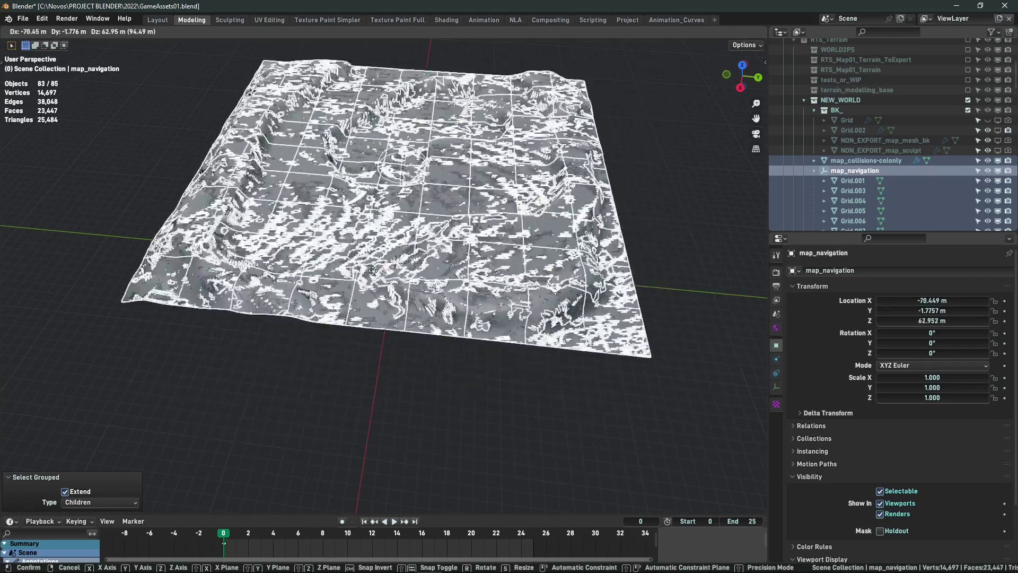
right_click(446, 275)
scroll(447, 274, up, 4)
mouse_move(522, 231)
middle_down()
mouse_move(410, 217)
mouse_move(583, 201)
middle_up()
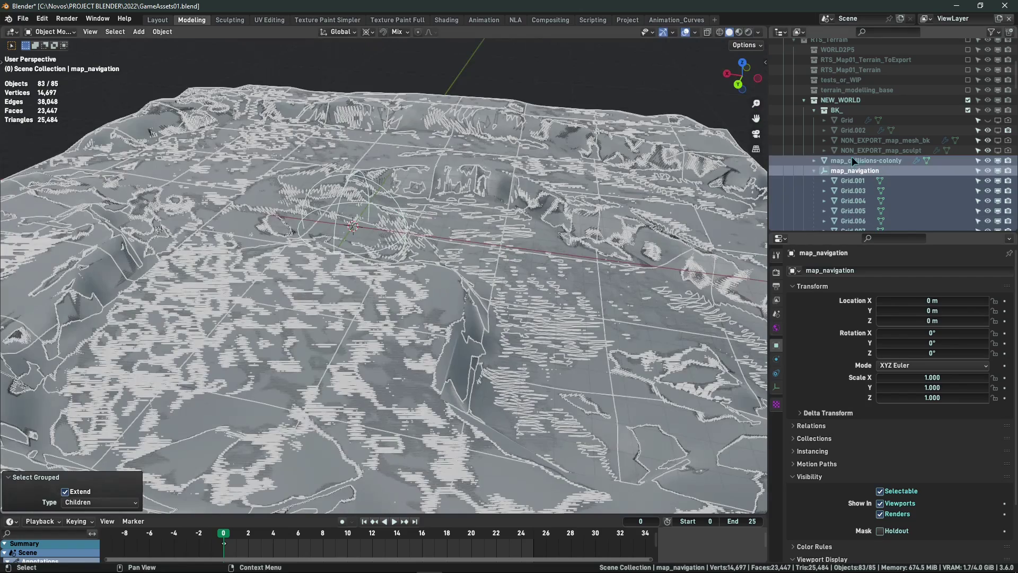
scroll(542, 204, down, 3)
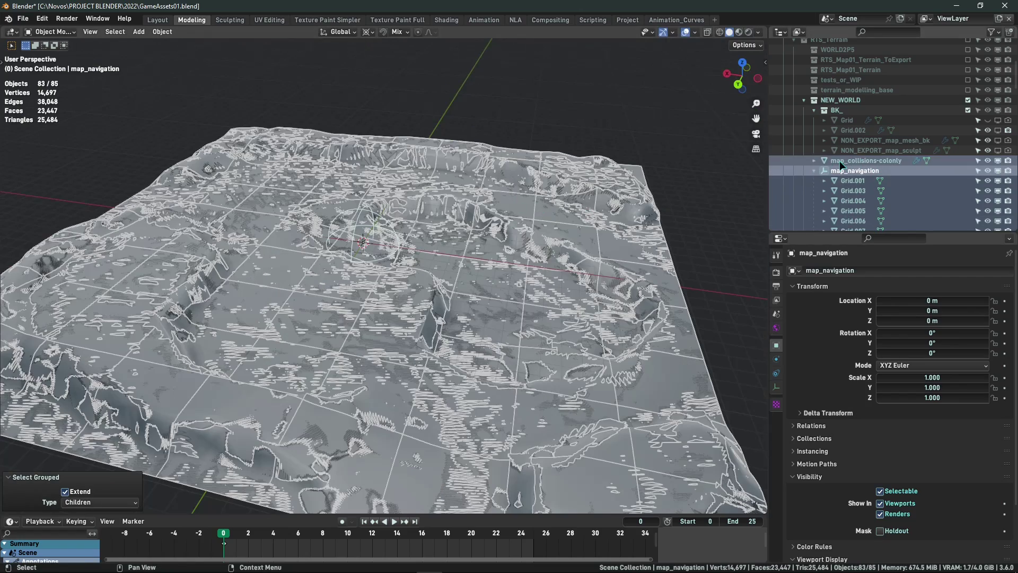
middle_drag(518, 124, 344, 139)
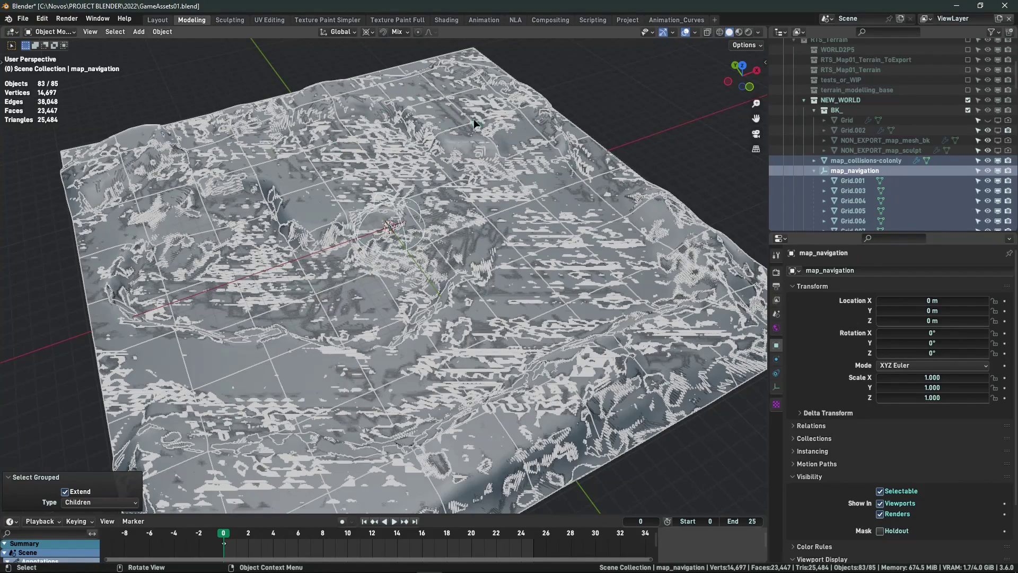
middle_drag(474, 118, 378, 135)
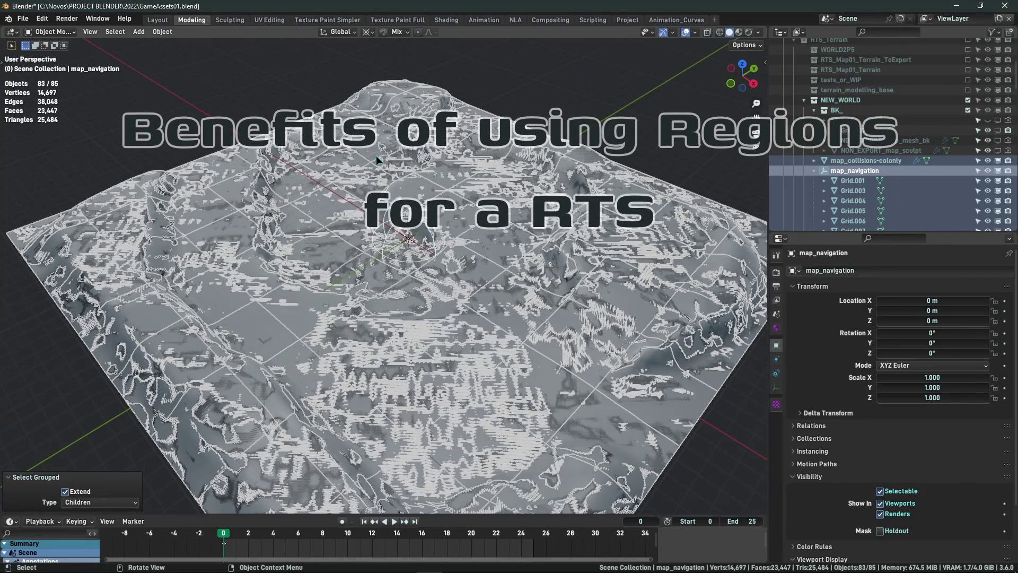
middle_drag(524, 82, 452, 208)
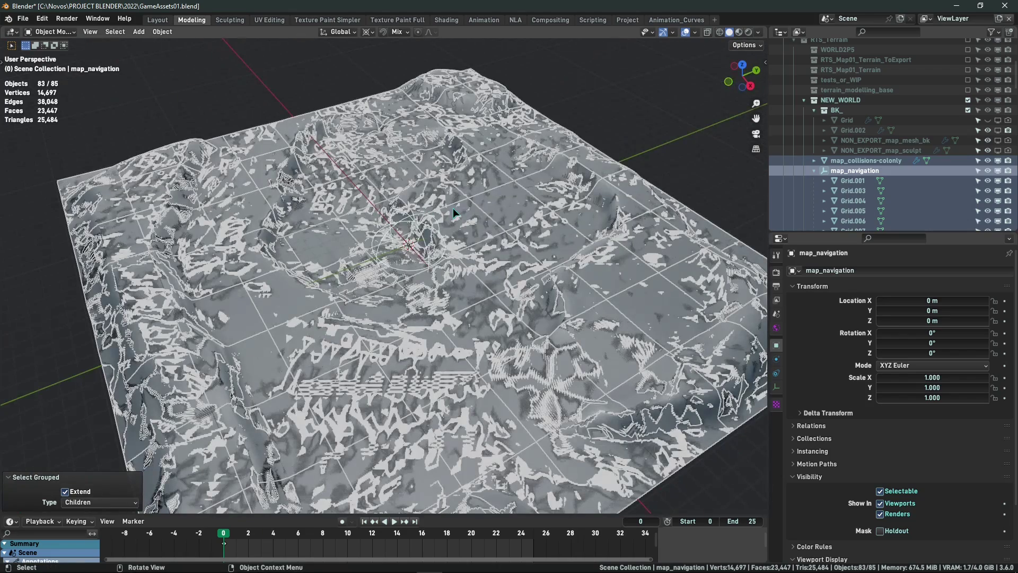
Clear the selection and disable map_collisions-colonly in the viewport so only the navigation chunks are shown
click(593, 115)
middle_drag(593, 116, 392, 180)
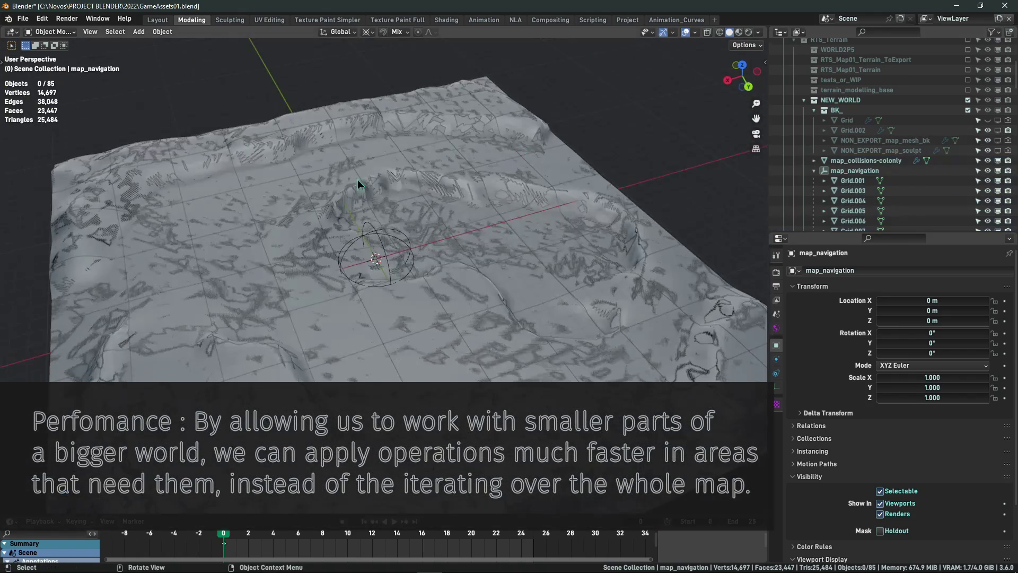
middle_drag(470, 351, 520, 339)
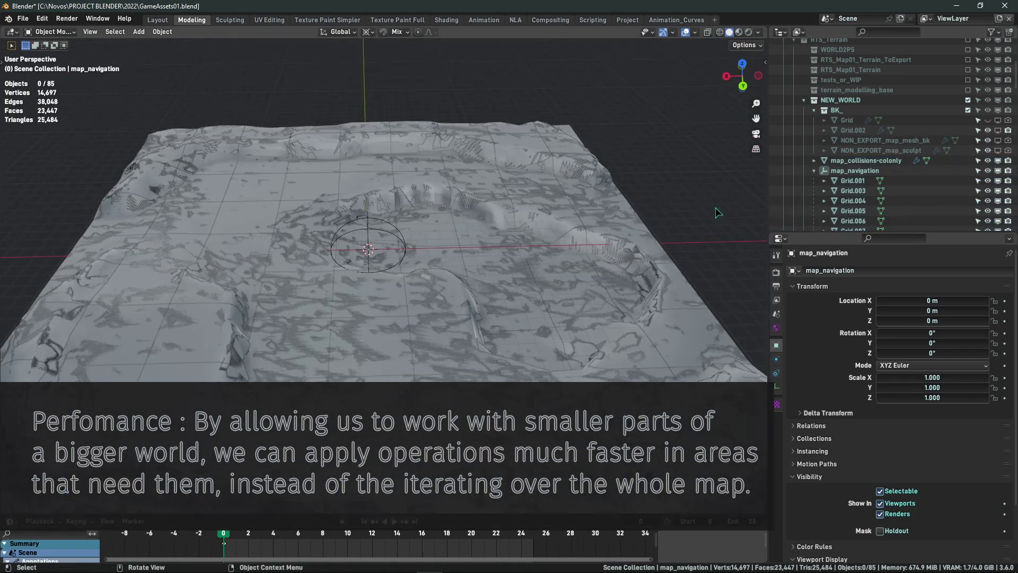
click(998, 161)
middle_drag(603, 215, 378, 217)
scroll(378, 215, up, 3)
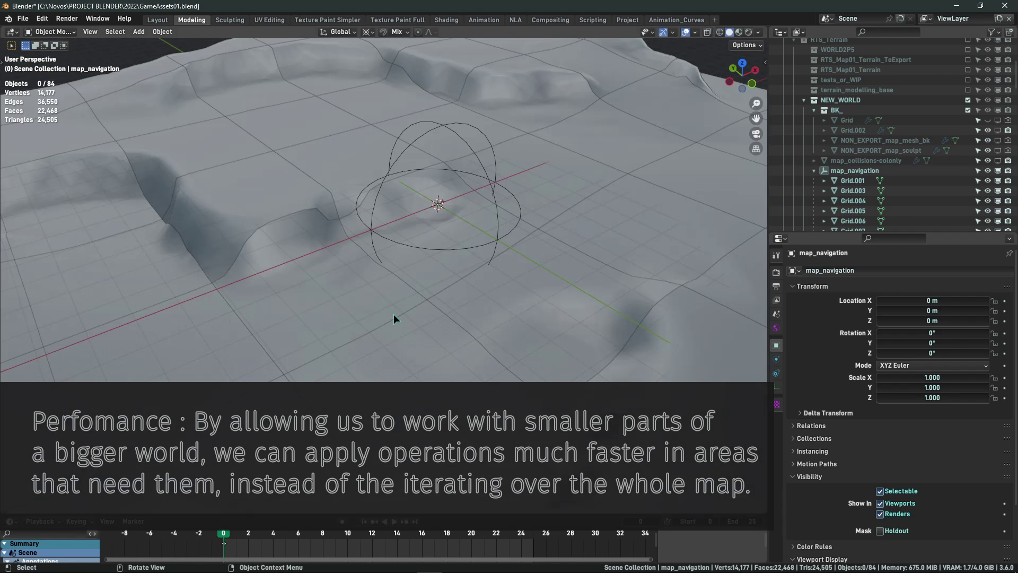
Select the Grid.073 terrain chunk beside the world origin and examine its area
scroll(249, 298, down, 4)
middle_drag(249, 298, 330, 299)
click(320, 310)
scroll(339, 246, down, 1)
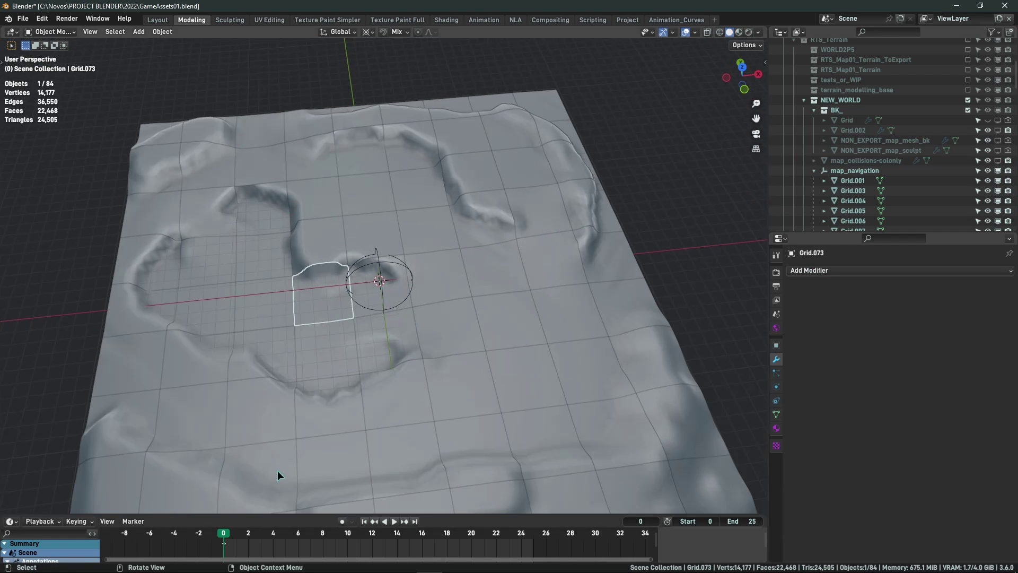
middle_drag(370, 271, 376, 223)
scroll(372, 168, up, 4)
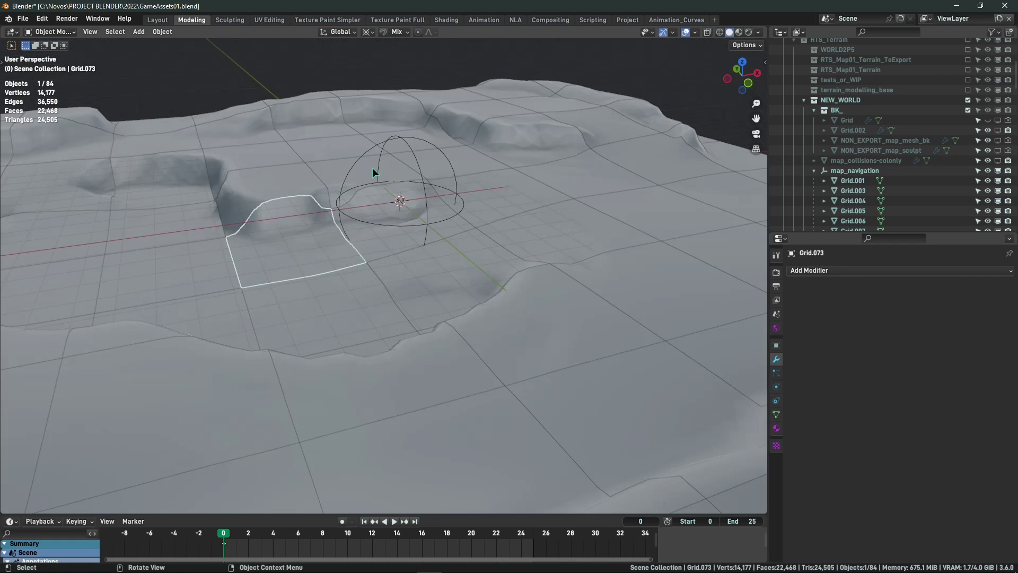
middle_drag(373, 168, 457, 210)
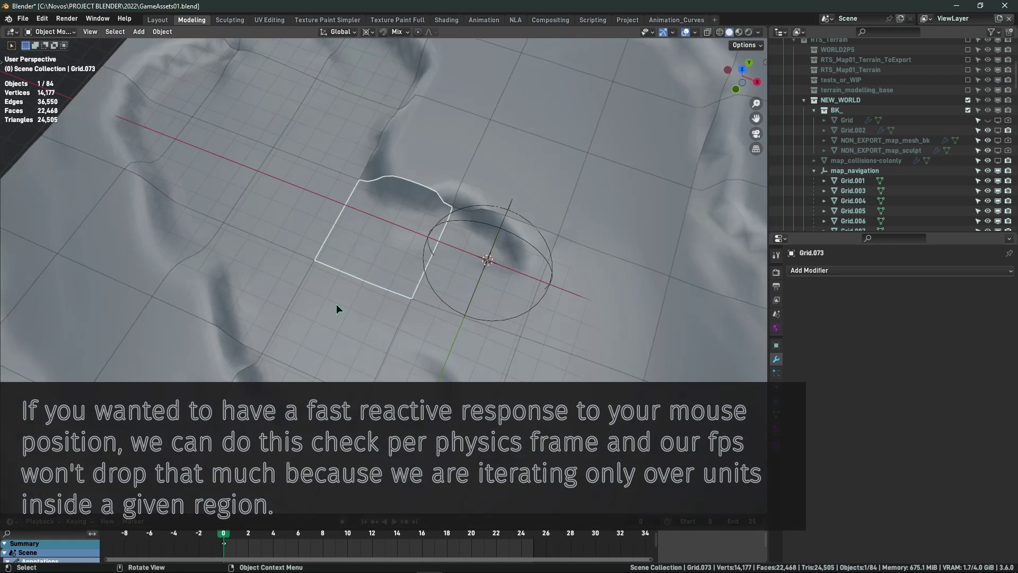
Select several neighbouring terrain chunks around the origin one after another, finishing with Grid.042
click(337, 304)
click(442, 348)
click(597, 297)
click(615, 192)
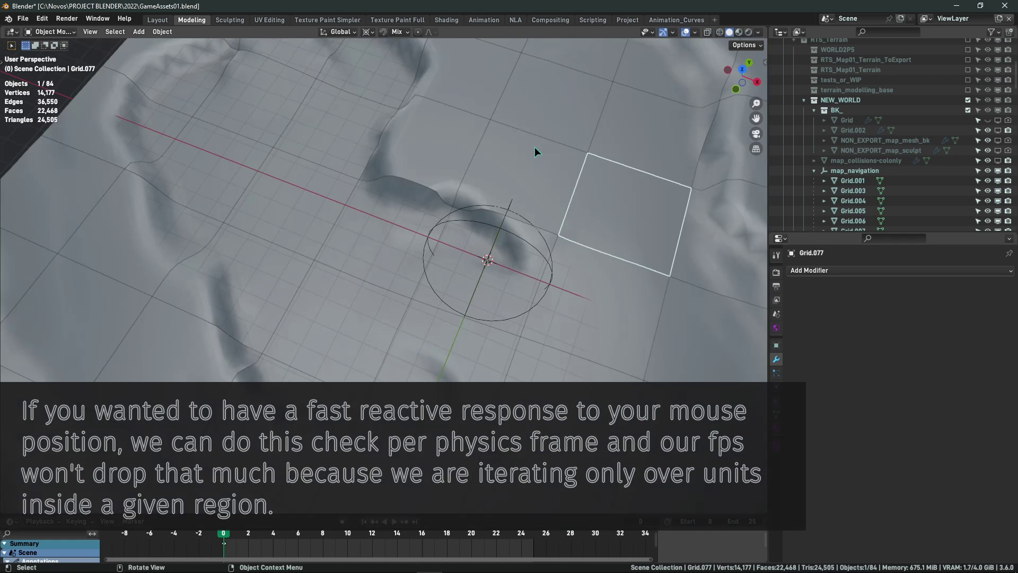
click(535, 150)
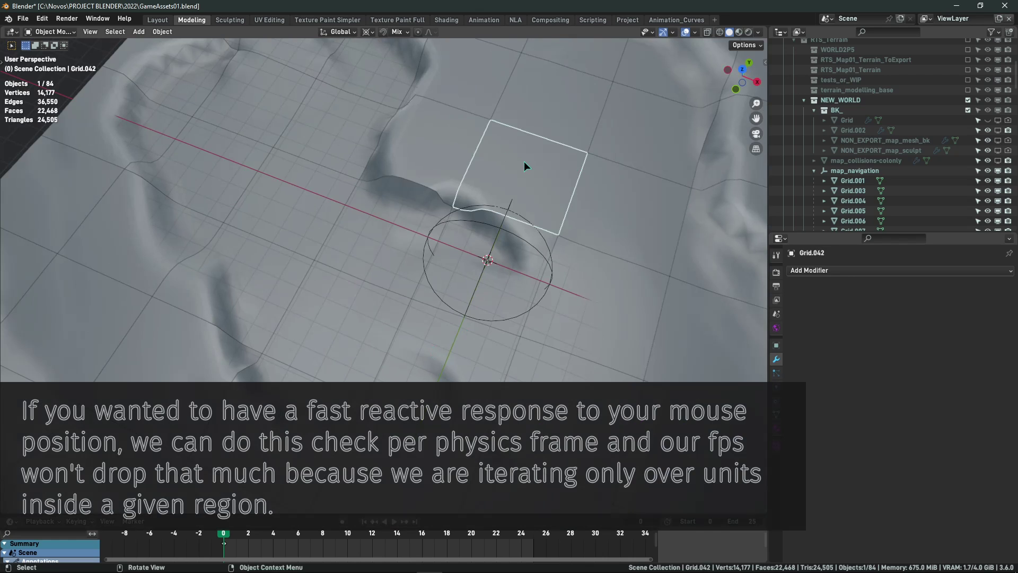
Inspect the lowland chunk Grid.026 and the adjoining cliff-edge chunk Grid.018 by selecting each in turn
middle_drag(478, 201, 421, 227)
click(421, 228)
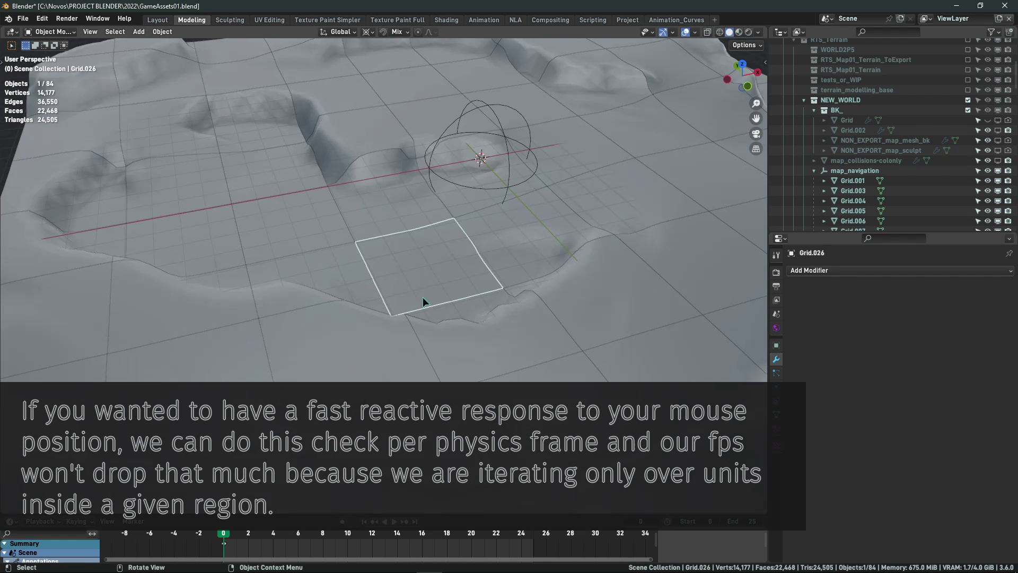
click(478, 350)
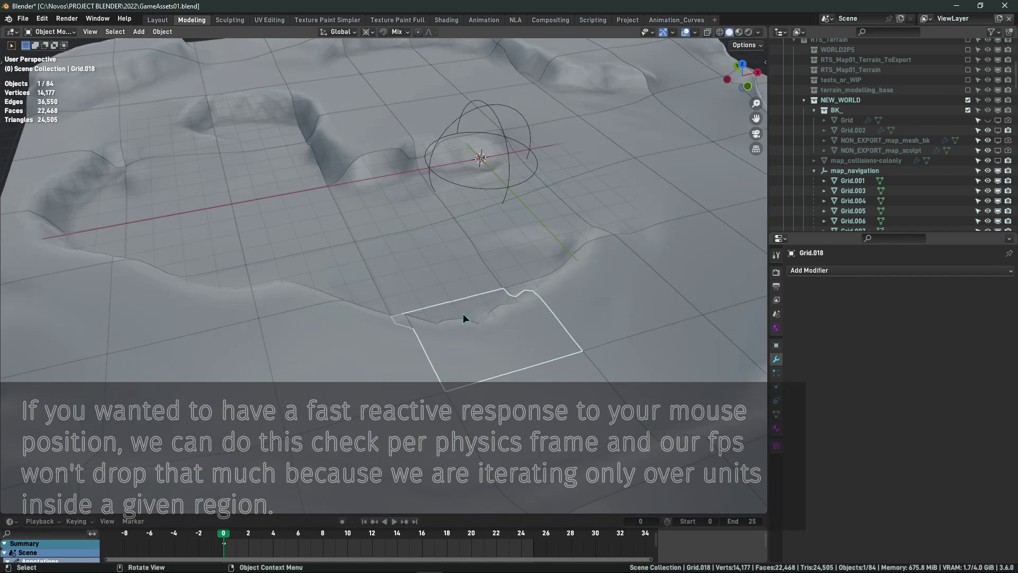
middle_drag(487, 317, 465, 310)
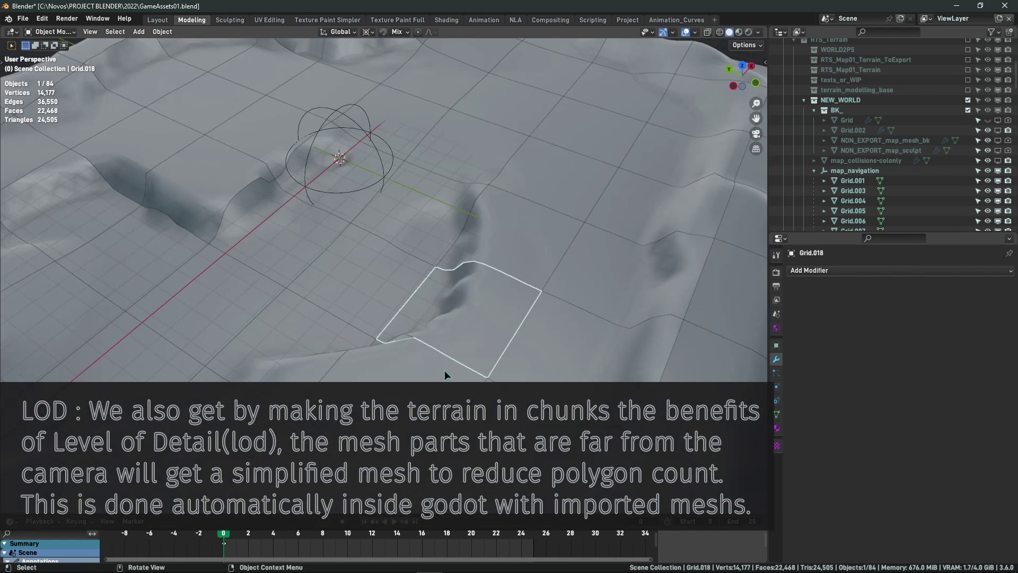
Select a line of chunks across the terrain one by one, from Grid.027 through Grid.043 to Grid.050
scroll(445, 370, down, 5)
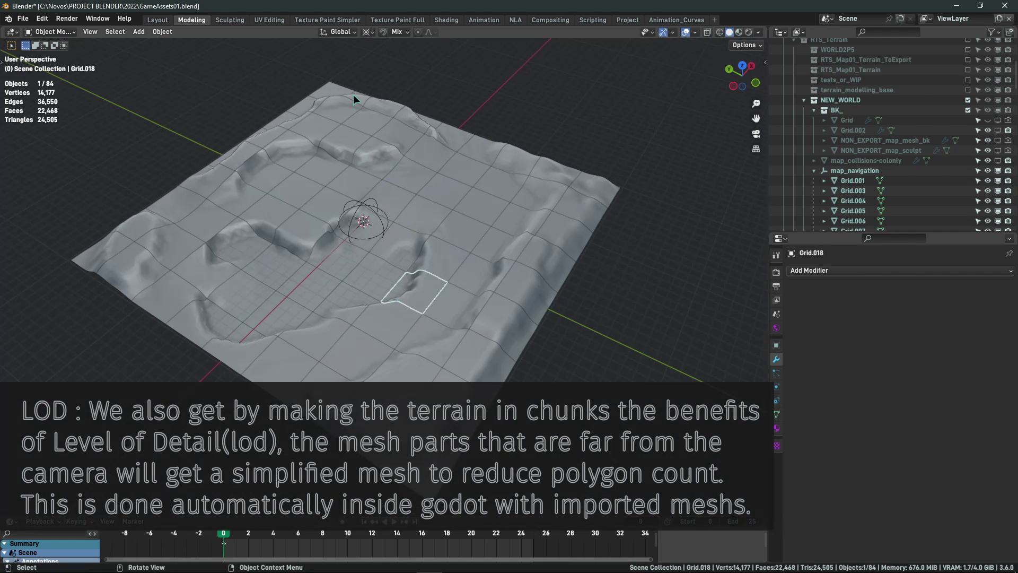
scroll(444, 224, up, 3)
middle_drag(445, 223, 383, 212)
scroll(383, 212, up, 3)
click(387, 339)
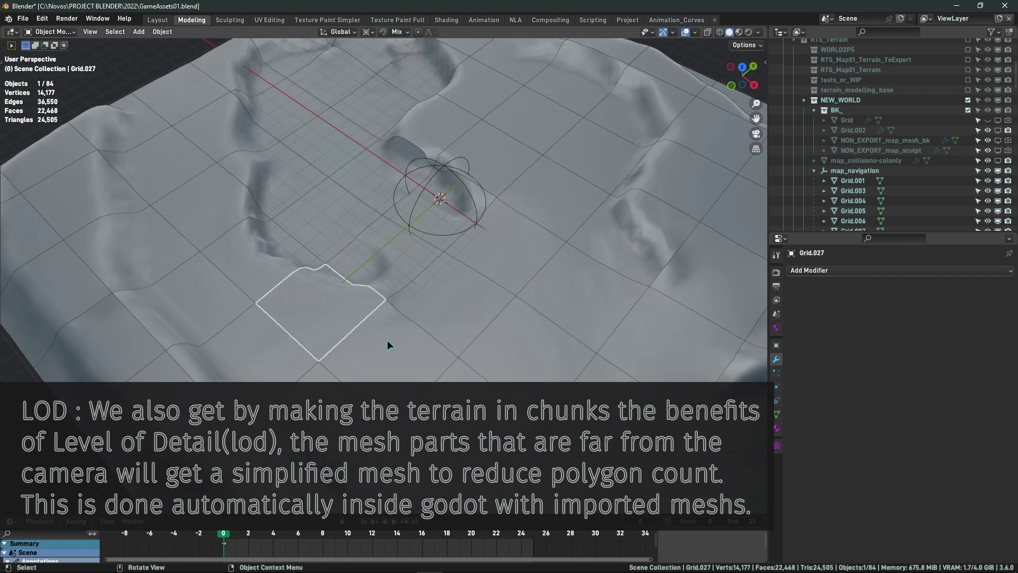
click(435, 341)
click(464, 280)
click(512, 214)
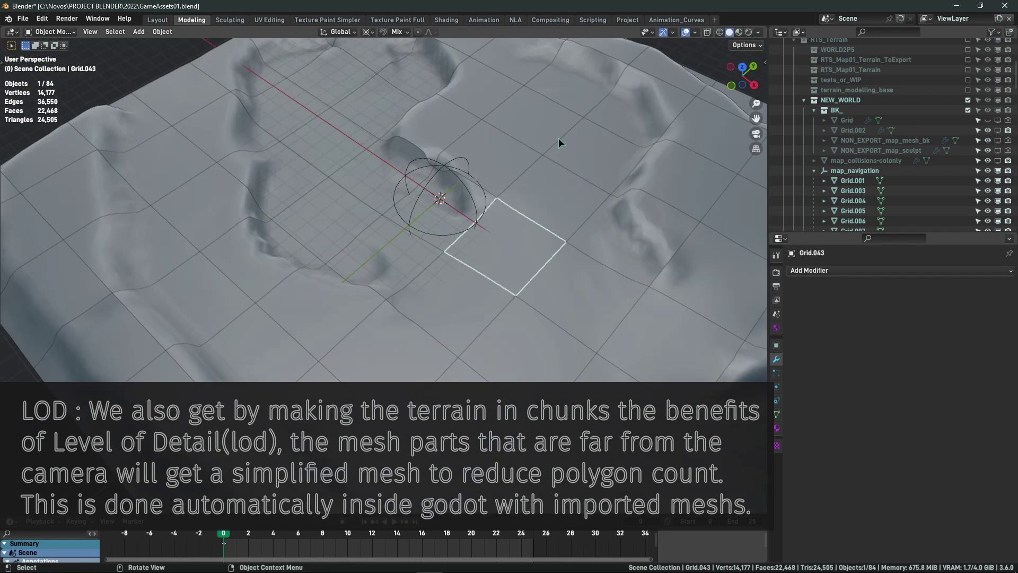
click(563, 140)
middle_drag(481, 127, 370, 204)
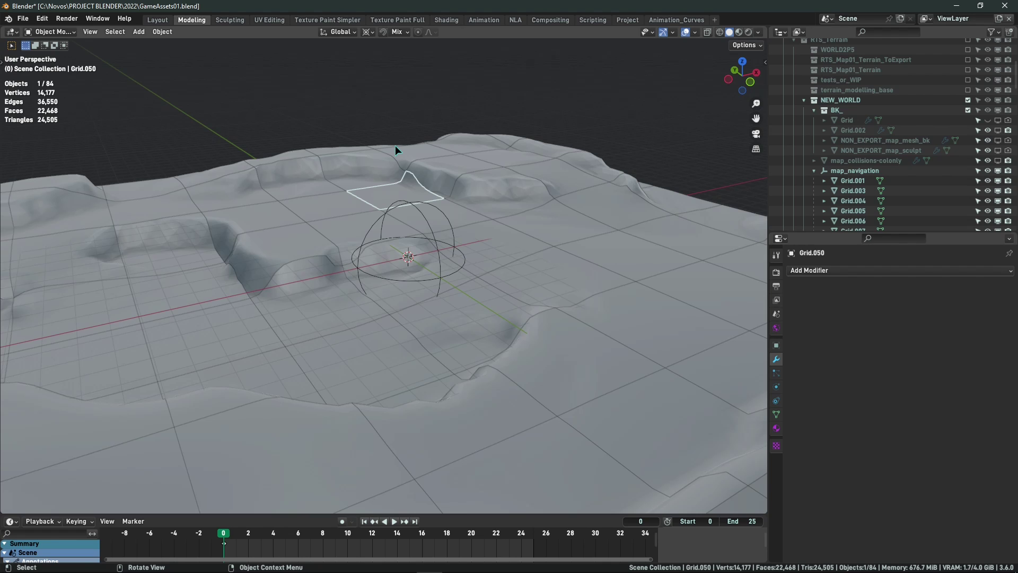
Select a two-by-two block of four plateau chunks beside the world origin, including Grid.077 and Grid.057, and examine the area it covers
middle_drag(350, 138, 331, 178)
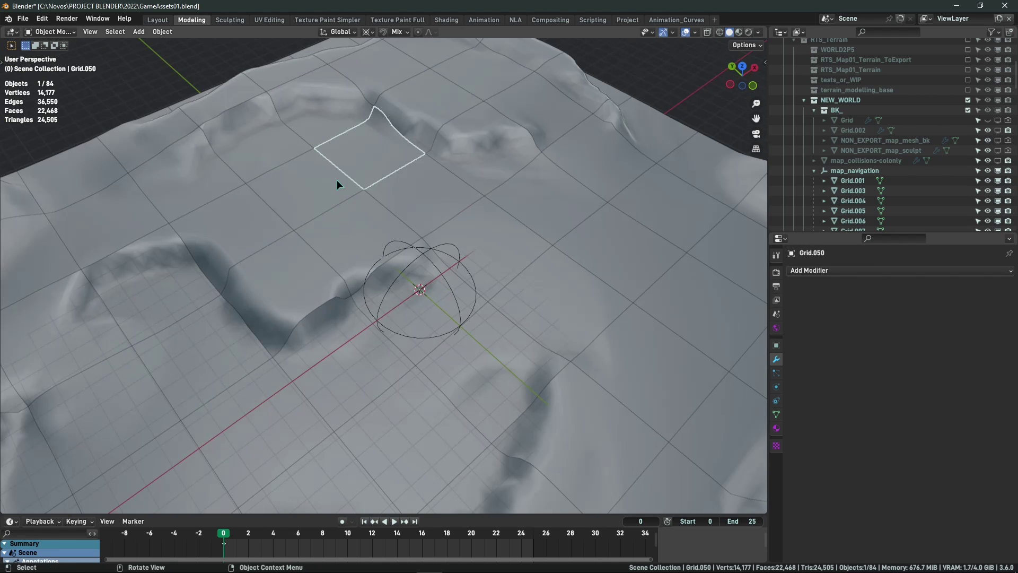
scroll(453, 282, down, 4)
middle_drag(452, 282, 341, 268)
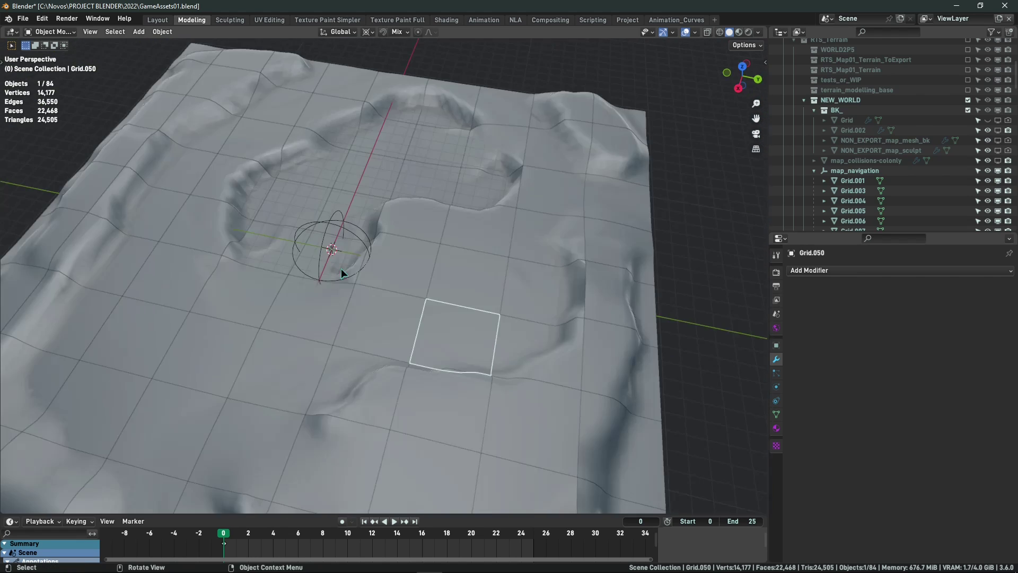
scroll(342, 268, up, 4)
click(432, 243)
mouse_move(429, 259)
middle_down()
mouse_move(428, 285)
mouse_move(429, 250)
mouse_move(411, 250)
middle_up()
shift+click(385, 257)
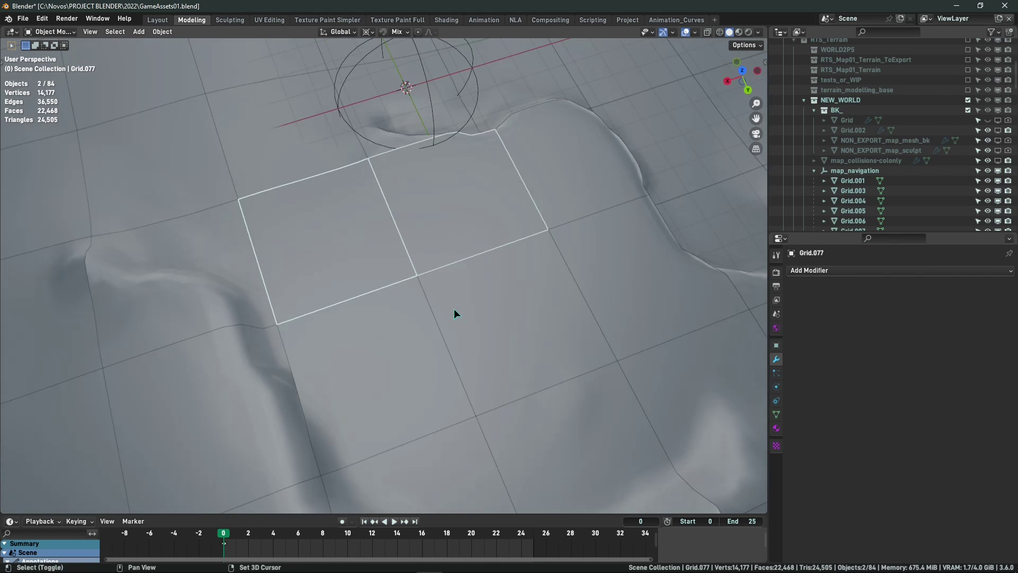
shift+click(414, 339)
shift+click(461, 271)
middle_drag(411, 178, 522, 259)
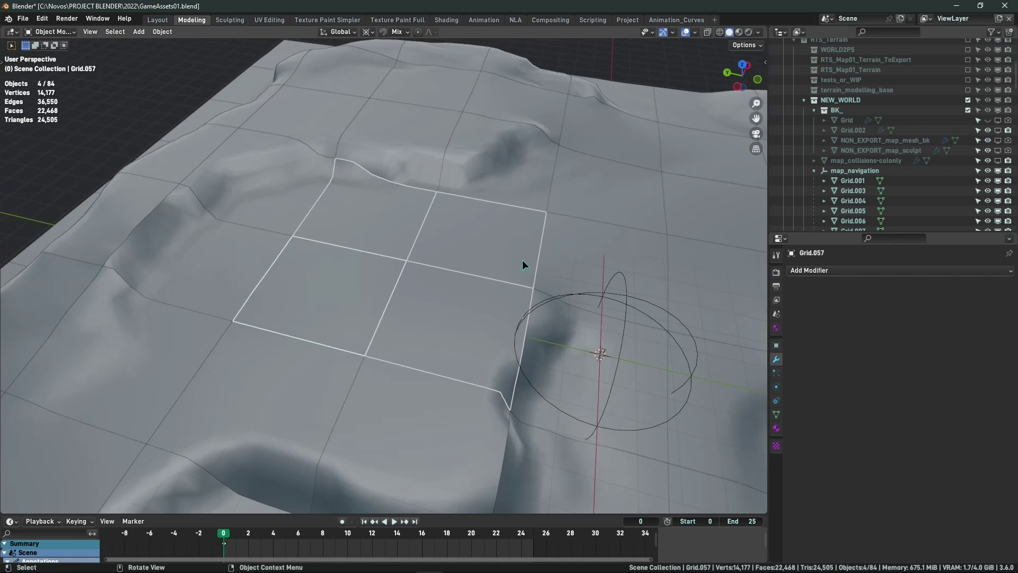
middle_drag(455, 235, 377, 241)
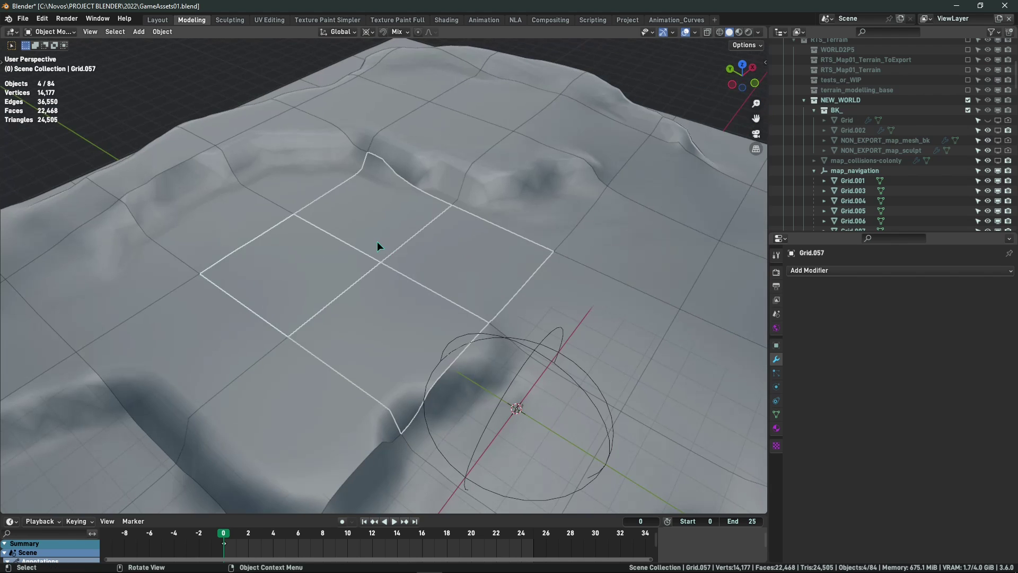
Select chunk Grid.050 and then its neighbour Grid.042 individually to compare their positions within the whole terrain
click(378, 259)
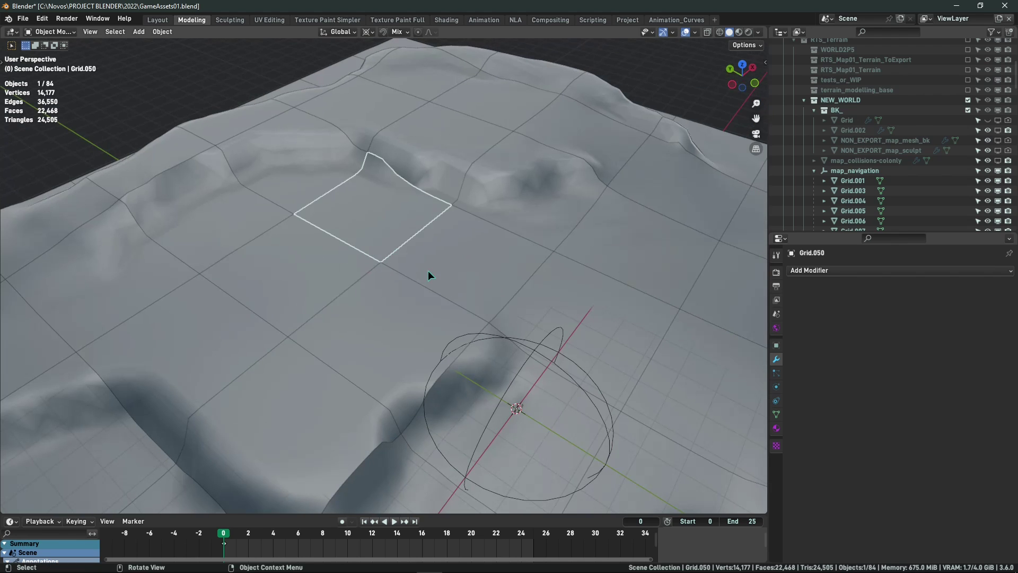
click(382, 306)
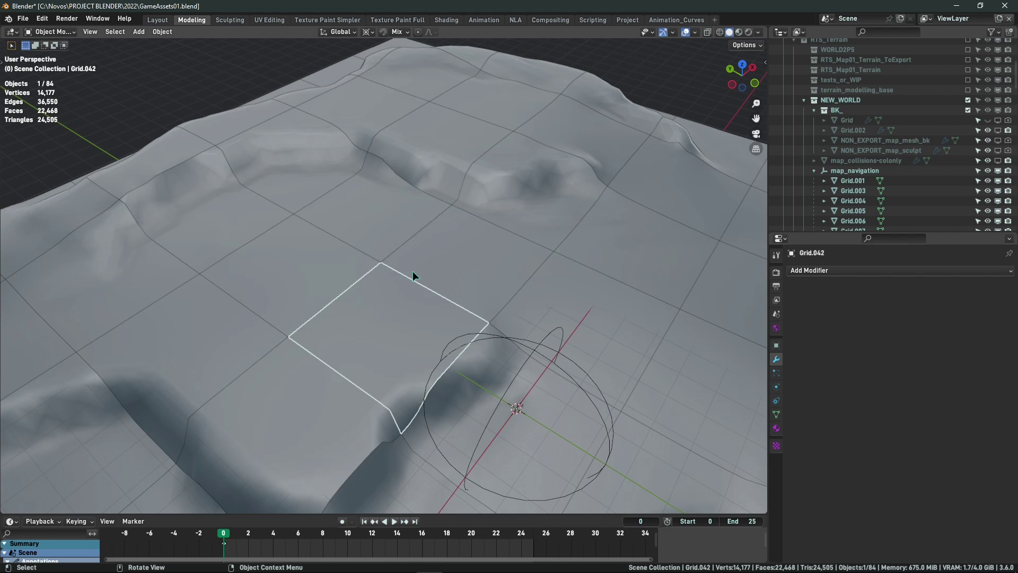
middle_drag(345, 253, 406, 275)
scroll(450, 241, down, 5)
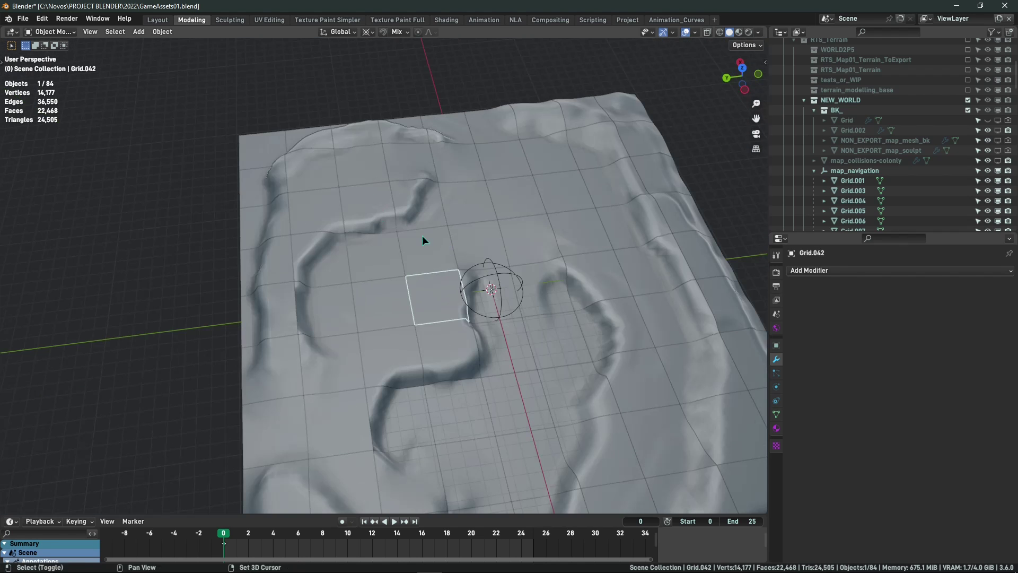
shift+middle_drag(422, 236, 330, 169)
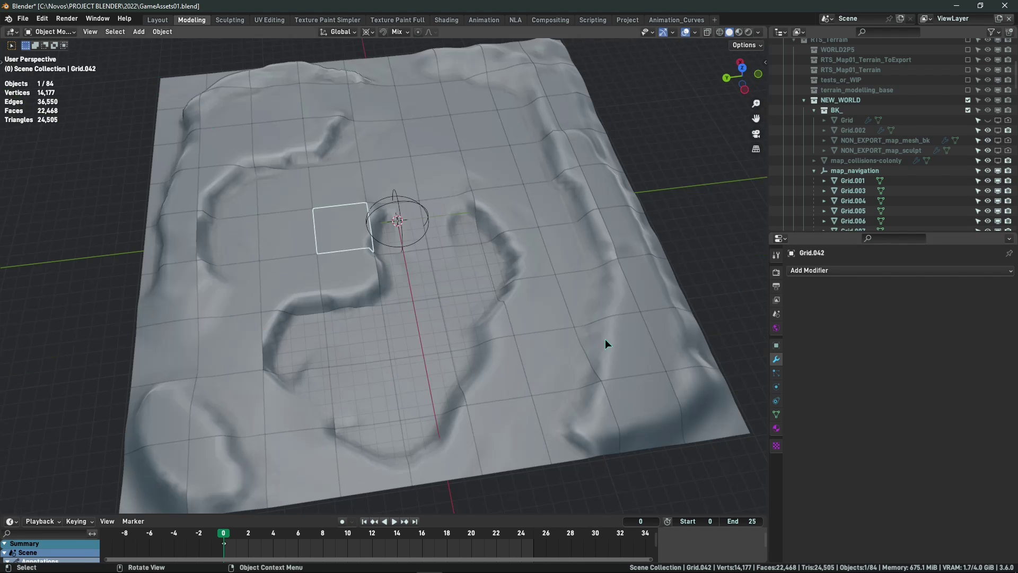
Clear the selection and examine the chunk grid around the central lowland and its cliffs from several sides
key(a)
key(alt+a)
middle_drag(543, 176, 451, 151)
scroll(451, 152, up, 4)
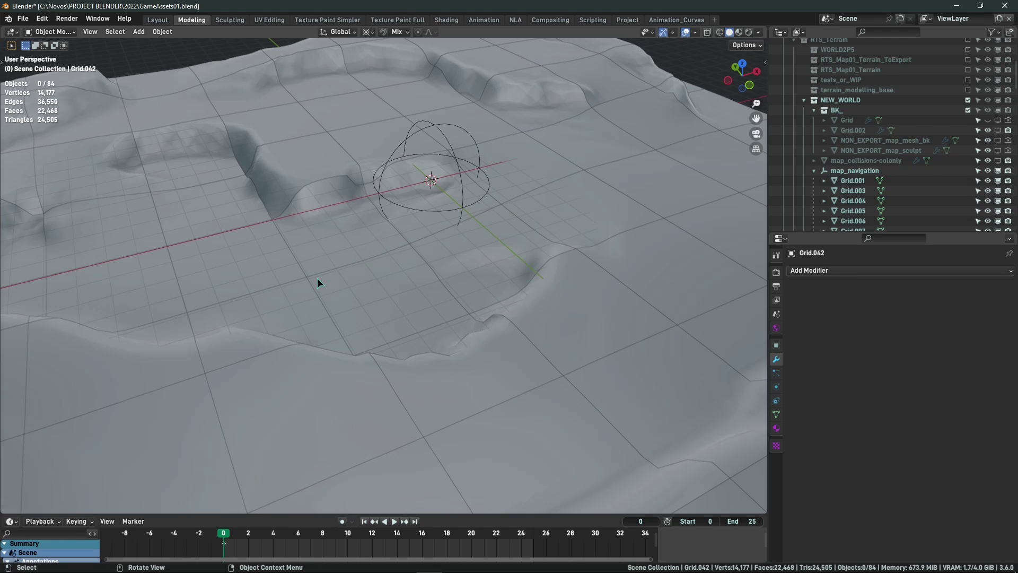
scroll(497, 239, down, 4)
middle_drag(497, 239, 434, 240)
scroll(437, 216, up, 3)
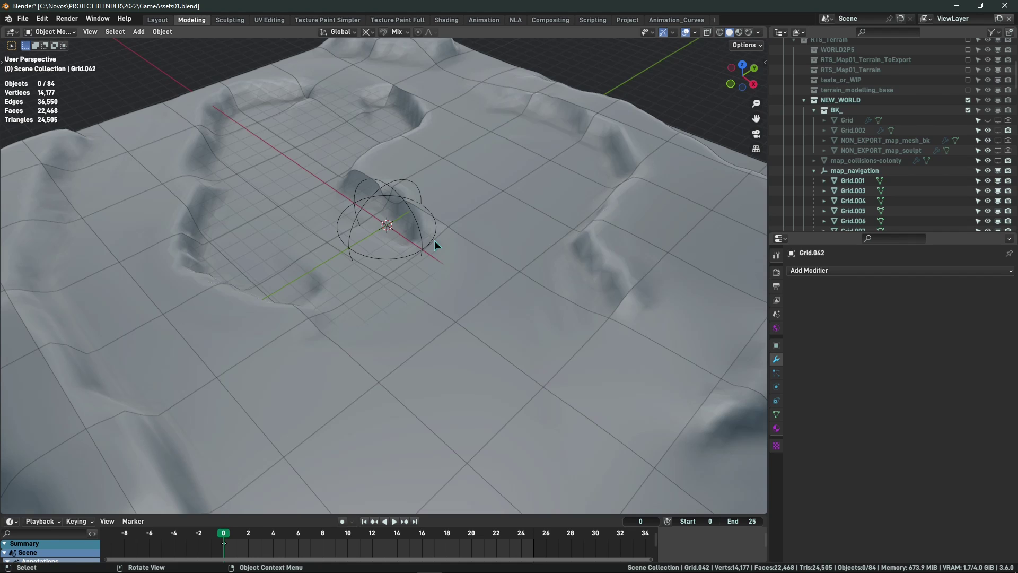
middle_drag(434, 240, 234, 254)
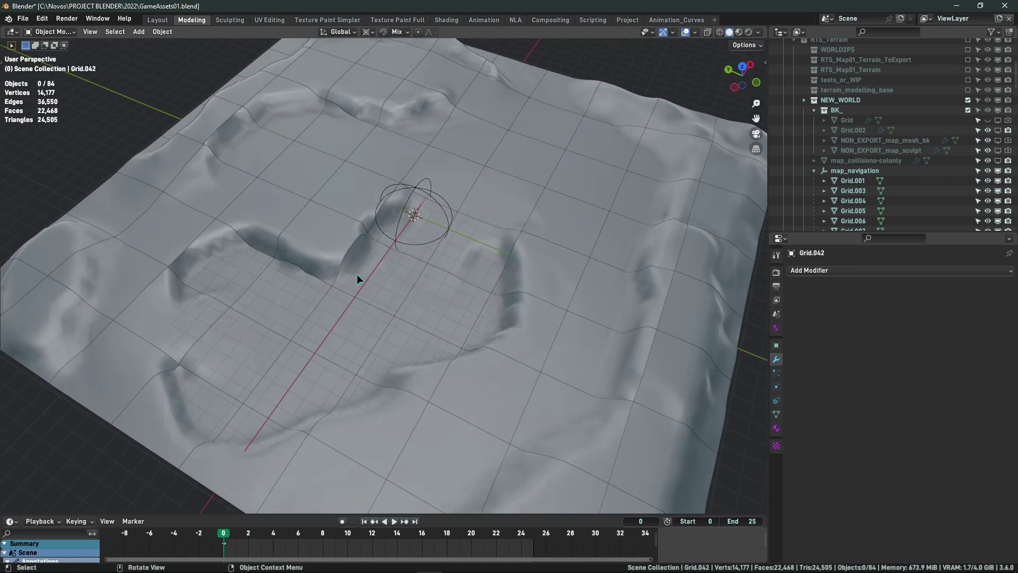
middle_drag(489, 222, 462, 203)
scroll(434, 184, up, 4)
middle_drag(388, 187, 298, 227)
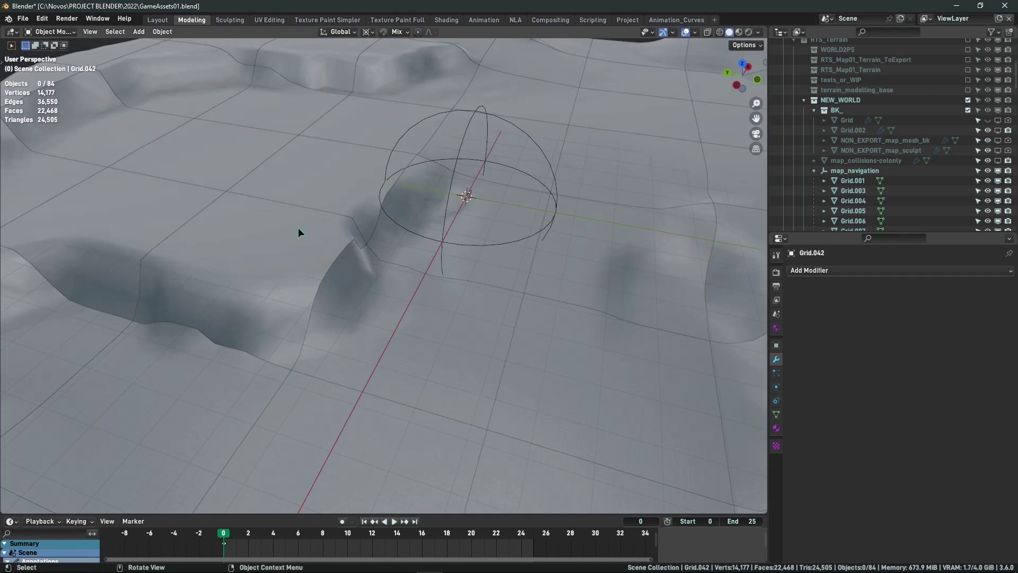
Select the cliff-edge chunk Grid.041 beside the lowland and inspect how it sits among its neighbours
click(298, 227)
middle_drag(289, 194, 373, 227)
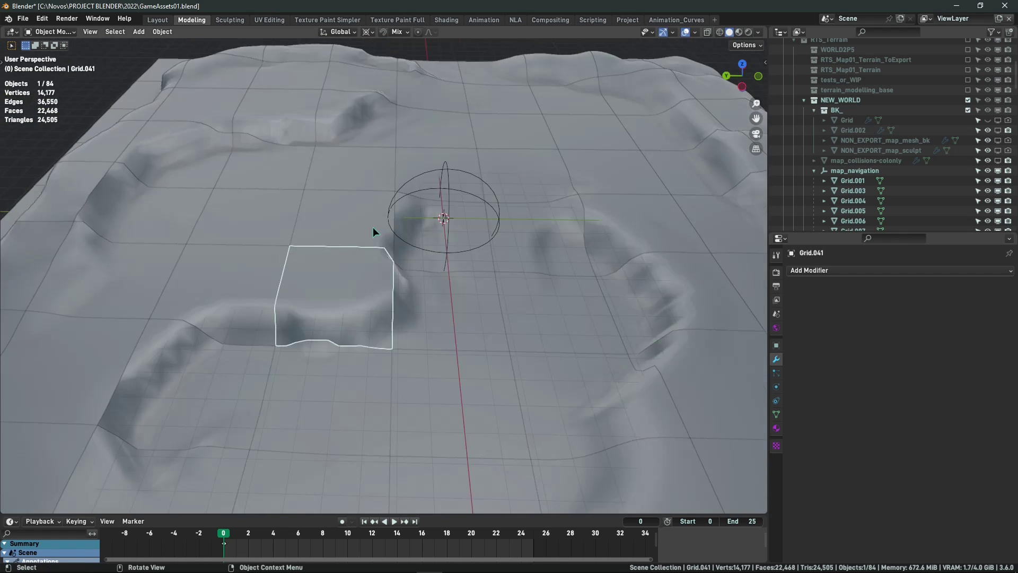
scroll(374, 227, down, 2)
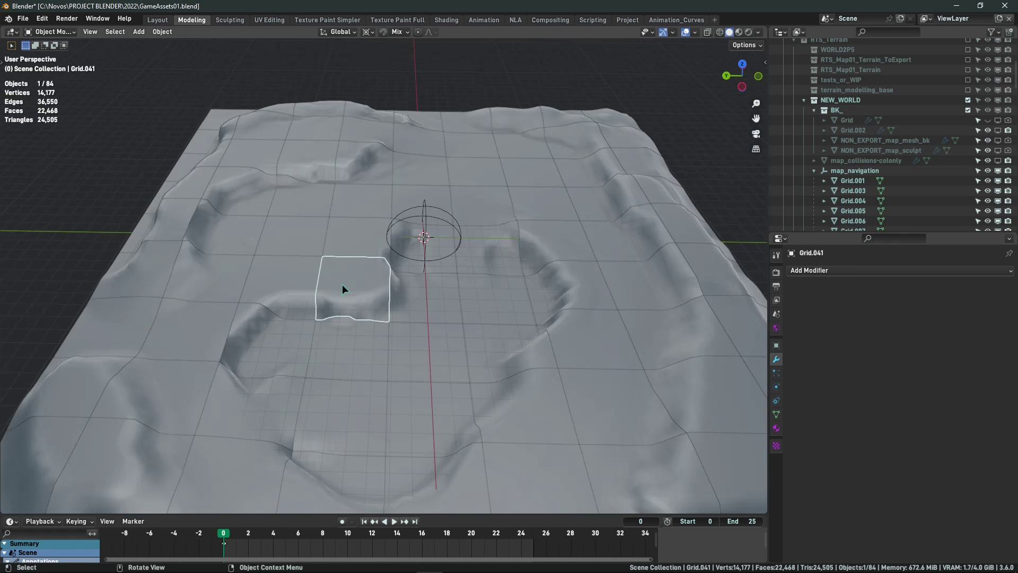
middle_drag(359, 252, 322, 265)
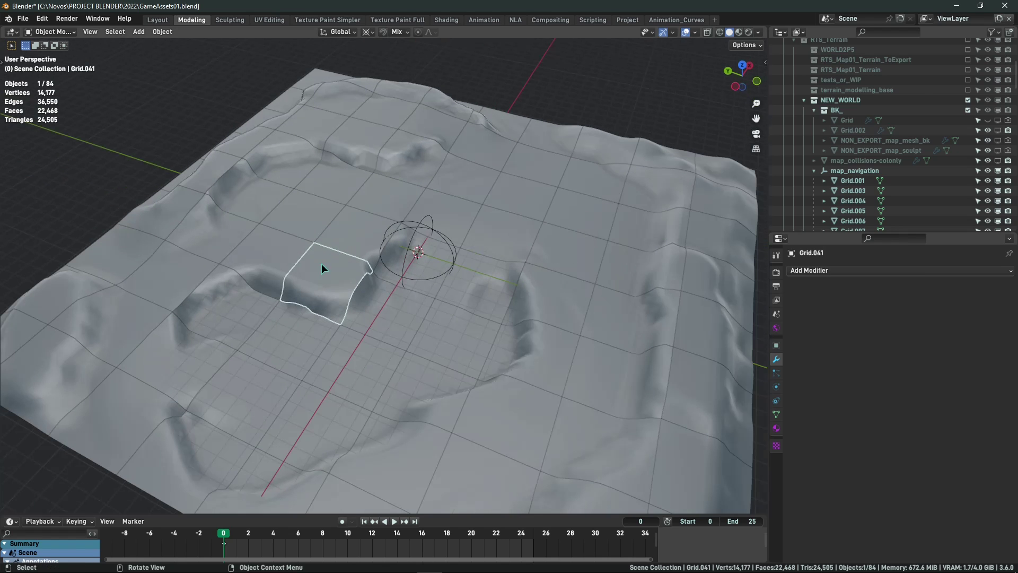
Select several chunks around the lowland one by one, continuing through Grid.043 and finishing with Grid.028
click(401, 321)
click(425, 337)
click(522, 234)
middle_drag(530, 228, 423, 265)
scroll(417, 325, up, 2)
click(445, 234)
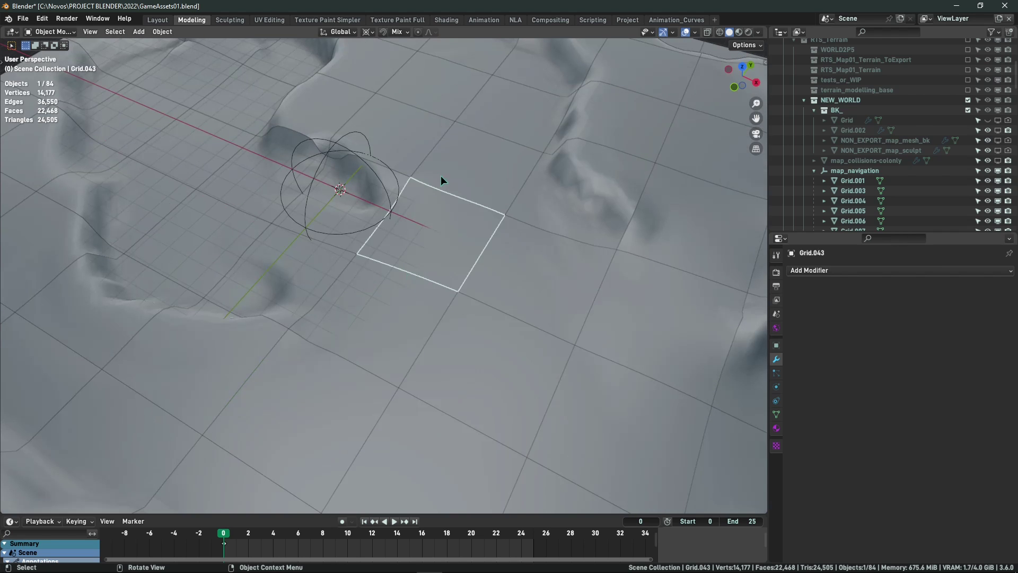
click(338, 350)
click(265, 435)
scroll(285, 374, down, 3)
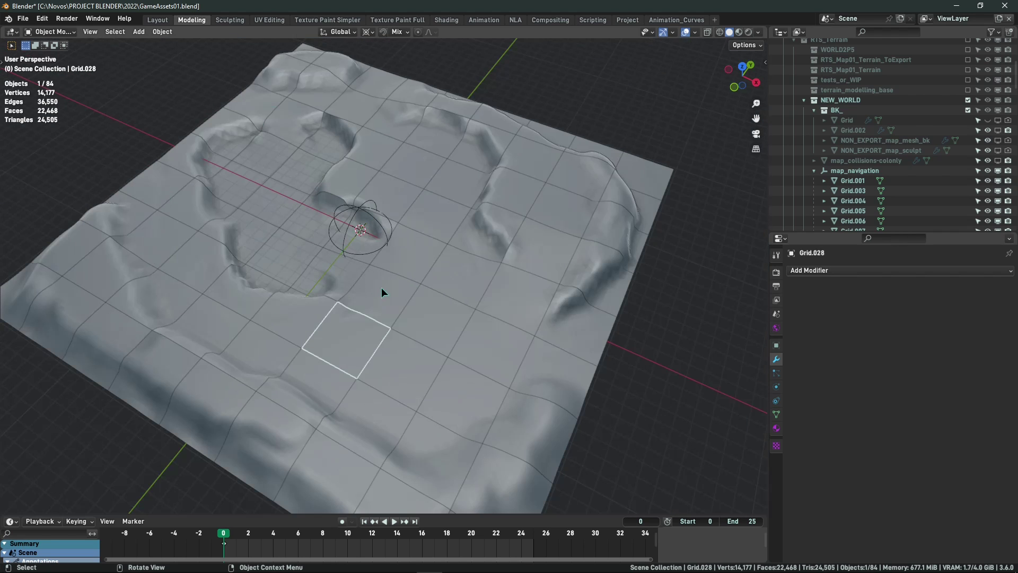
middle_drag(381, 287, 359, 264)
shift+middle_drag(312, 220, 327, 262)
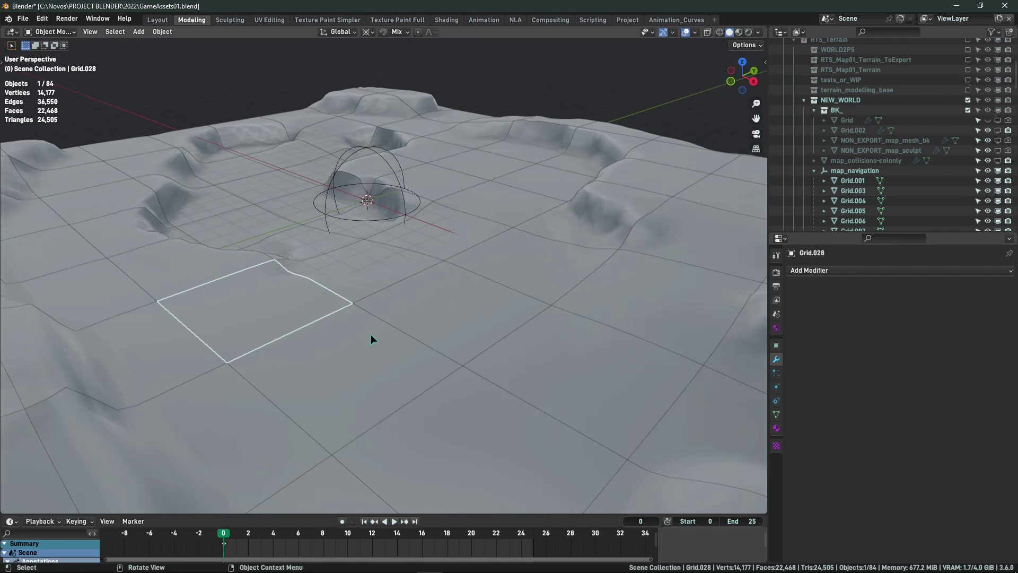
Clear the selection and select a two-by-two block of flat chunks beside the lowland rim, including Grid.035 and Grid.029
key(alt+a)
scroll(371, 335, down, 3)
middle_drag(372, 181, 428, 194)
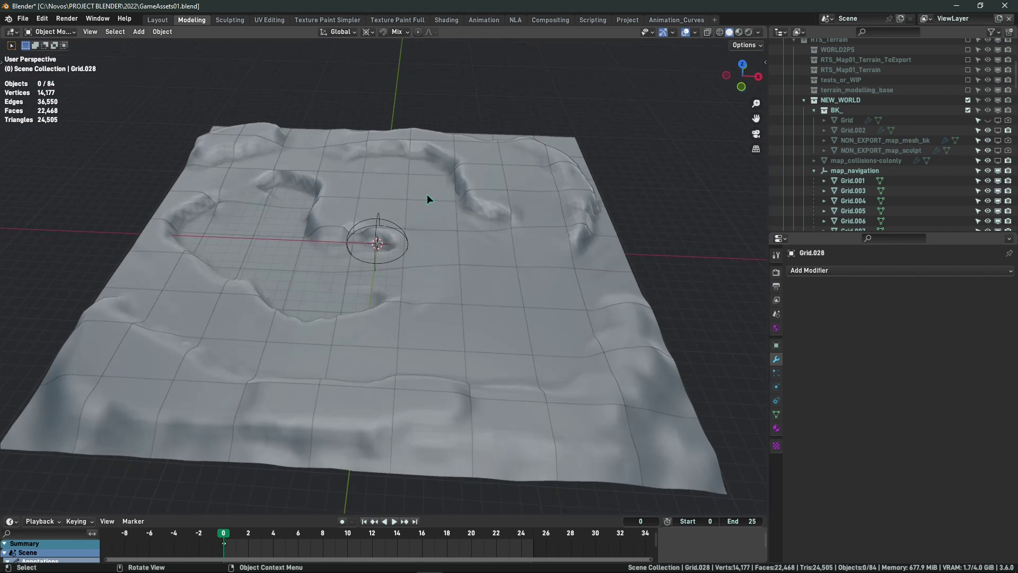
scroll(427, 194, up, 2)
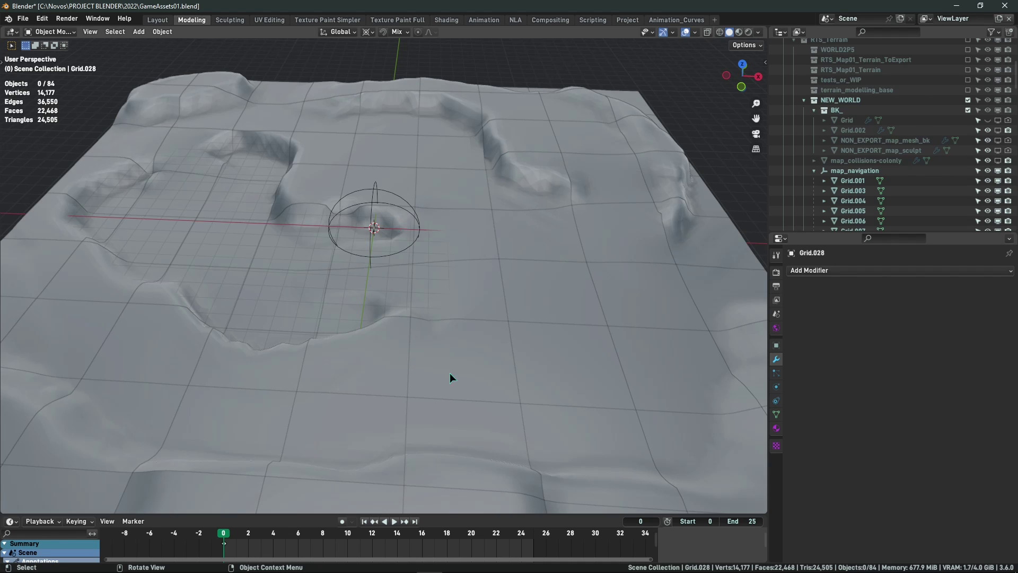
click(512, 292)
shift+click(491, 303)
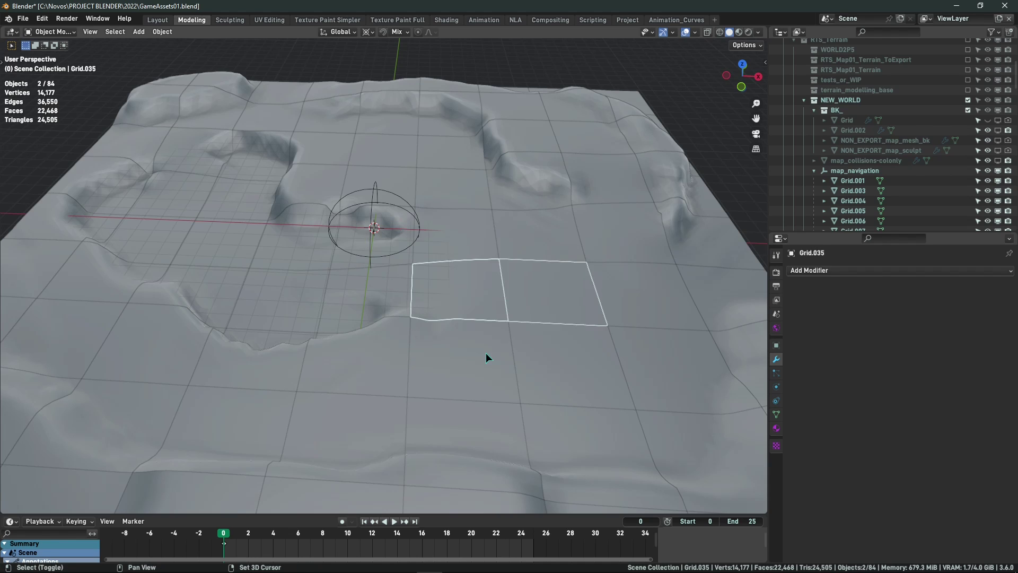
shift+click(486, 353)
shift+click(578, 376)
middle_drag(484, 357, 267, 274)
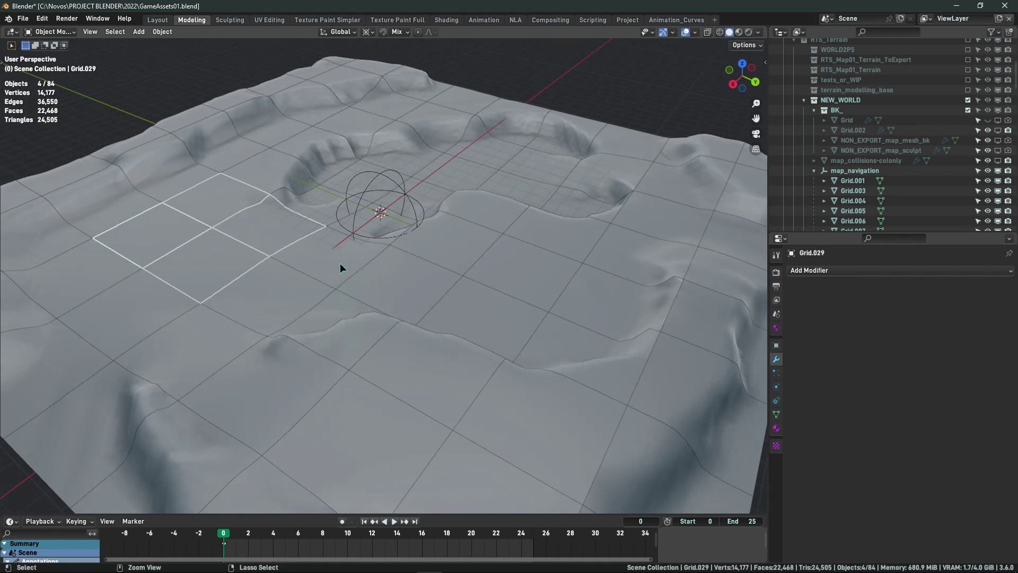
Invert the selection to pick all objects except the four-chunk block and examine the surrounding chunks
key(ctrl+i)
scroll(358, 184, down, 3)
middle_drag(358, 184, 369, 180)
scroll(369, 181, up, 5)
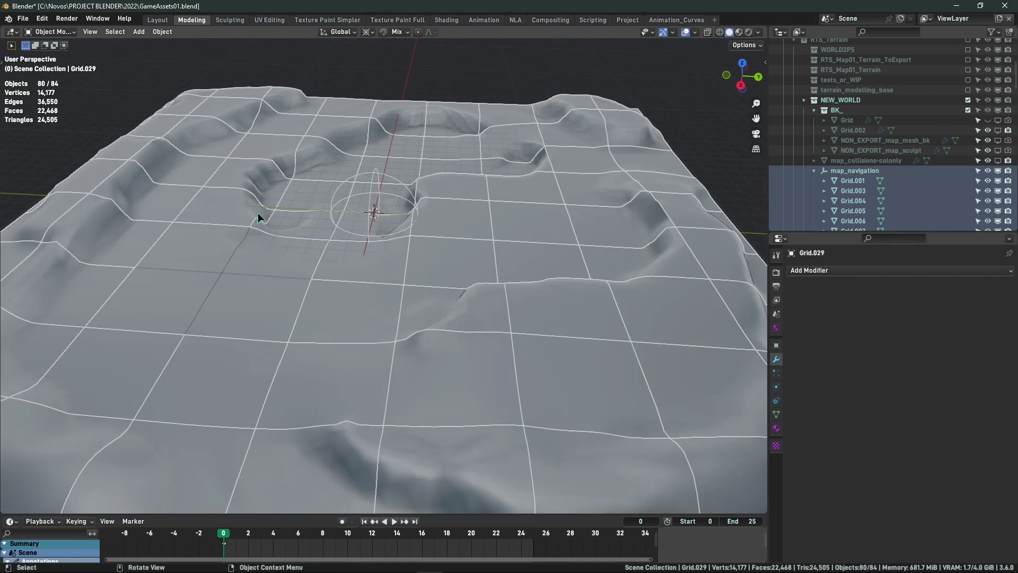
Reselect only the four-chunk block beside the lowland rim, from Grid.028 to Grid.029, and view it from another side
click(214, 257)
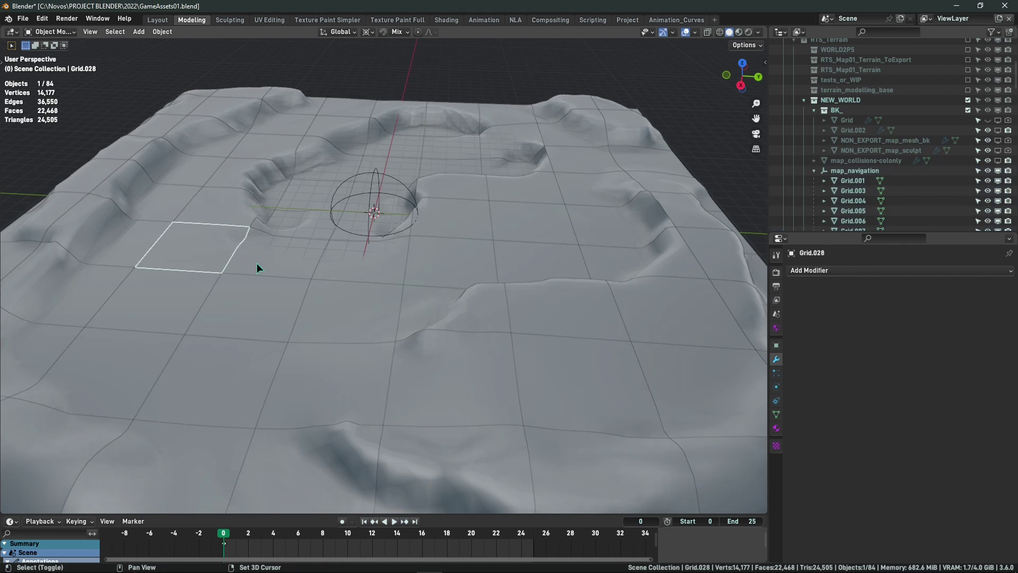
shift+click(256, 263)
shift+click(237, 290)
shift+click(178, 284)
middle_drag(177, 284, 516, 248)
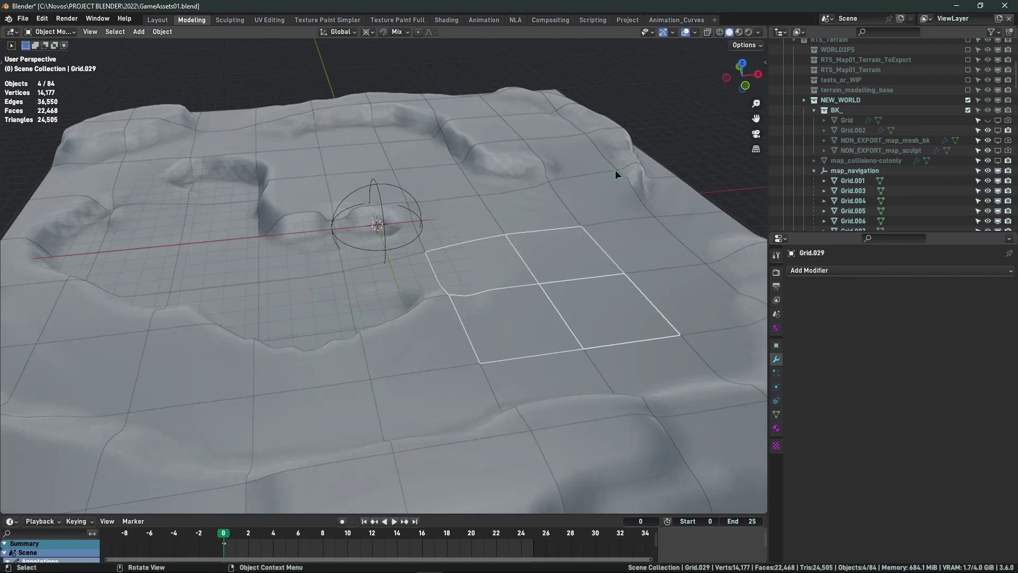
Deselect the four chunks and review the complete navigation terrain from all sides and from above
click(664, 114)
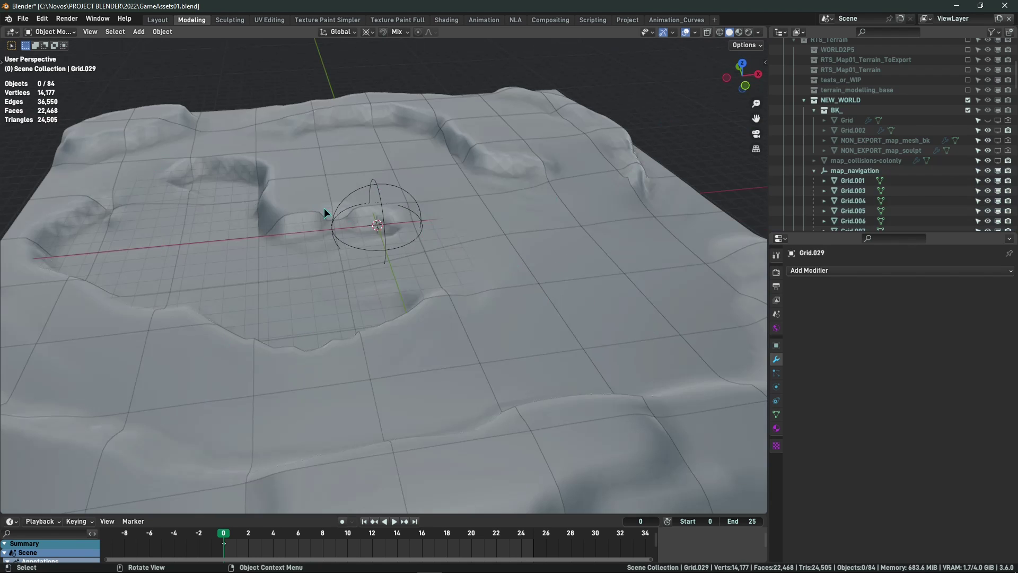
middle_drag(343, 174, 341, 252)
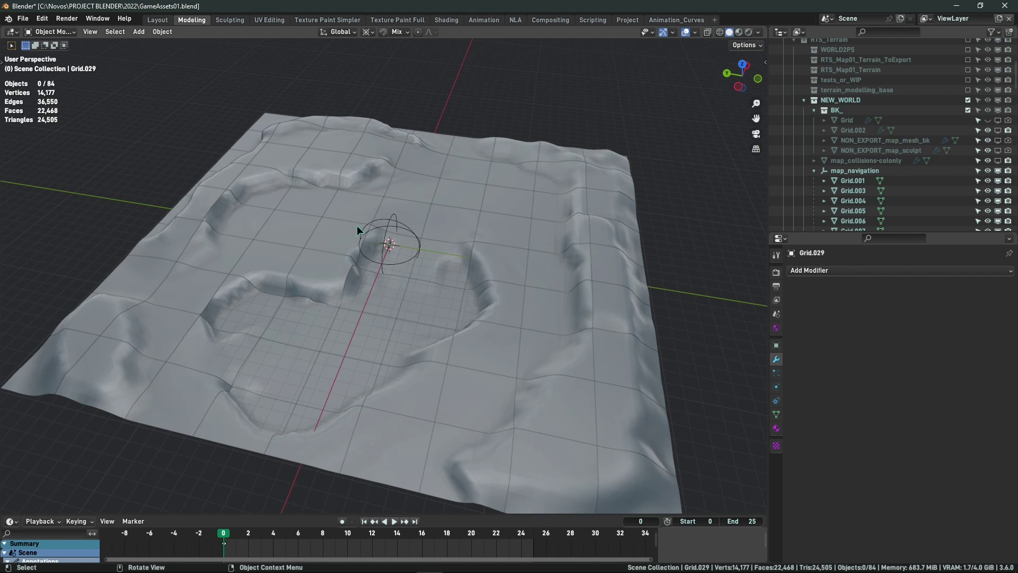
middle_drag(357, 227, 111, 258)
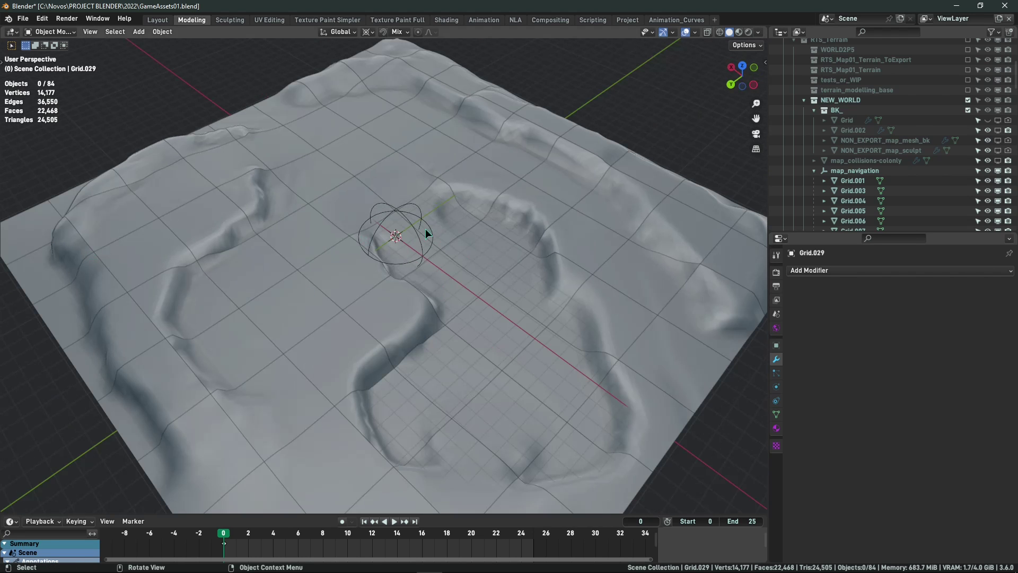
middle_drag(426, 229, 370, 276)
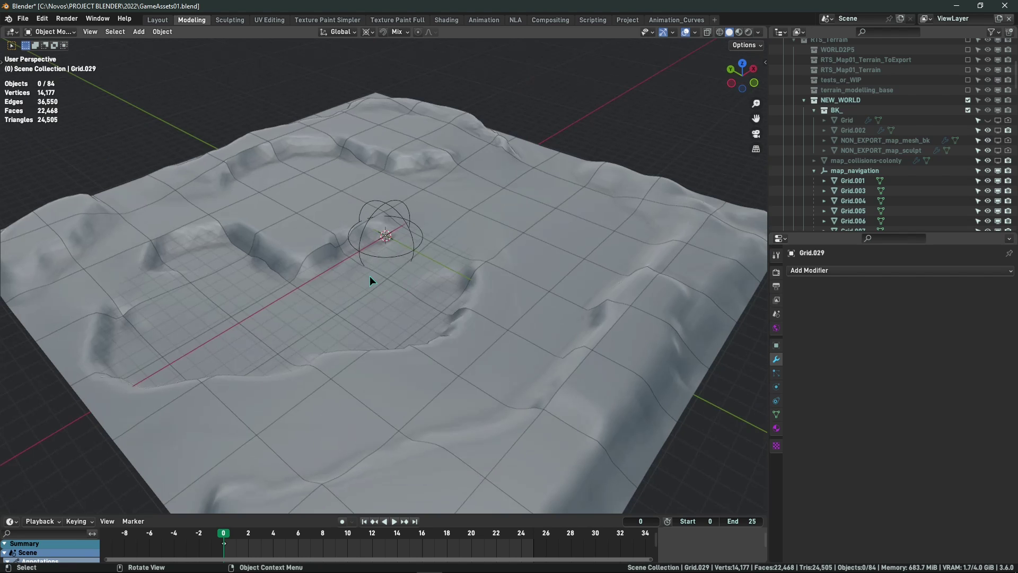
middle_drag(446, 193, 305, 192)
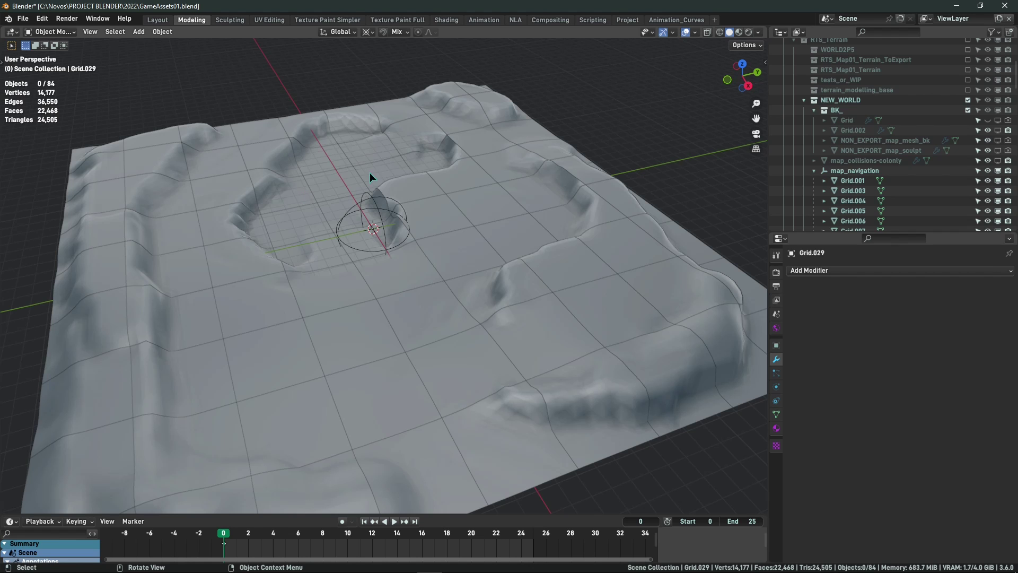
middle_drag(370, 172, 332, 178)
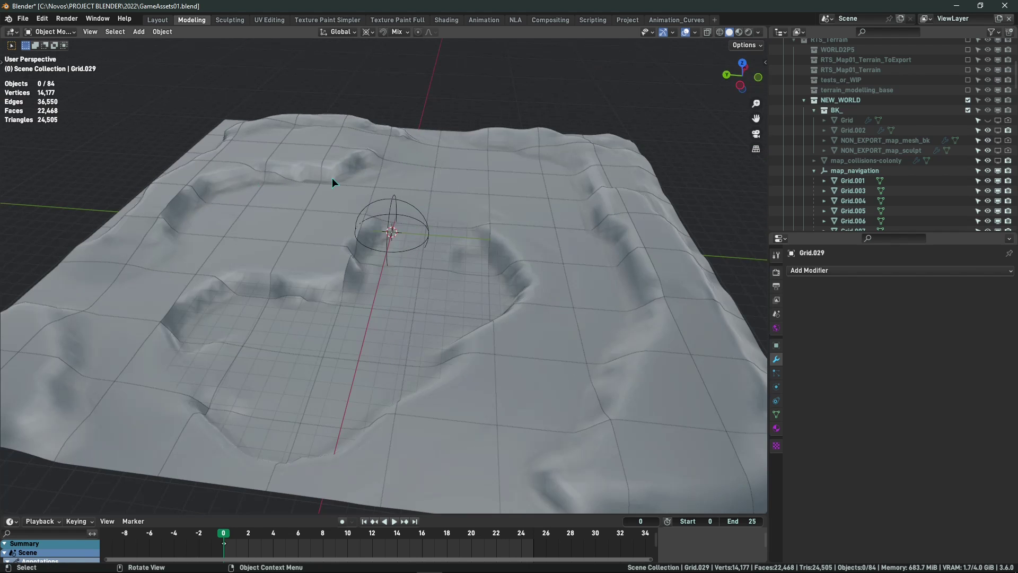
middle_drag(355, 171, 395, 258)
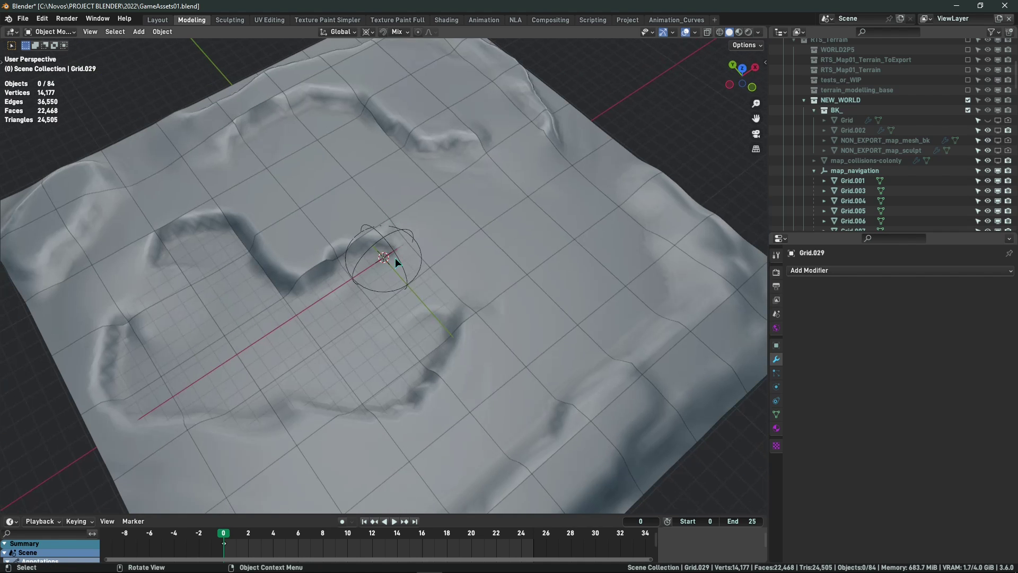